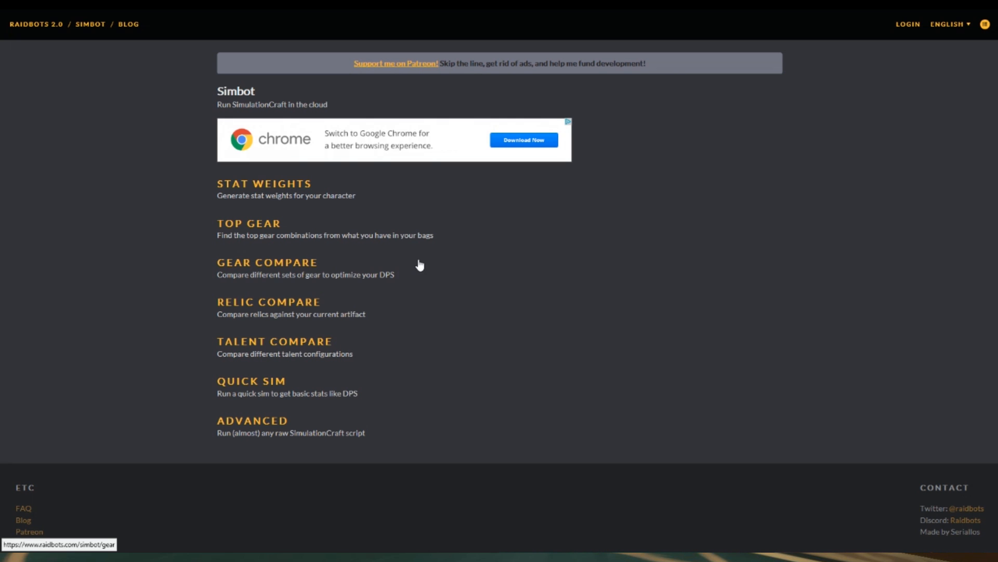
Open the Stat Weights simulation and replace the existing SimC addon text with the freshly copied character export.
left_click(252, 190)
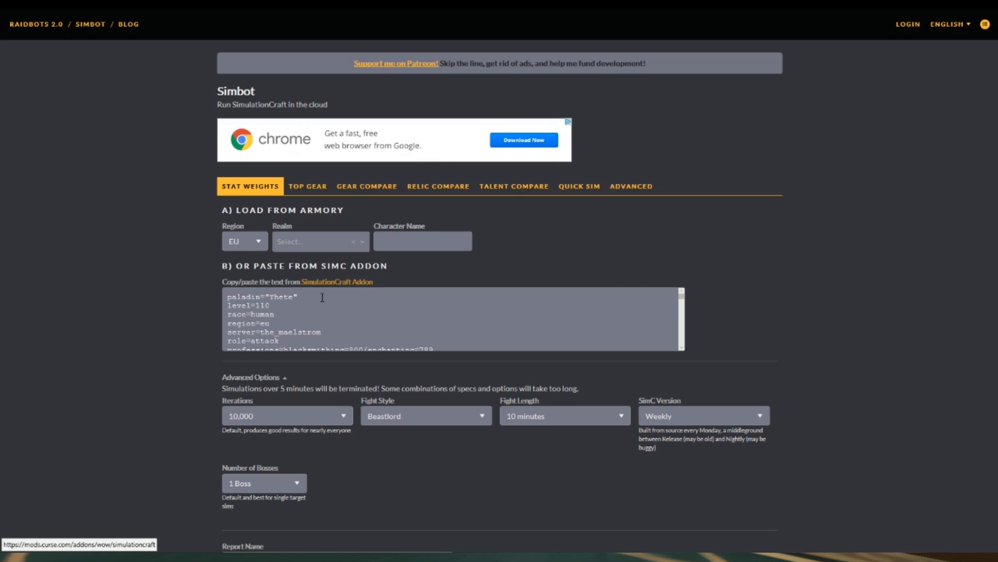
left_click(219, 297)
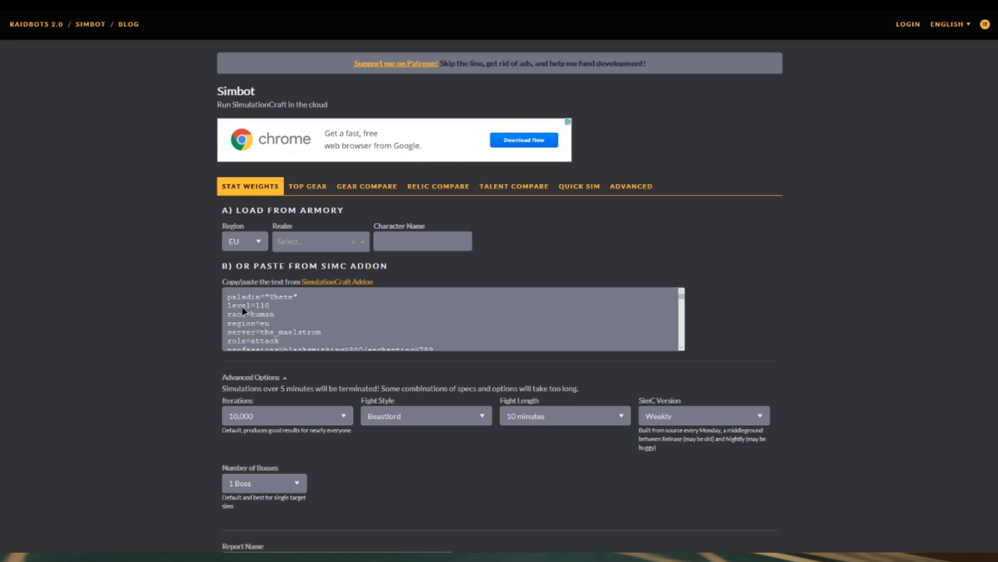
key("ctrl+a")
key("BackSpace")
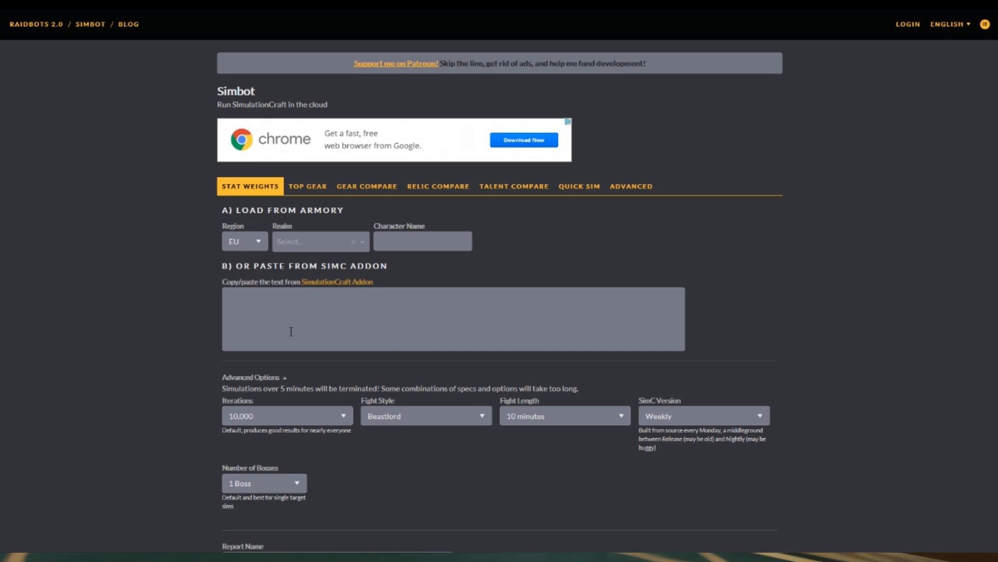
key("ctrl+v")
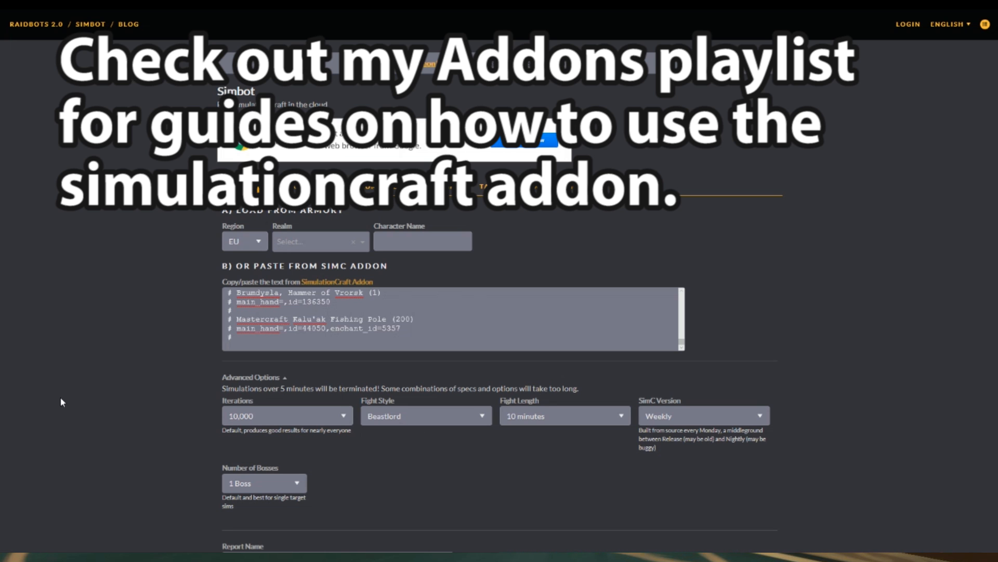
Set the fight style to Light Movement, keeping the 10-minute fight length, and generate the stat weights.
scroll(60, 402, "down", 3)
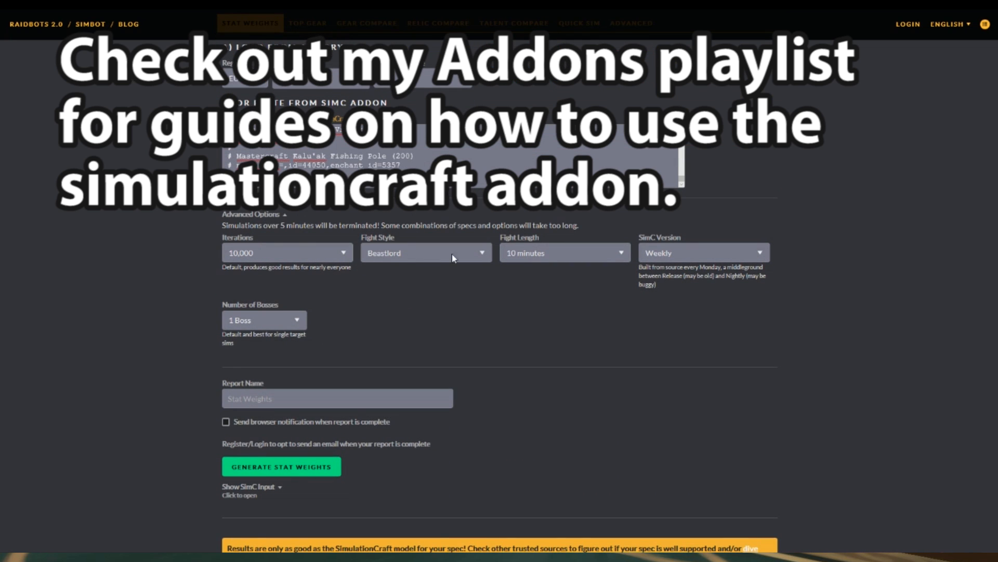
left_click(482, 254)
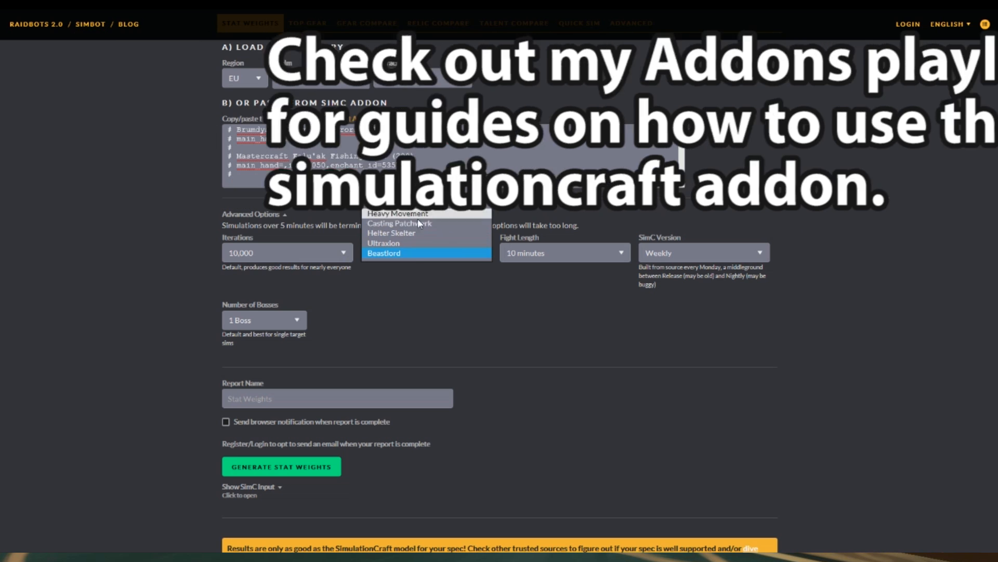
left_click(414, 255)
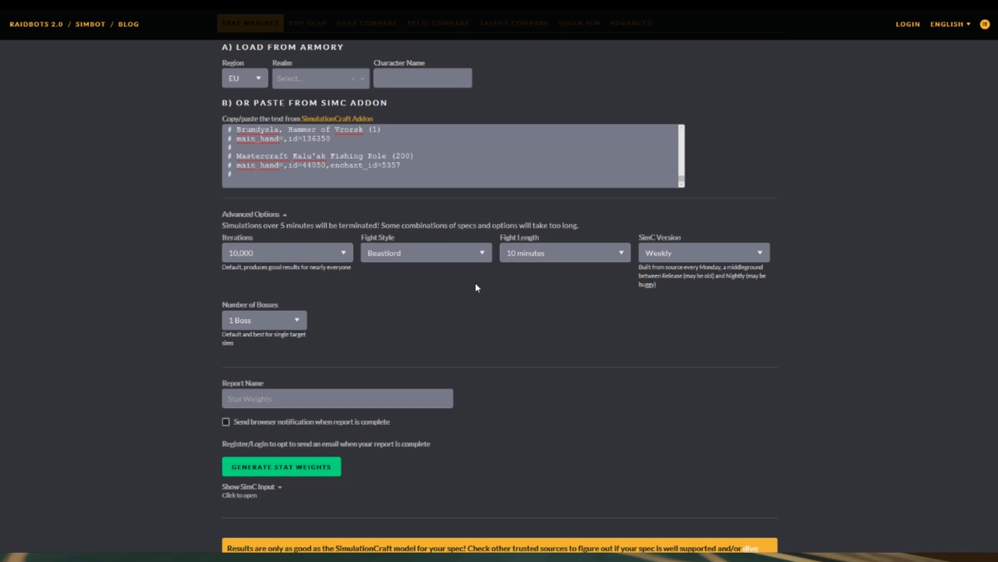
left_click(618, 257)
left_click(623, 253)
left_click(479, 258)
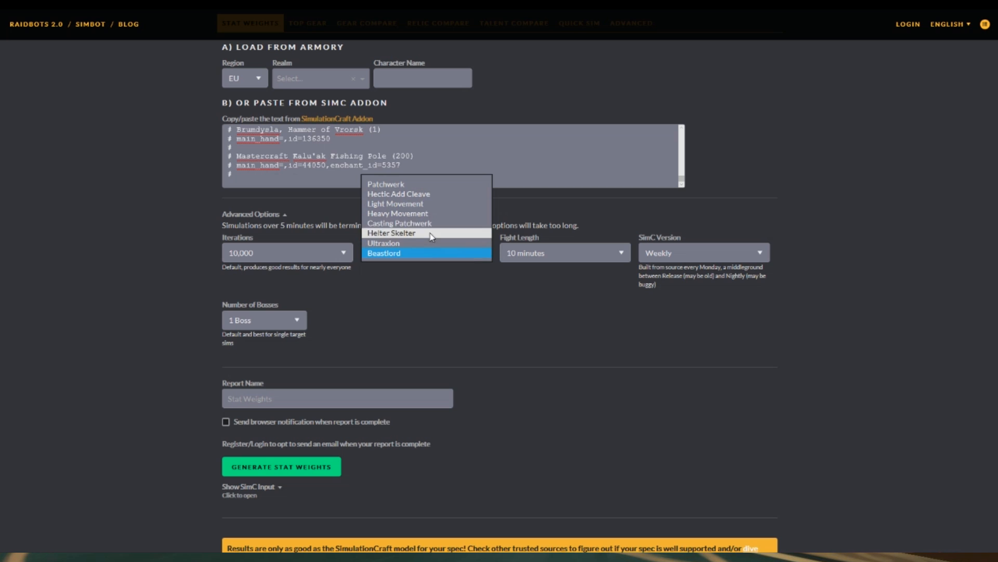
left_click(420, 207)
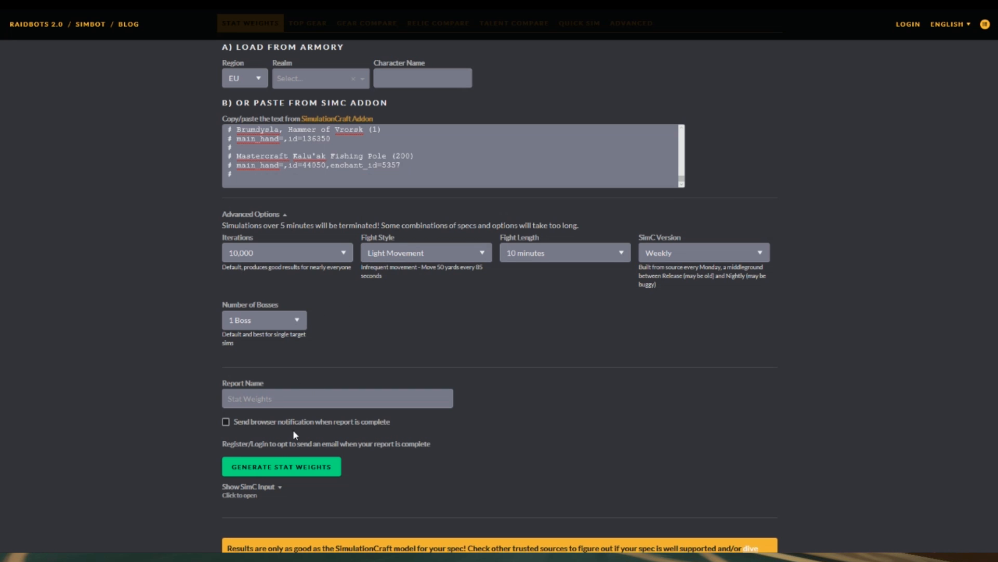
scroll(292, 429, "down", 2)
left_click(279, 388)
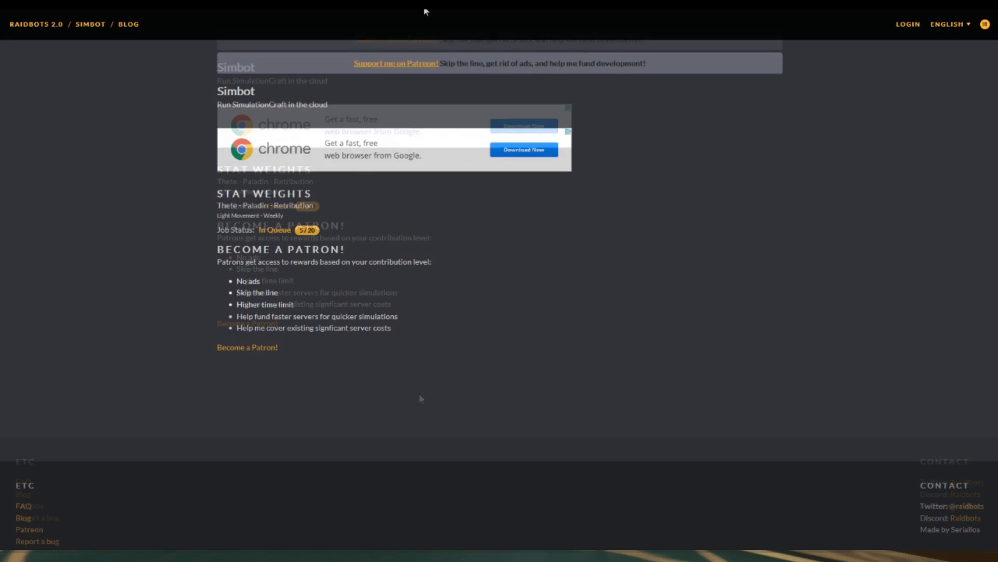
Open the site's Patreon page and examine the supporter reward tiers, including the $3 Rare reward.
right_click(403, 66)
left_click(444, 73)
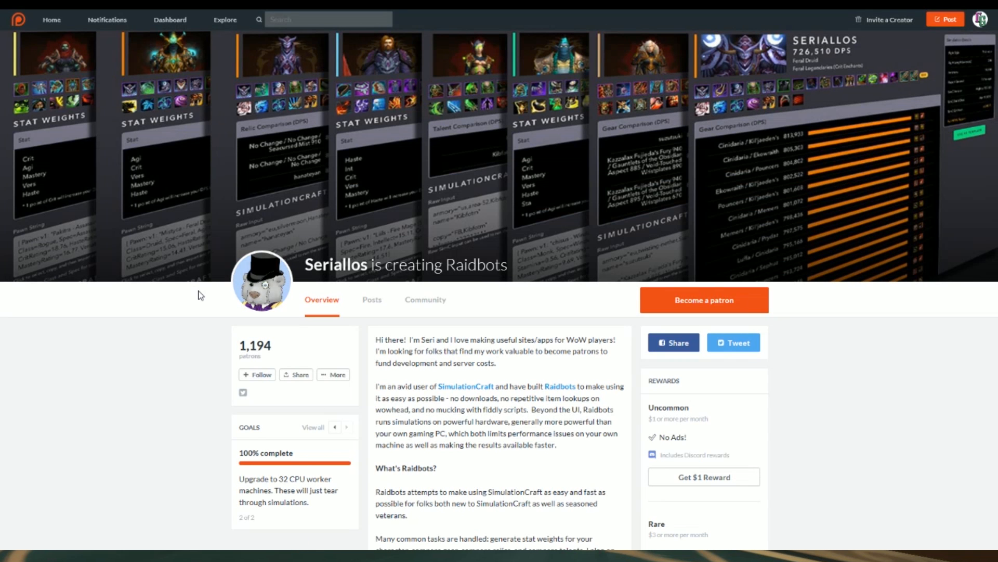
scroll(198, 296, "down", 2)
scroll(198, 295, "down", 4)
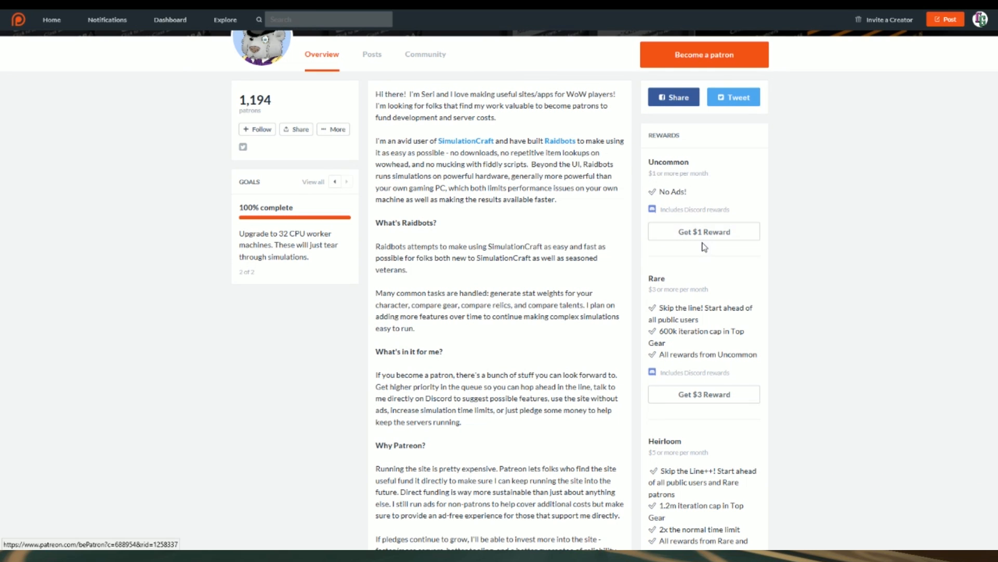
scroll(715, 268, "down", 2)
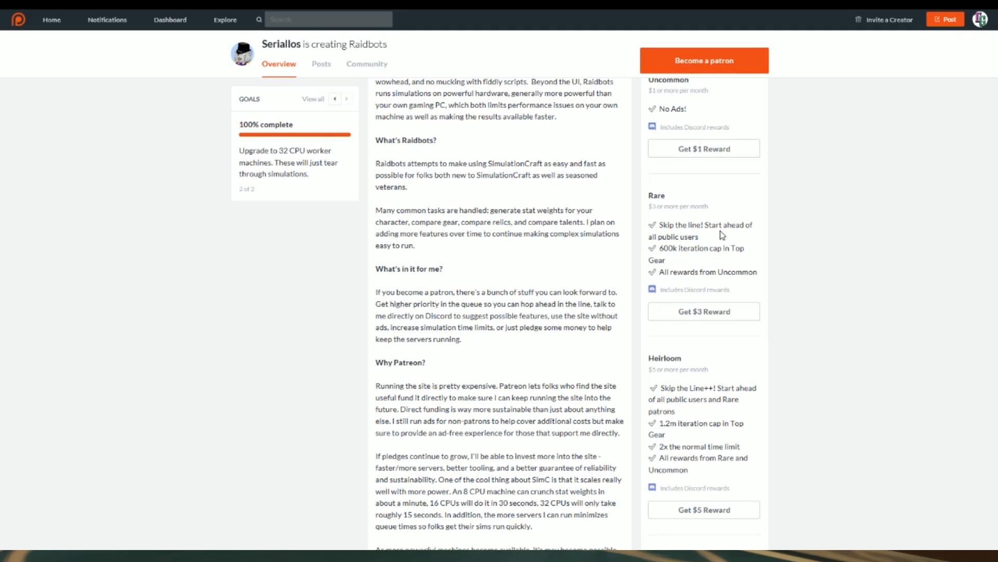
left_click(702, 318)
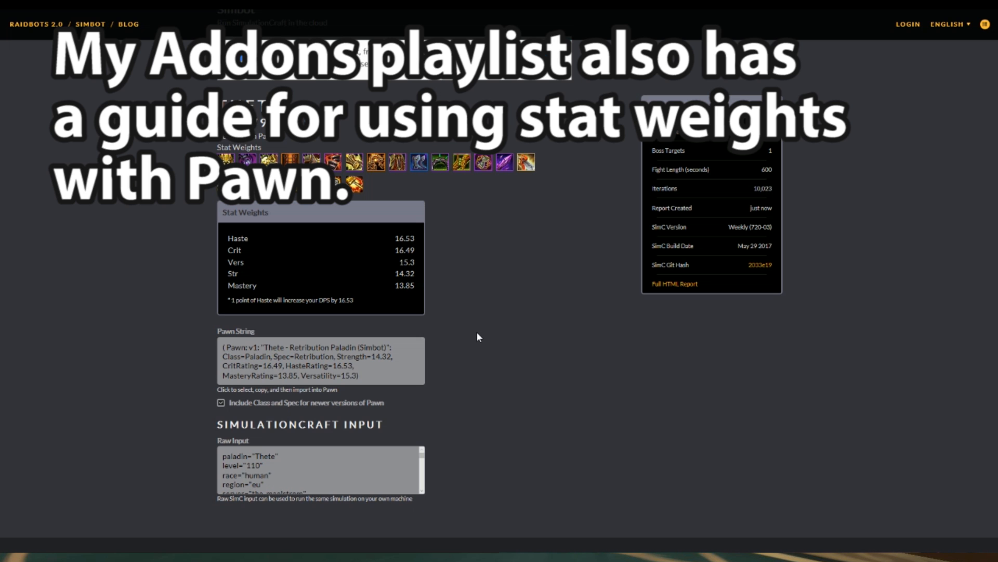
Review the stat weights, Pawn string and raw SimulationCraft input in the finished report.
scroll(478, 337, "down", 2)
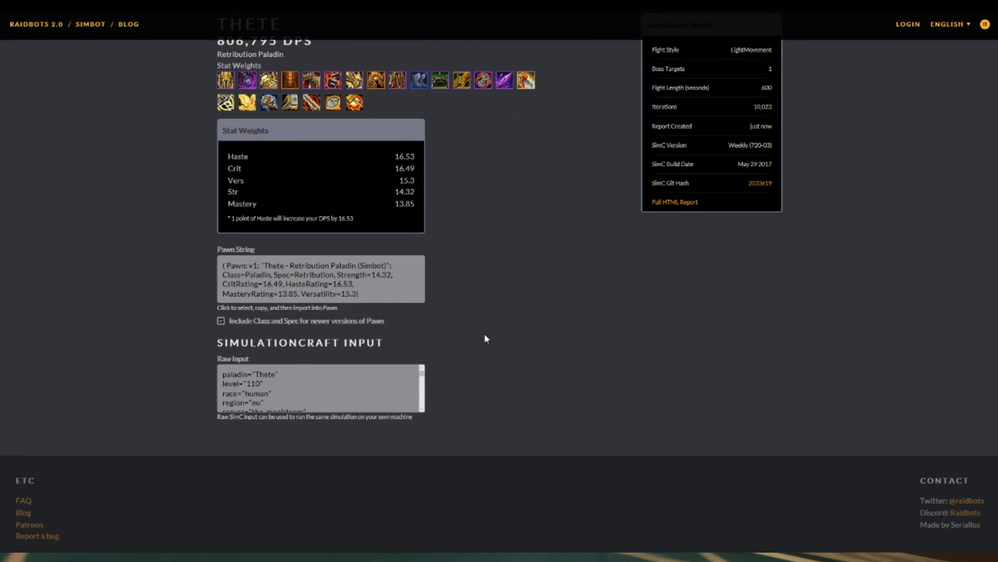
scroll(486, 338, "up", 4)
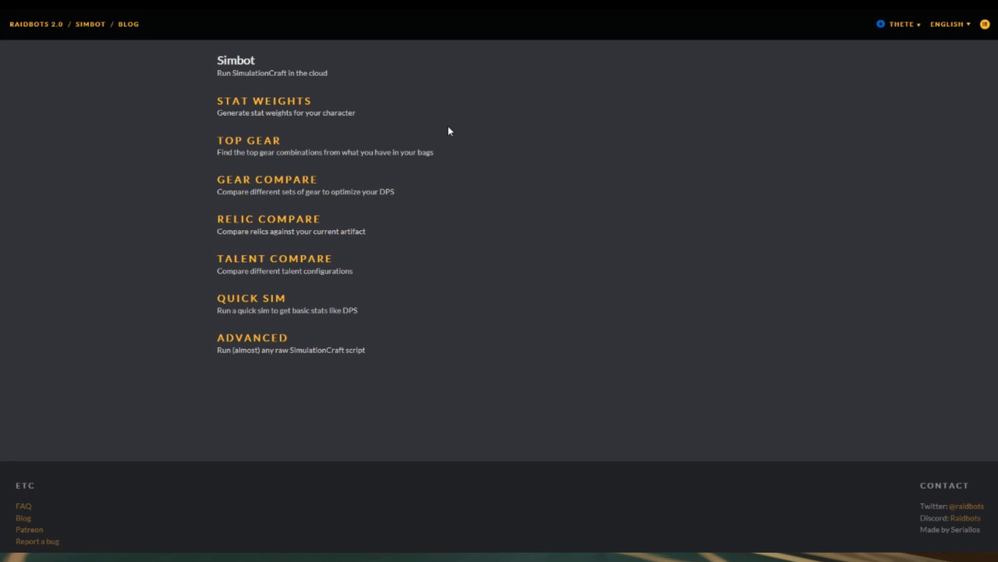
Open the Top Gear simulation and replace its input text with the freshly copied SimC addon export.
left_click(262, 143)
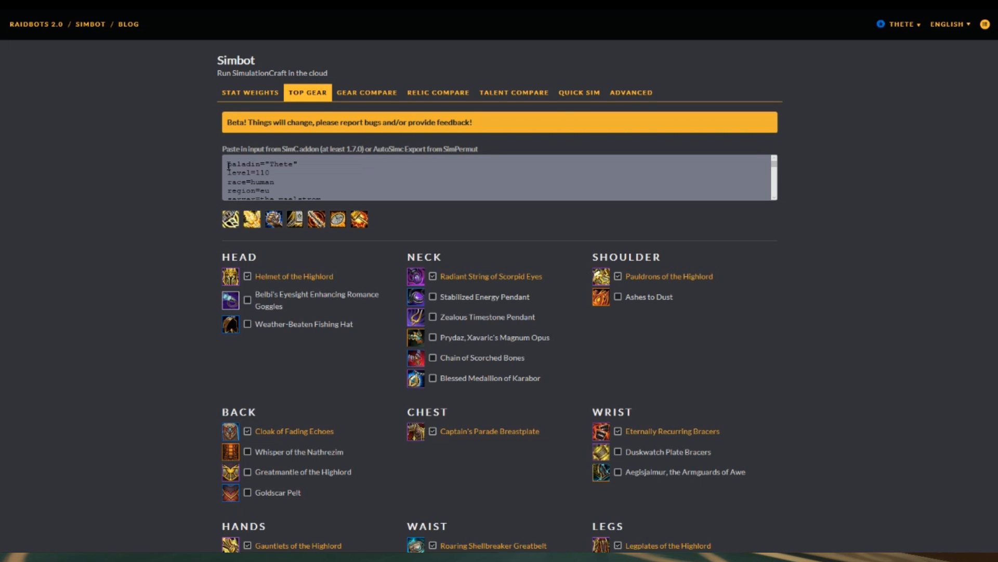
key("ctrl+a")
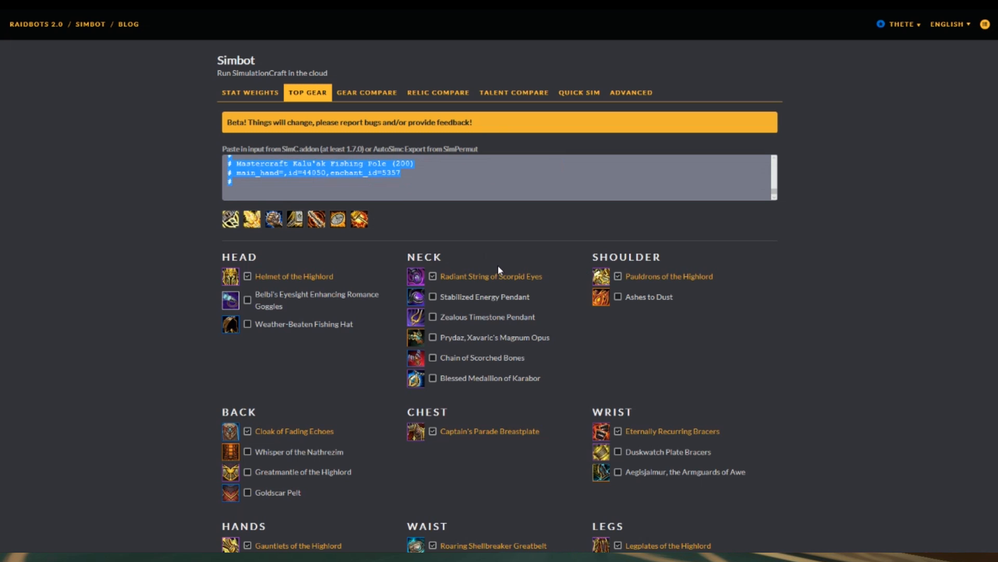
key("BackSpace")
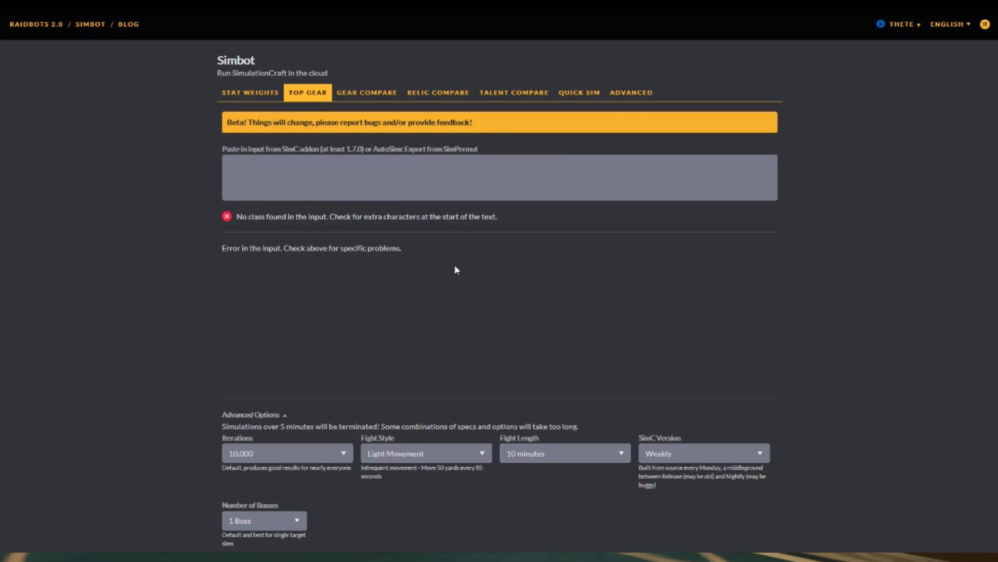
key("ctrl+v")
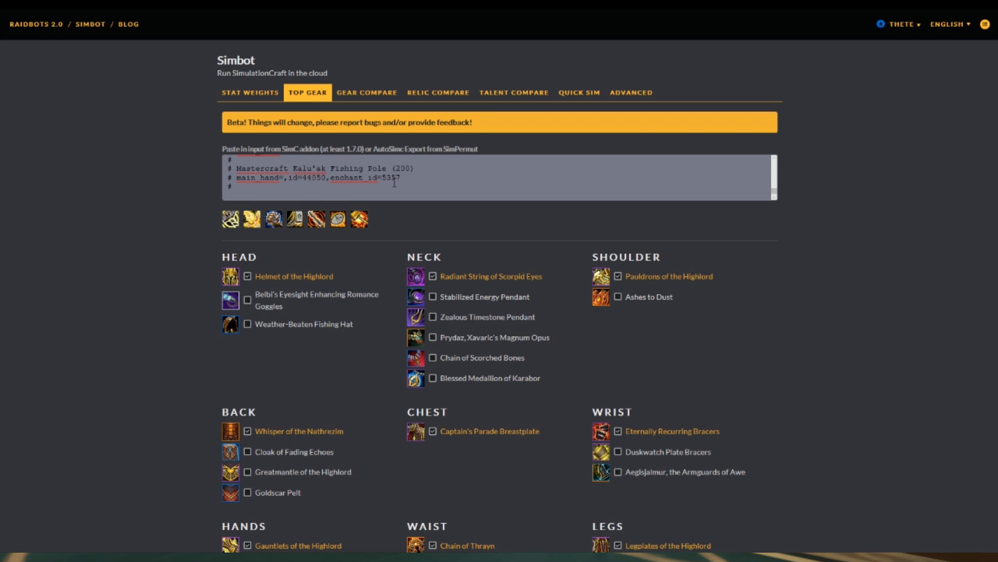
scroll(394, 183, "up", 1)
scroll(394, 183, "down", 2)
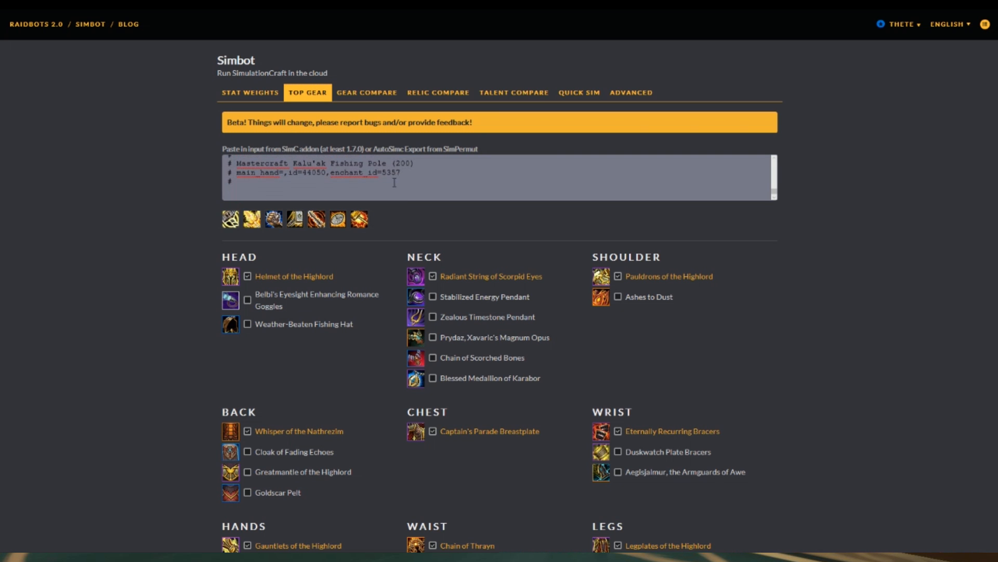
Look through the gear slots, filters and advanced options, and try to find top gear with only the preselected items.
scroll(373, 333, "down", 10)
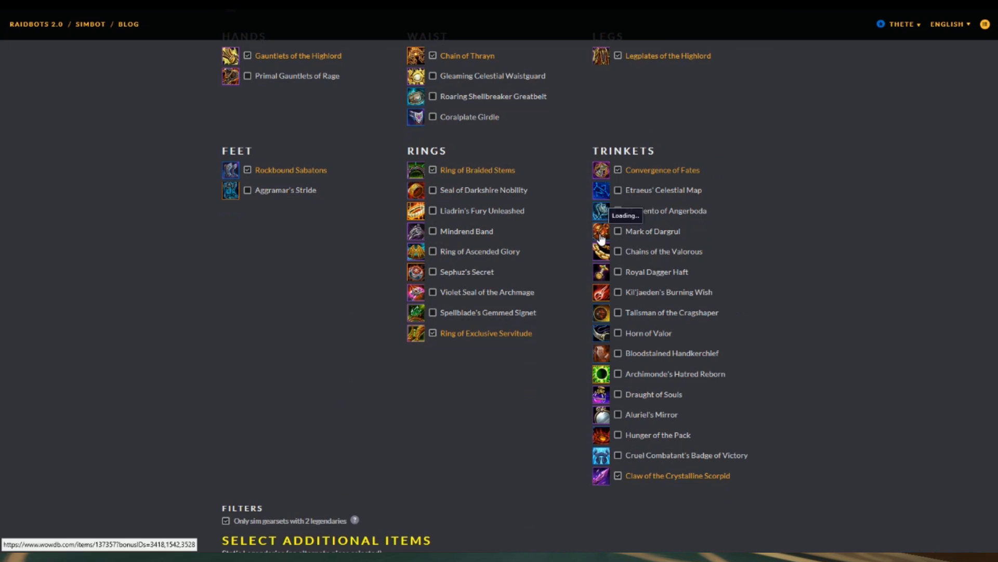
scroll(568, 271, "up", 10)
scroll(567, 277, "down", 12)
scroll(566, 290, "down", 4)
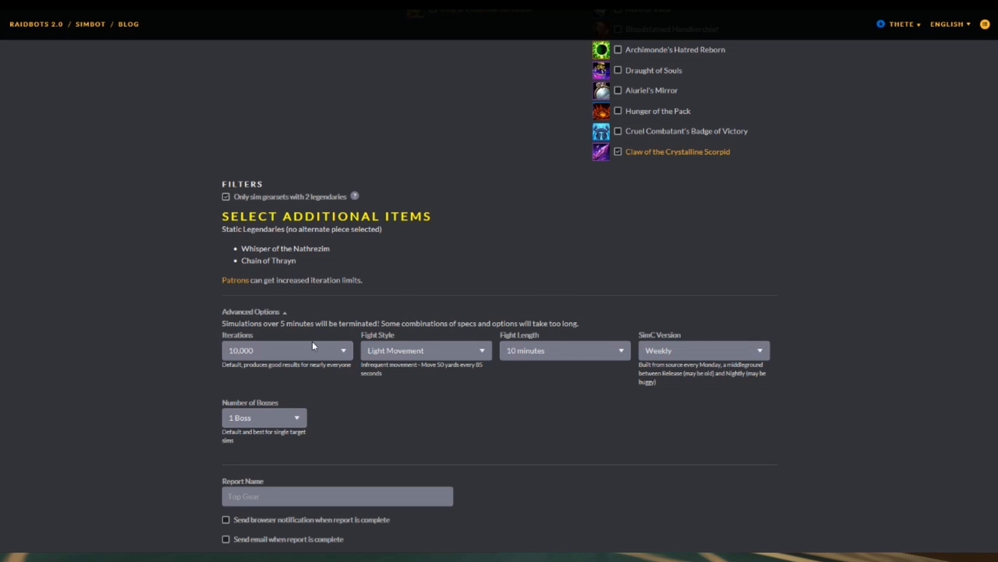
scroll(336, 395, "down", 3)
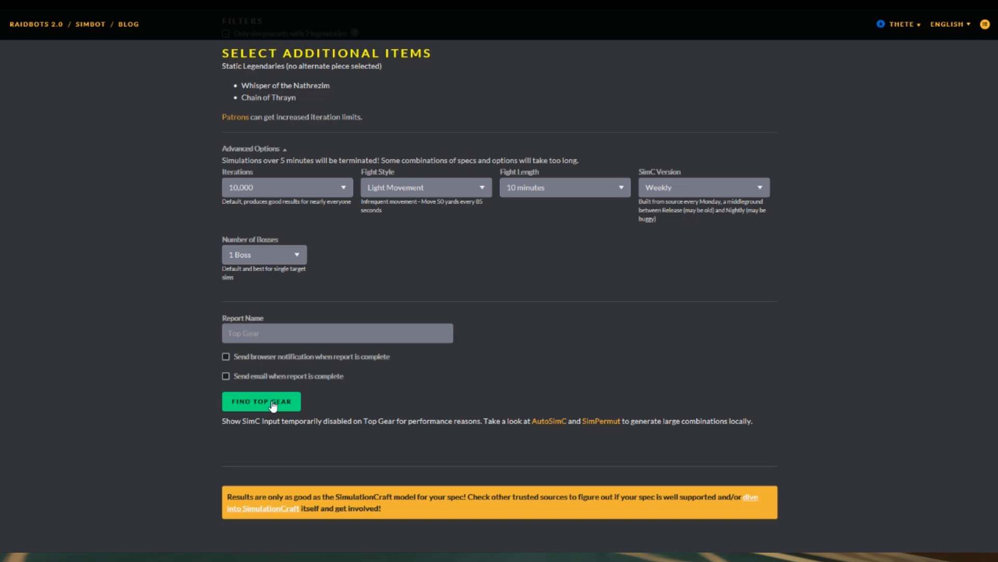
scroll(273, 406, "up", 13)
scroll(273, 406, "down", 16)
left_click(252, 250)
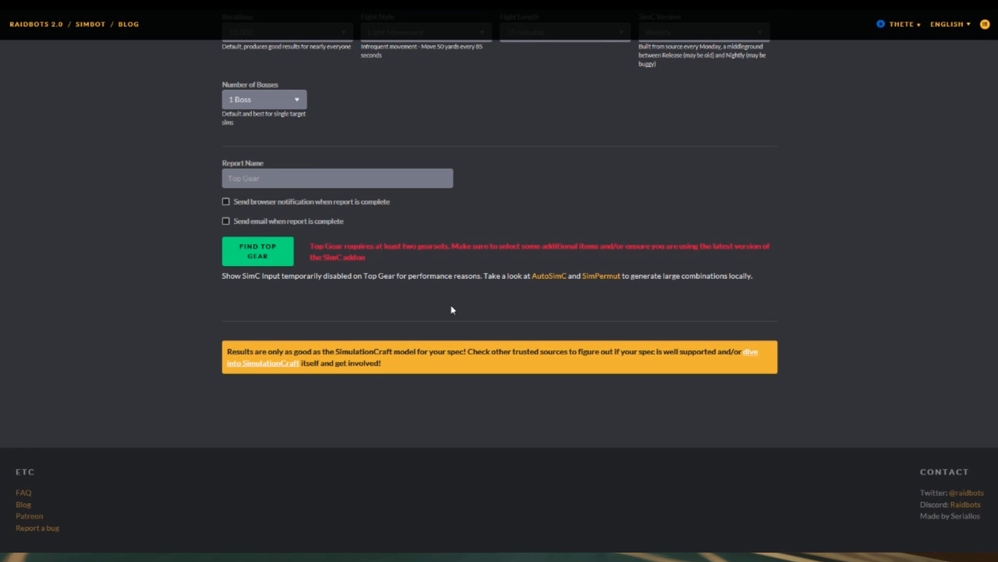
Add Zealous Timestone Pendant and Chain of Scorched Bones to the neck items being compared.
scroll(451, 304, "up", 10)
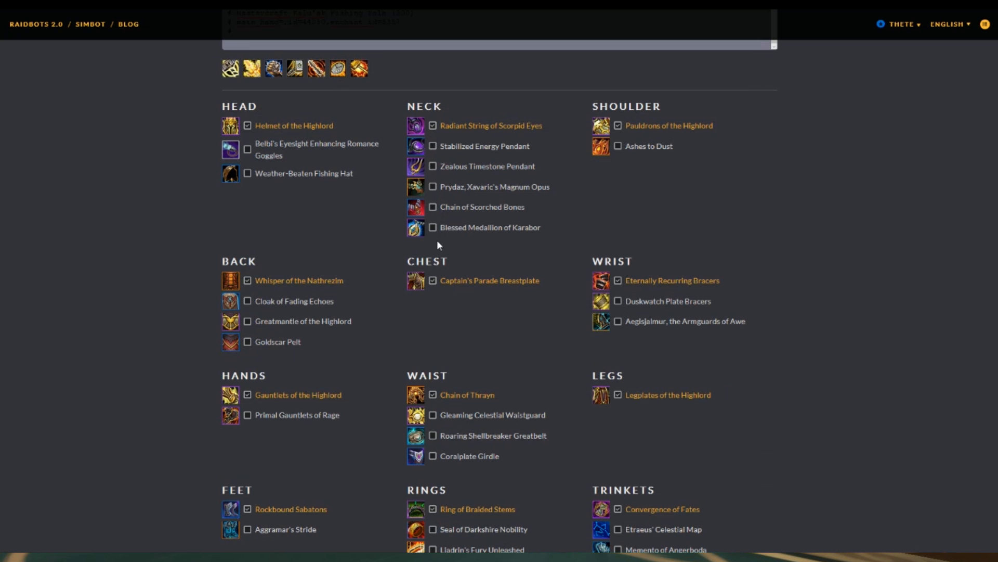
scroll(434, 288, "up", 3)
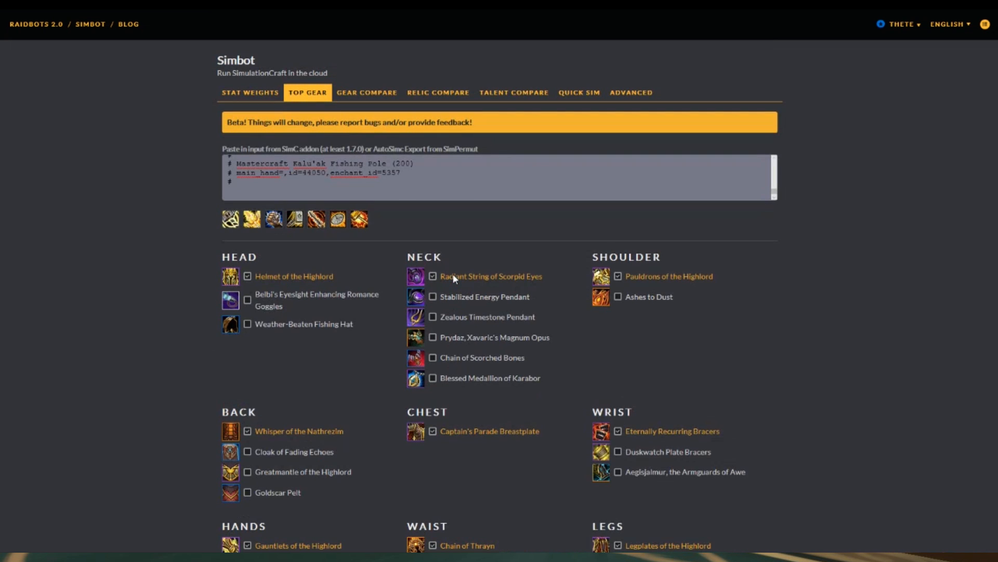
scroll(454, 274, "down", 2)
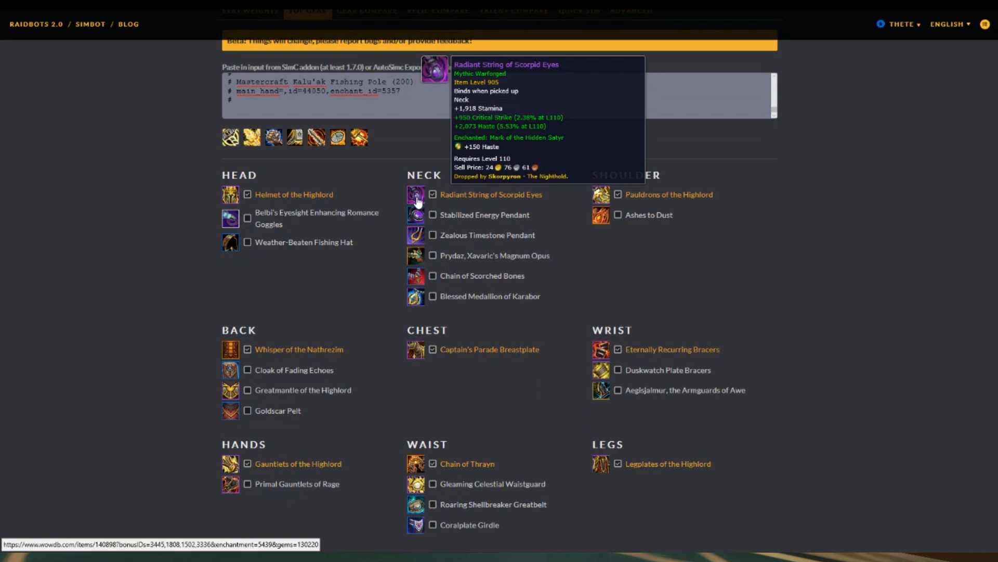
mouse_move(420, 235)
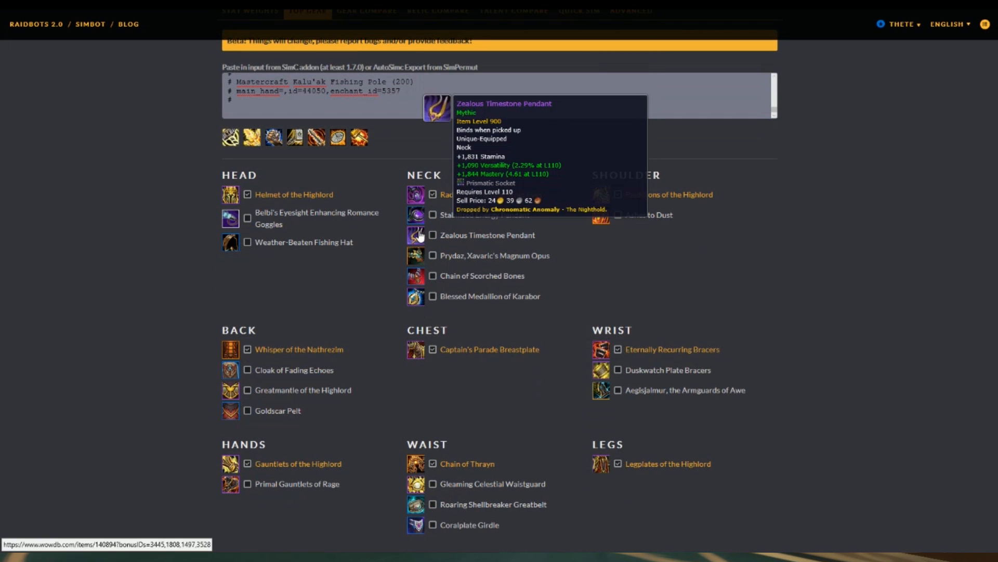
left_click(433, 237)
mouse_move(419, 280)
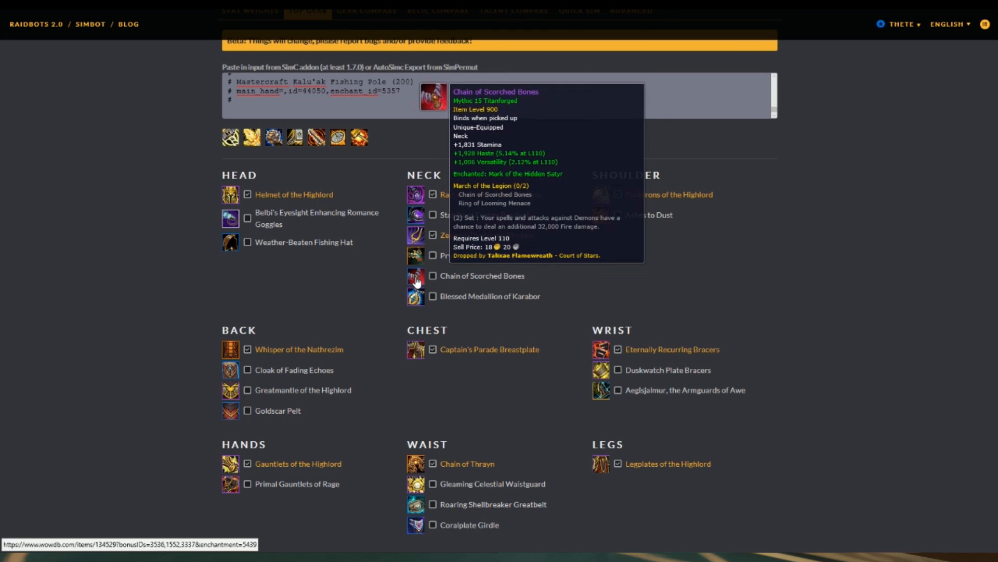
left_click(435, 280)
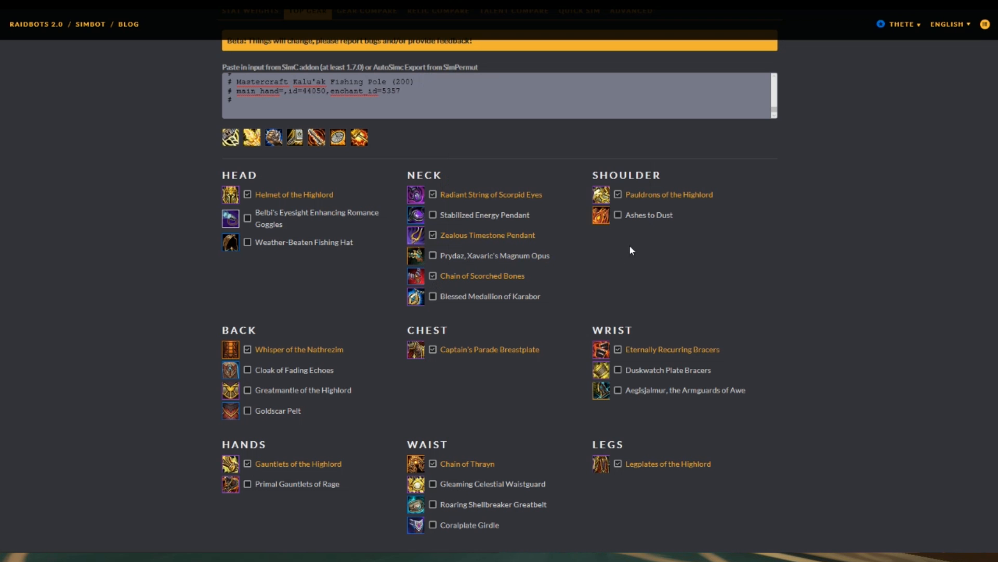
Add the trinkets Draught of Souls and Hunger of the Pack to the comparison and try to find the top gear.
mouse_move(606, 217)
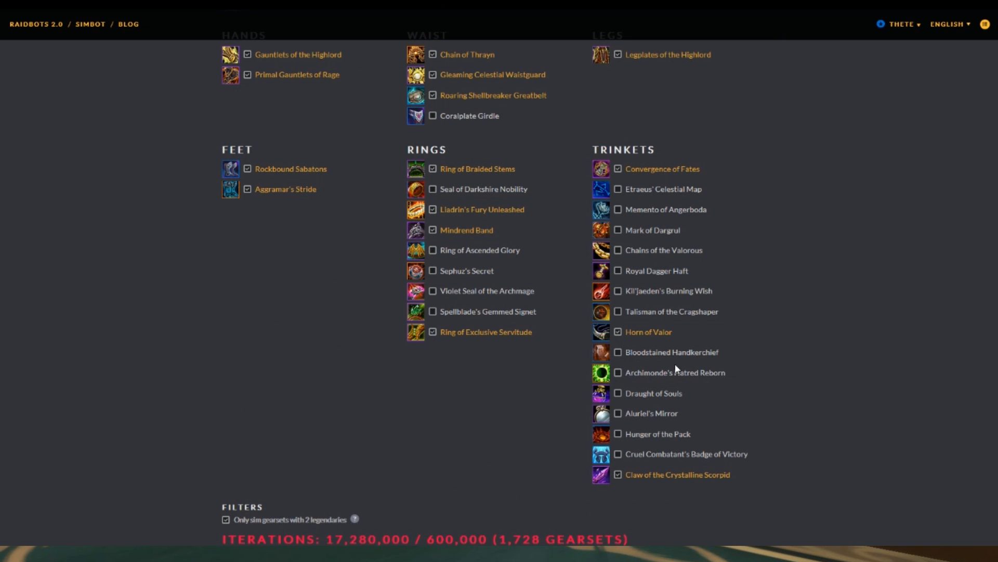
left_click(619, 393)
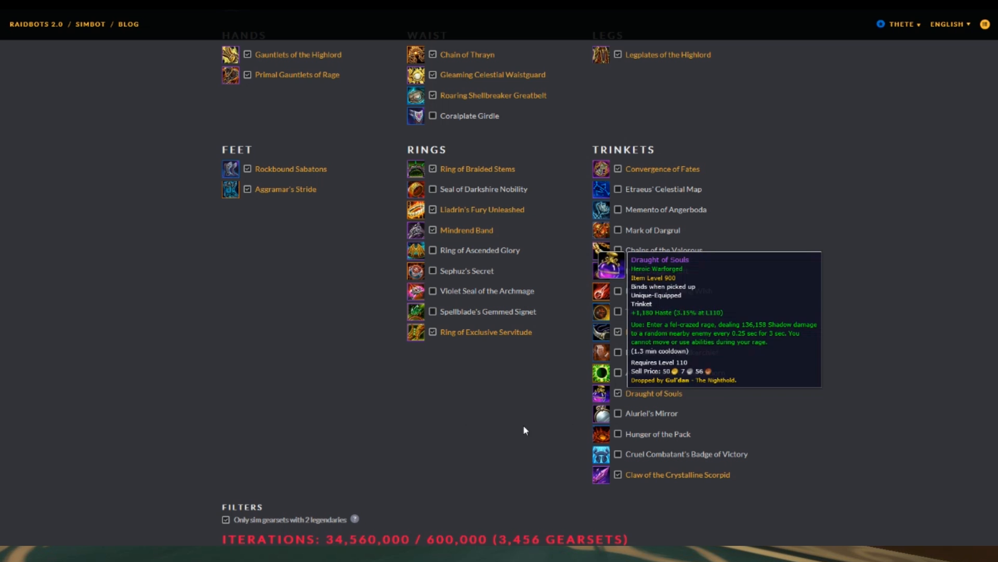
left_click(618, 434)
scroll(449, 405, "down", 10)
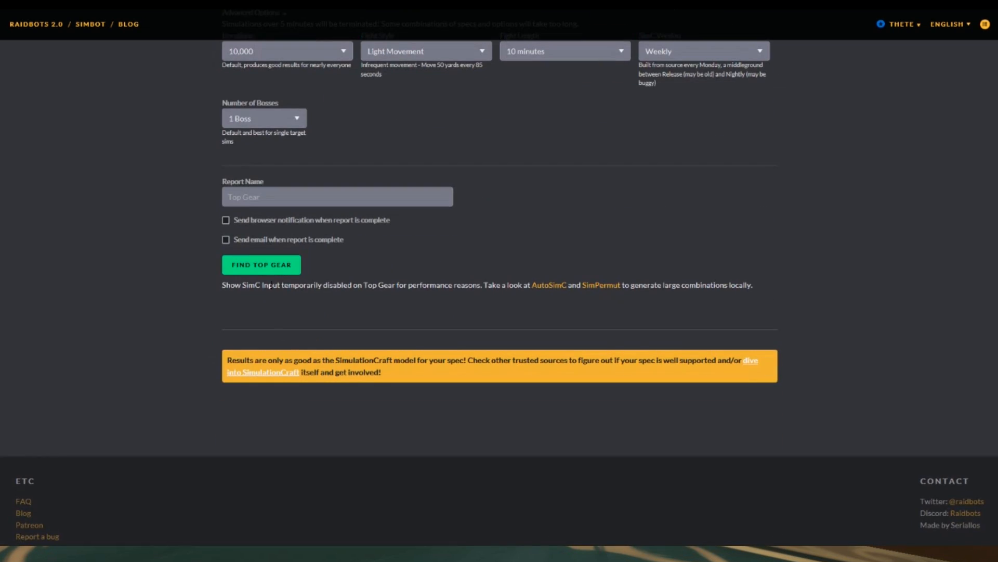
left_click(268, 266)
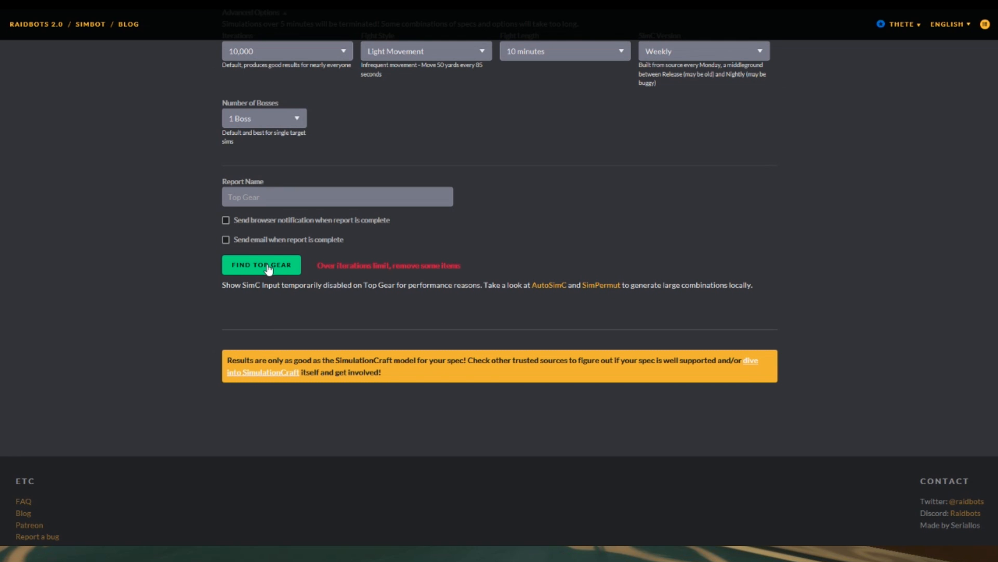
Remove the trinkets Hunger of the Pack and Draught of Souls from the comparison and try again to find the top gear.
scroll(424, 318, "up", 5)
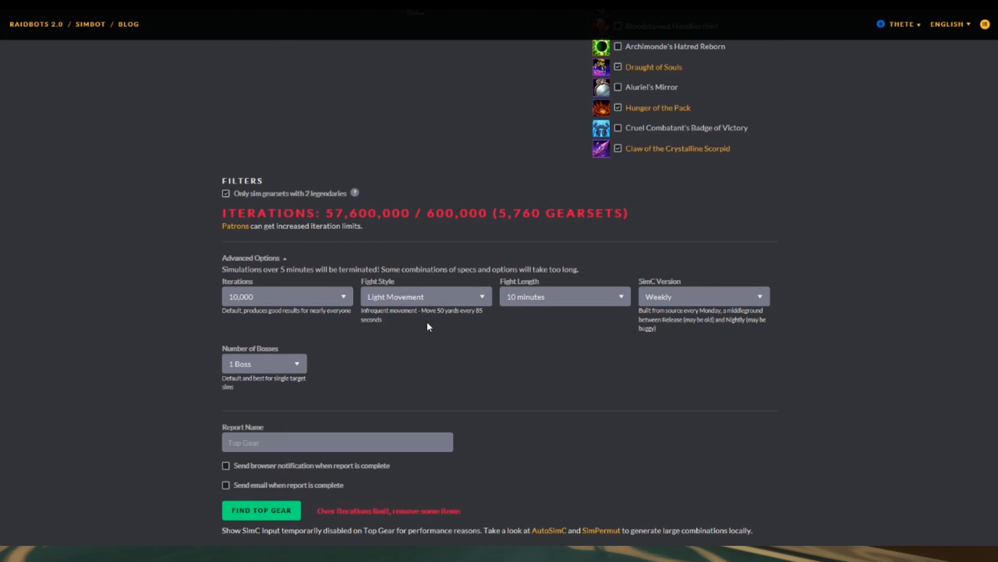
scroll(427, 354, "up", 5)
scroll(428, 352, "down", 3)
scroll(642, 351, "up", 3)
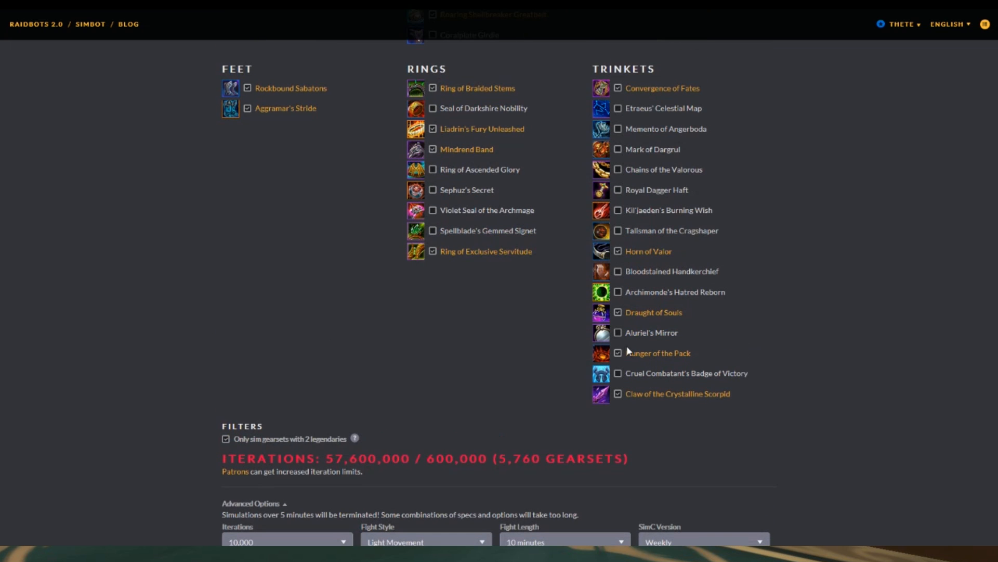
left_click(619, 353)
left_click(618, 312)
scroll(462, 374, "down", 10)
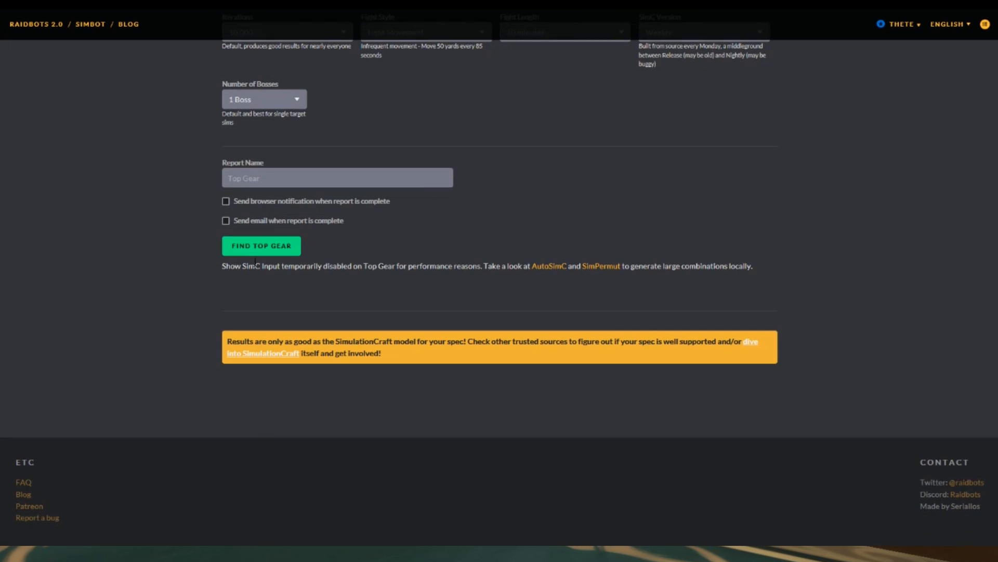
left_click(253, 249)
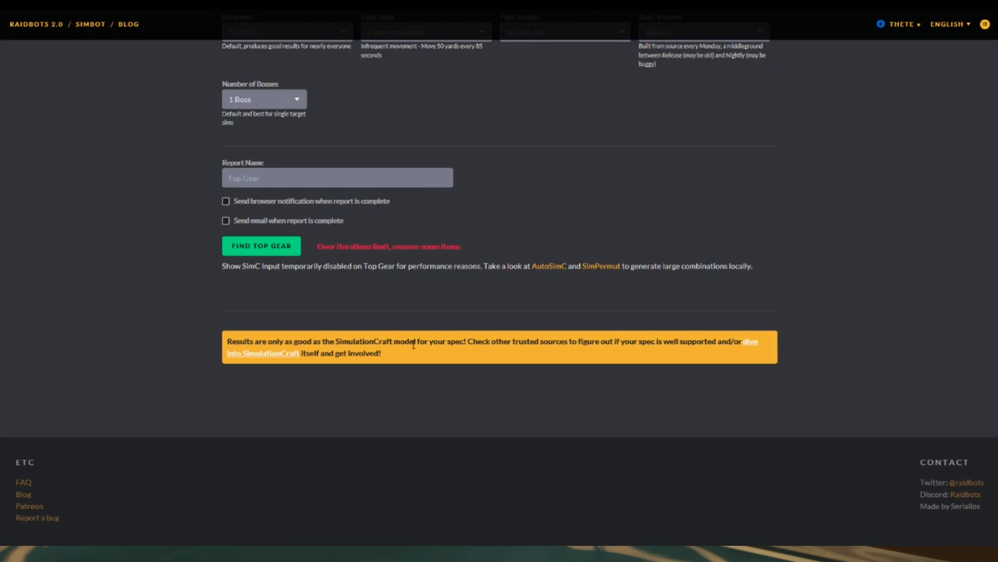
Remove Chain of Scorched Bones and Gleaming Celestial Waistguard from the compared items and try to find the top gear.
scroll(252, 250, "up", 15)
scroll(411, 347, "up", 4)
scroll(411, 346, "down", 1)
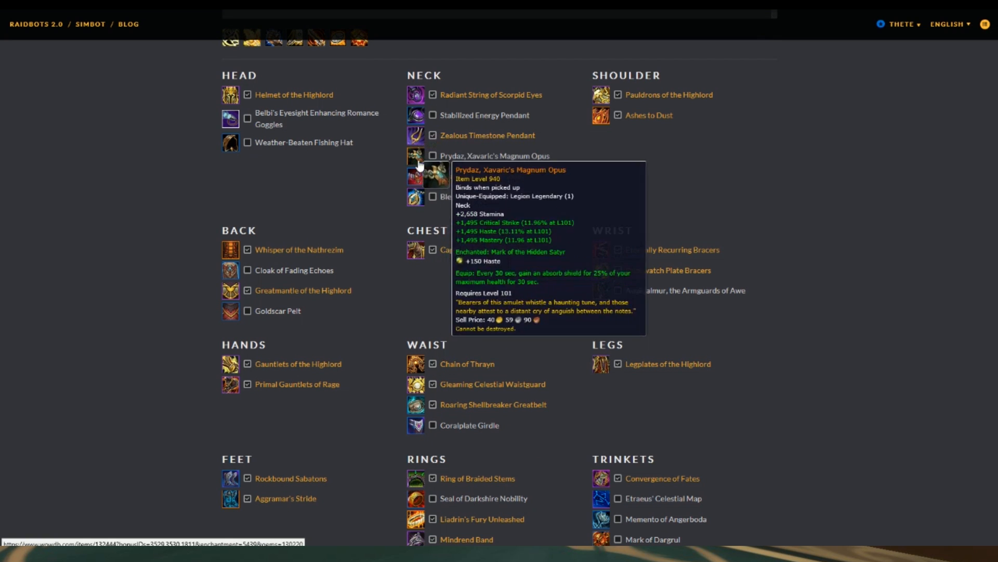
left_click(433, 176)
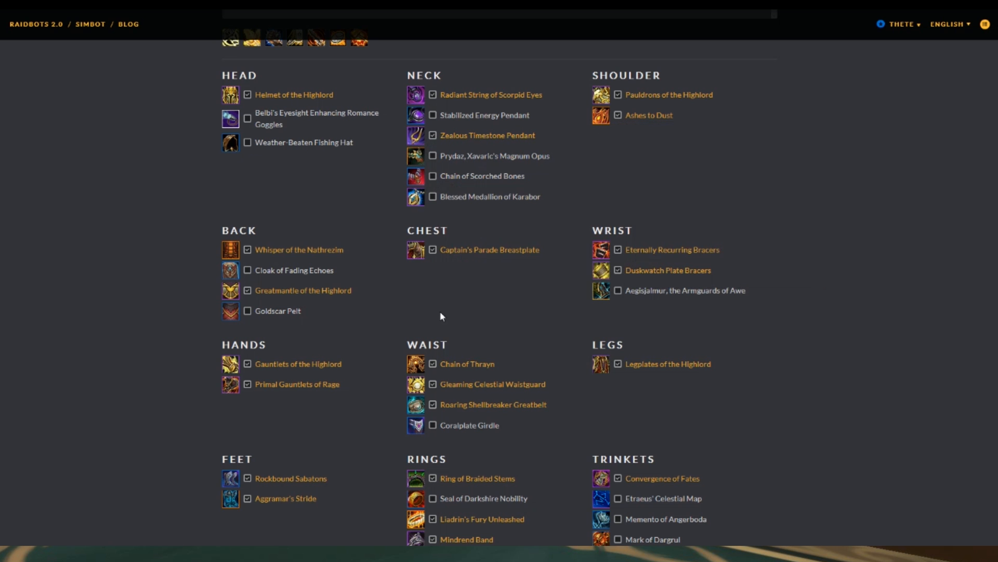
scroll(569, 371, "down", 5)
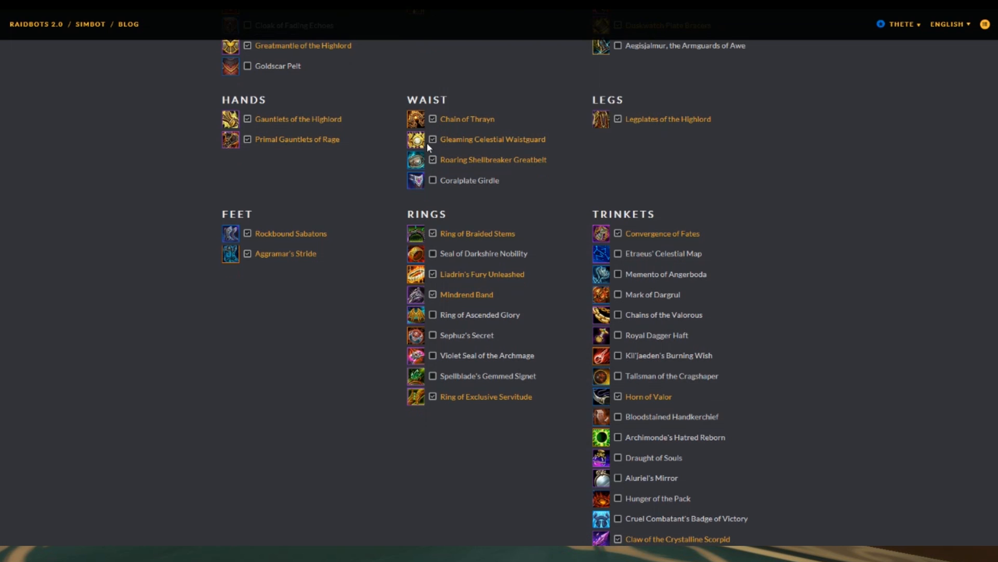
mouse_move(414, 162)
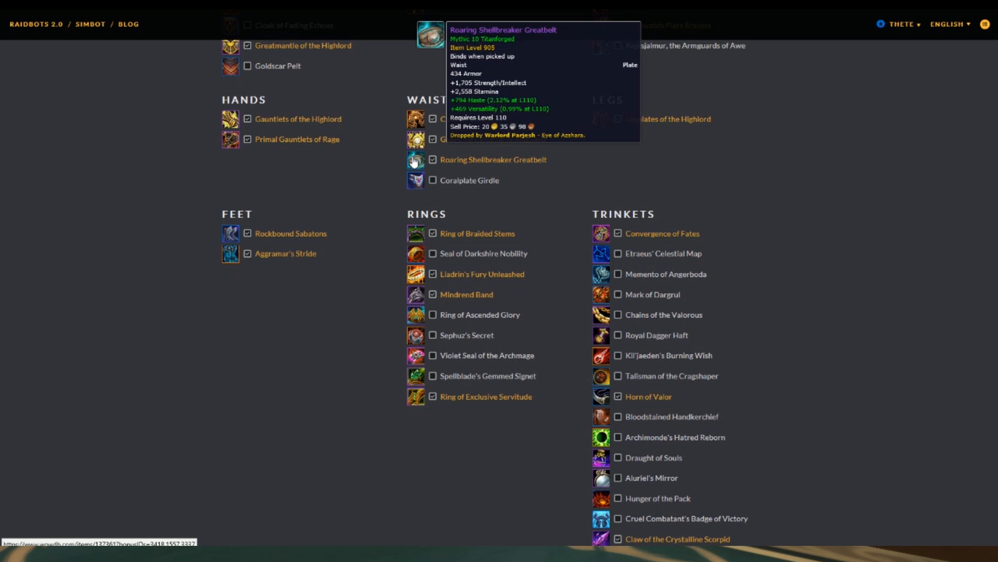
left_click(432, 140)
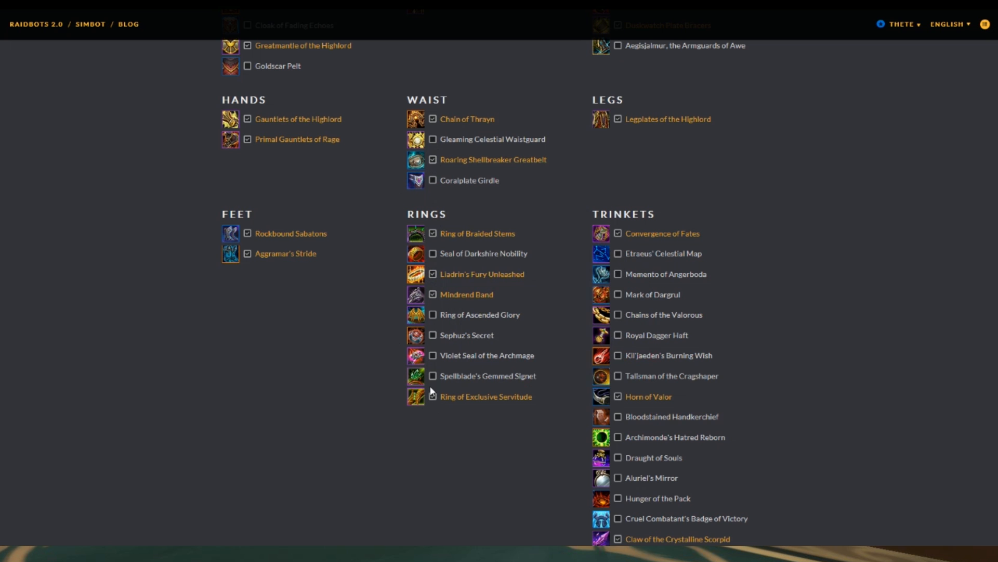
scroll(640, 425, "down", 4)
scroll(476, 326, "up", 3)
scroll(476, 332, "down", 1)
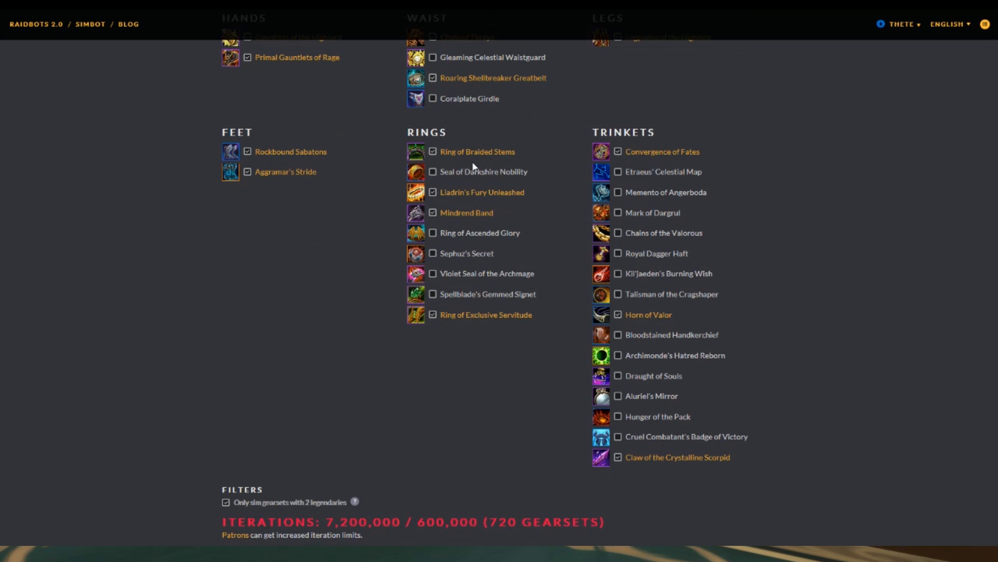
scroll(167, 467, "down", 8)
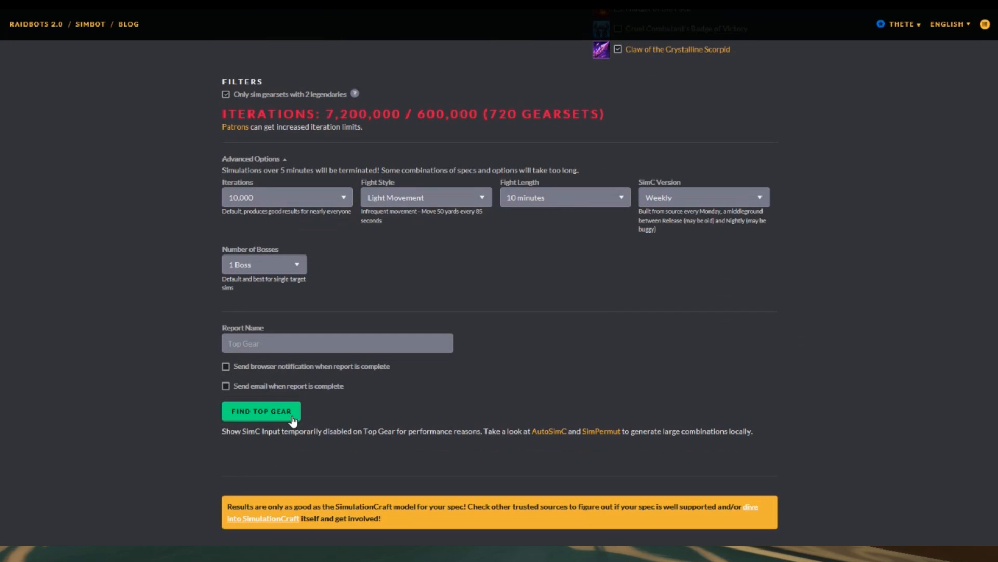
left_click(273, 414)
Remove Ring of Exclusive Servitude, Liadrin's Fury Unleashed and the trinket Horn of Valor from the compared items.
scroll(578, 382, "up", 8)
scroll(504, 392, "down", 2)
scroll(506, 392, "up", 4)
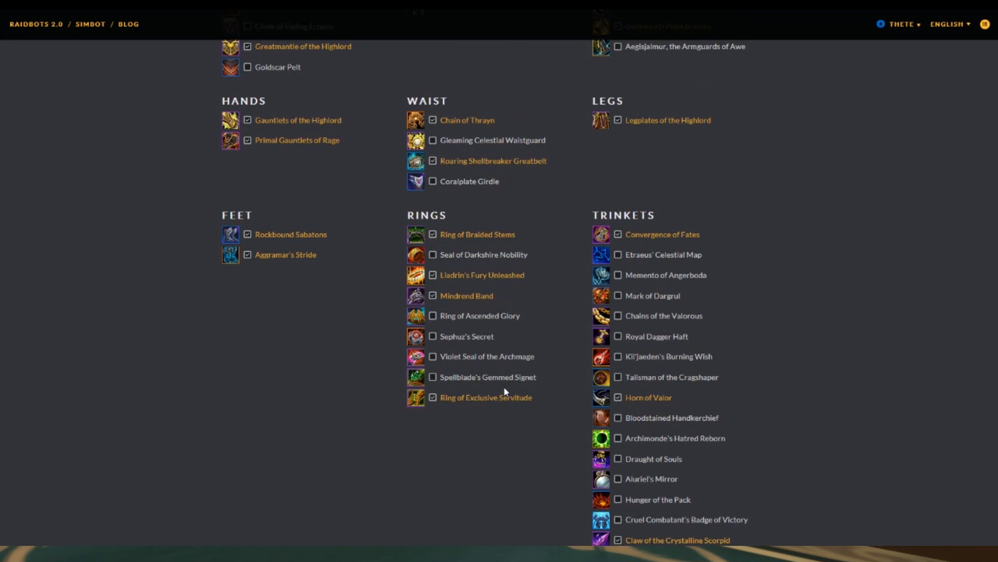
left_click(435, 399)
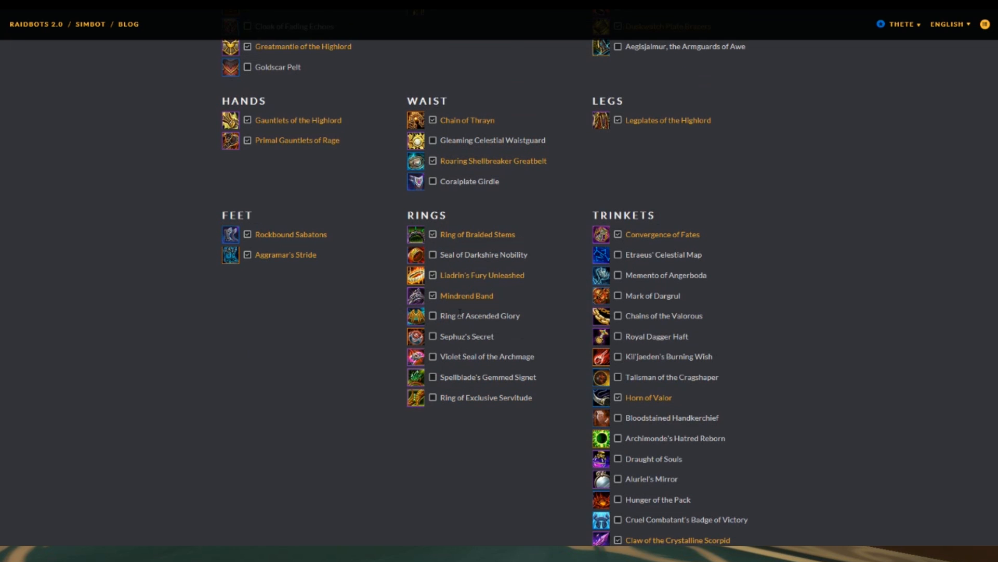
left_click(433, 275)
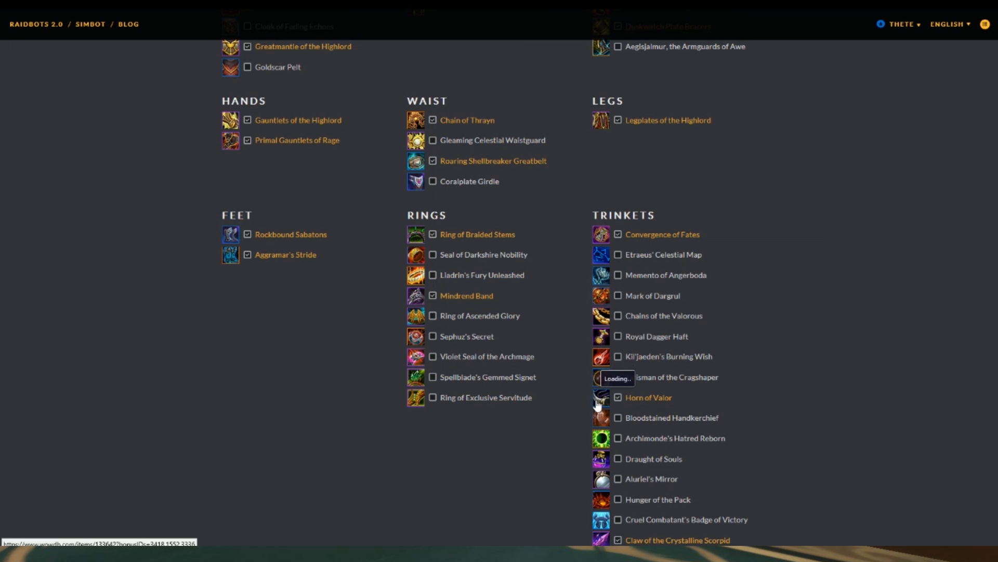
left_click(618, 397)
Review the reduced item selection and try to run the Top Gear simulation with it.
scroll(507, 438, "down", 4)
scroll(508, 439, "up", 12)
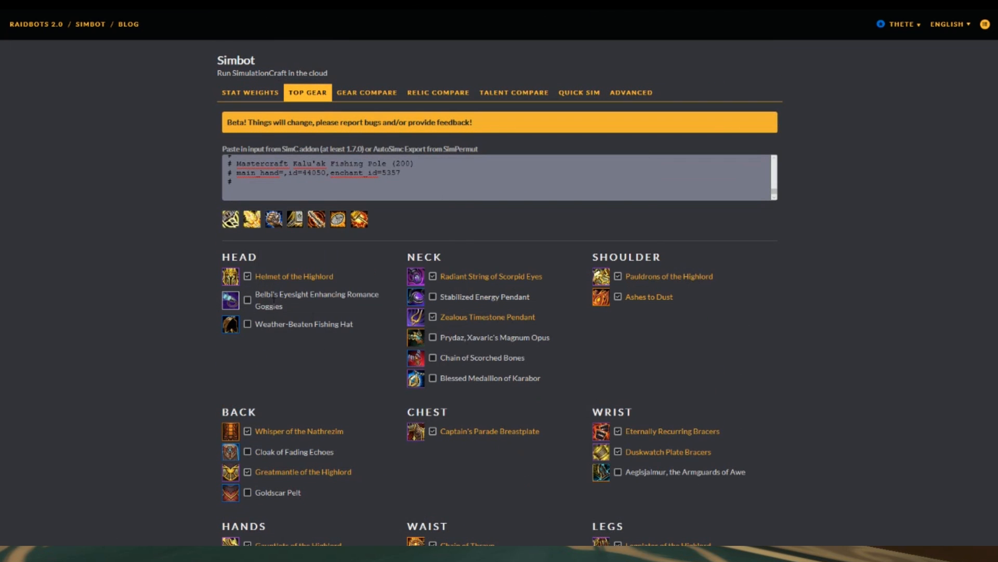
scroll(326, 383, "down", 5)
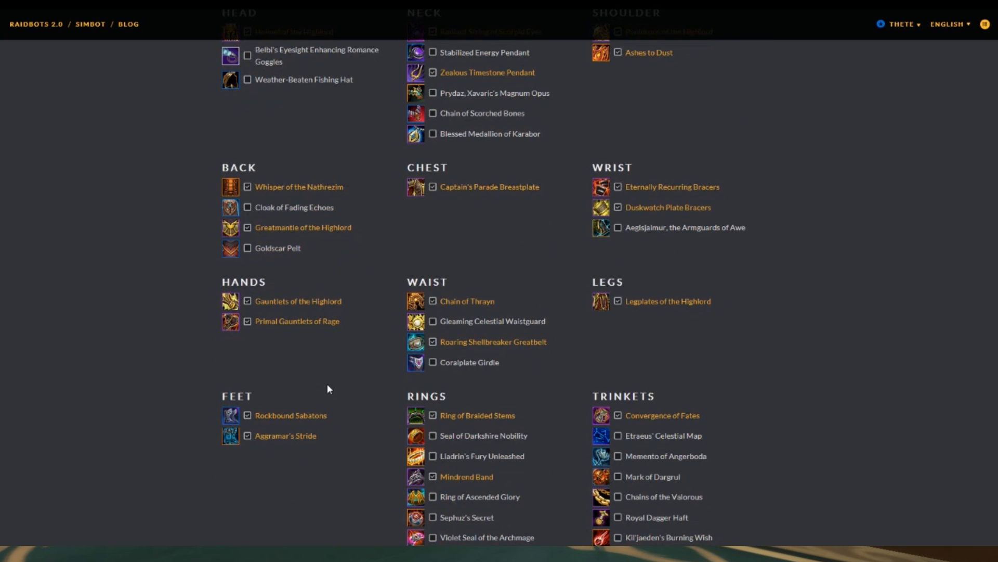
scroll(326, 384, "down", 10)
left_click(274, 355)
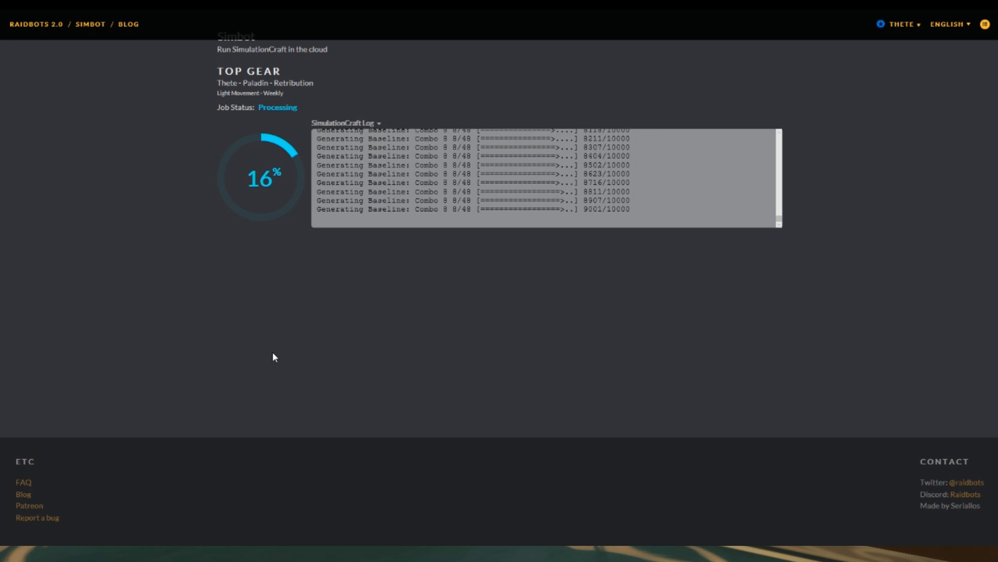
scroll(272, 353, "up", 1)
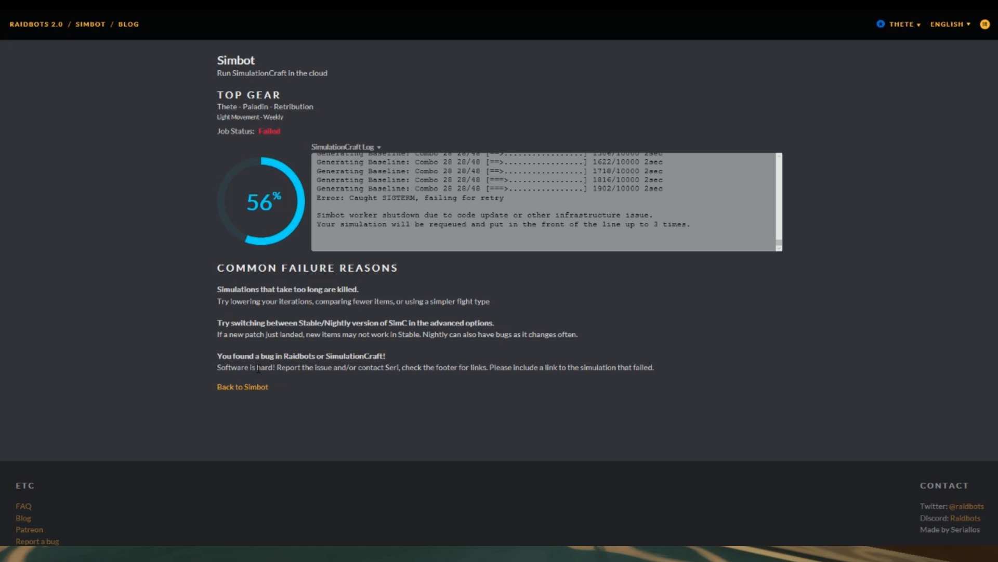
Return to Simbot, reopen the Top Gear simulation and check its gear slots and item selection.
left_click(246, 389)
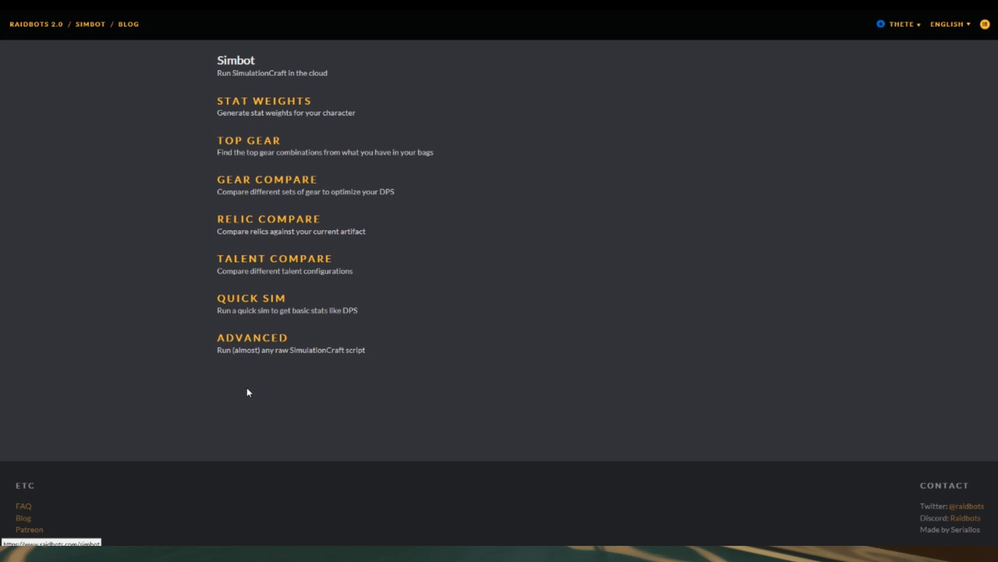
left_click(247, 139)
scroll(497, 355, "down", 5)
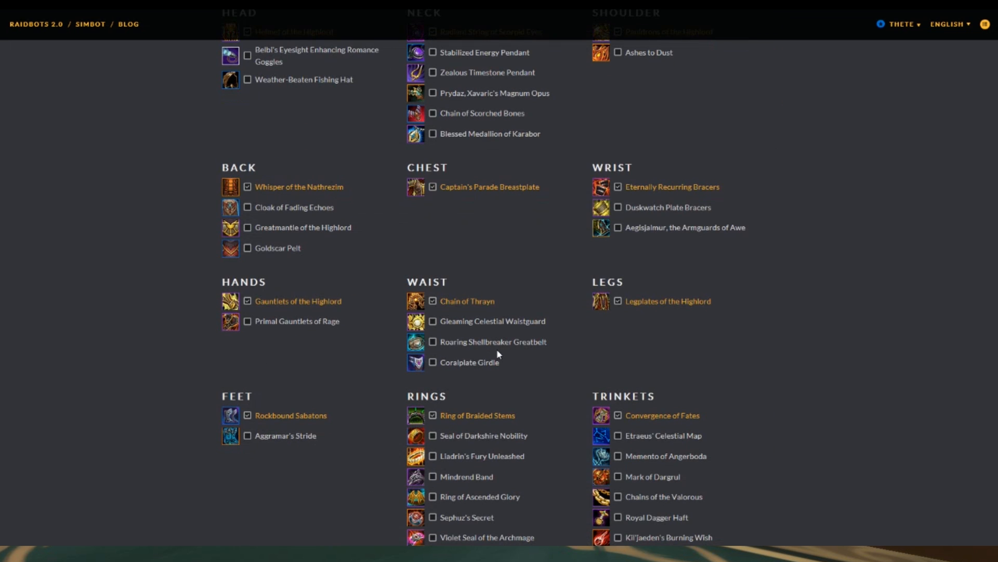
scroll(497, 353, "up", 2)
scroll(498, 353, "up", 3)
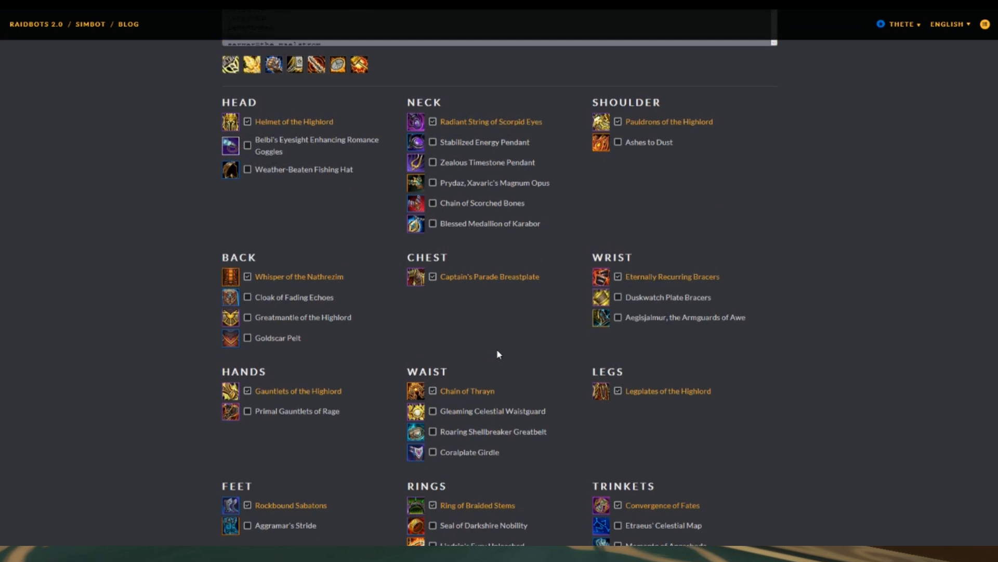
scroll(379, 352, "down", 8)
scroll(379, 352, "up", 8)
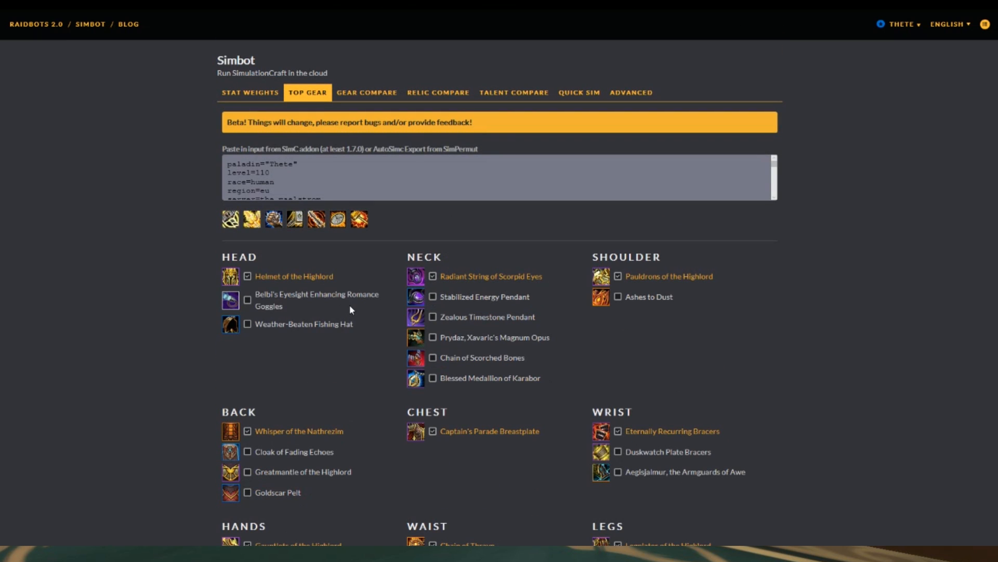
mouse_move(422, 300)
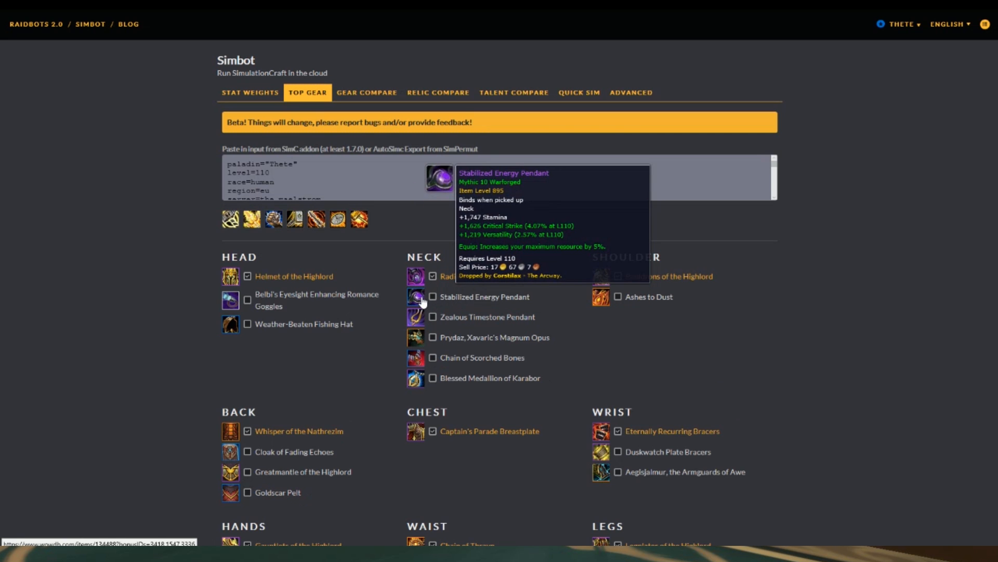
mouse_move(415, 355)
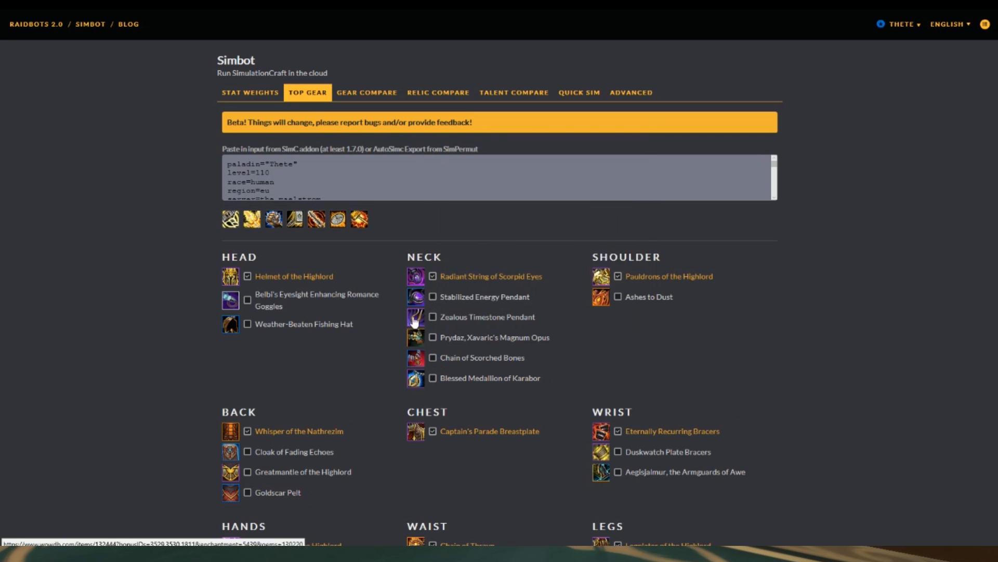
Find the top gear using 5,000 iterations and a fight length of 4 minutes.
scroll(331, 378, "down", 12)
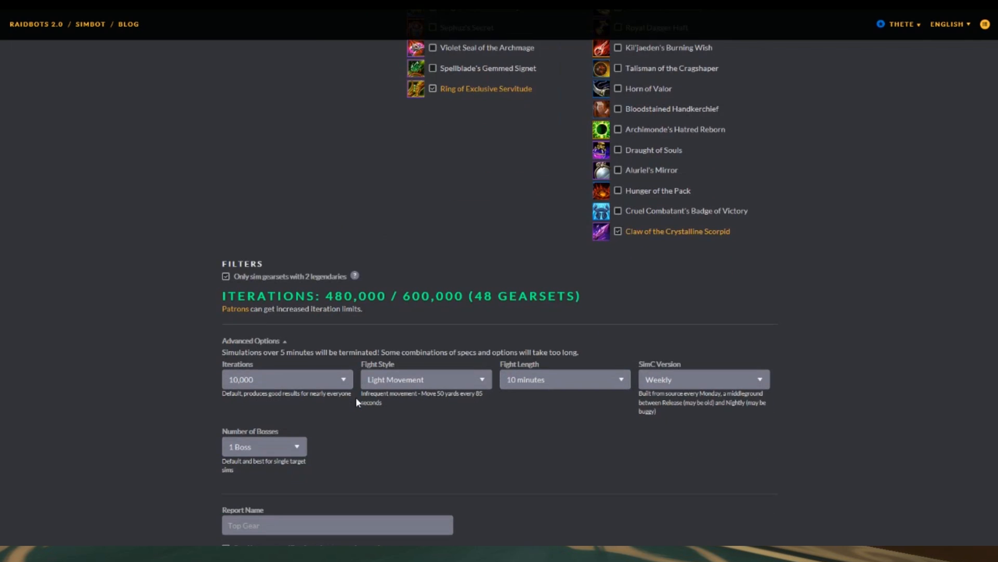
scroll(356, 401, "down", 2)
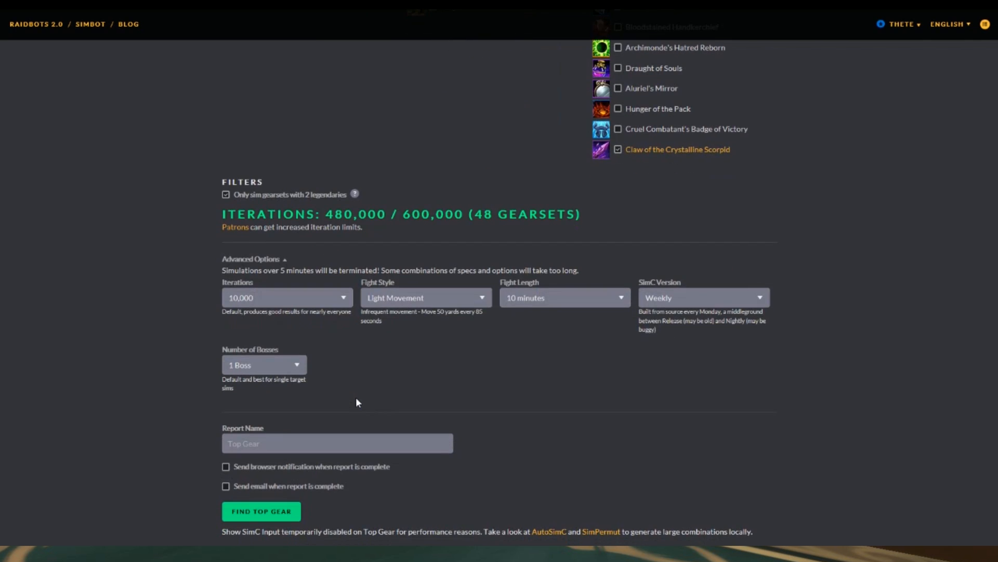
left_click(344, 301)
left_click(264, 288)
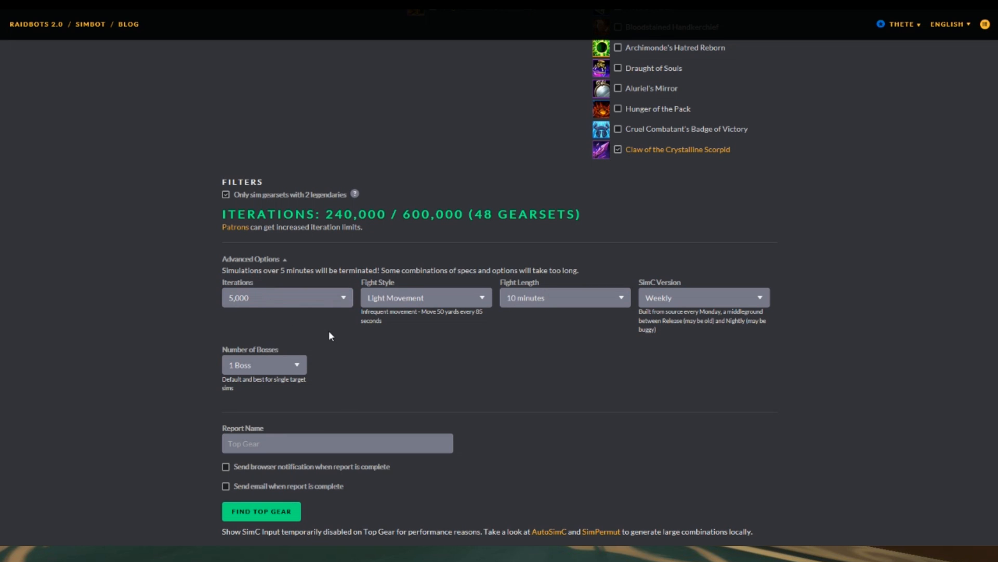
left_click(623, 299)
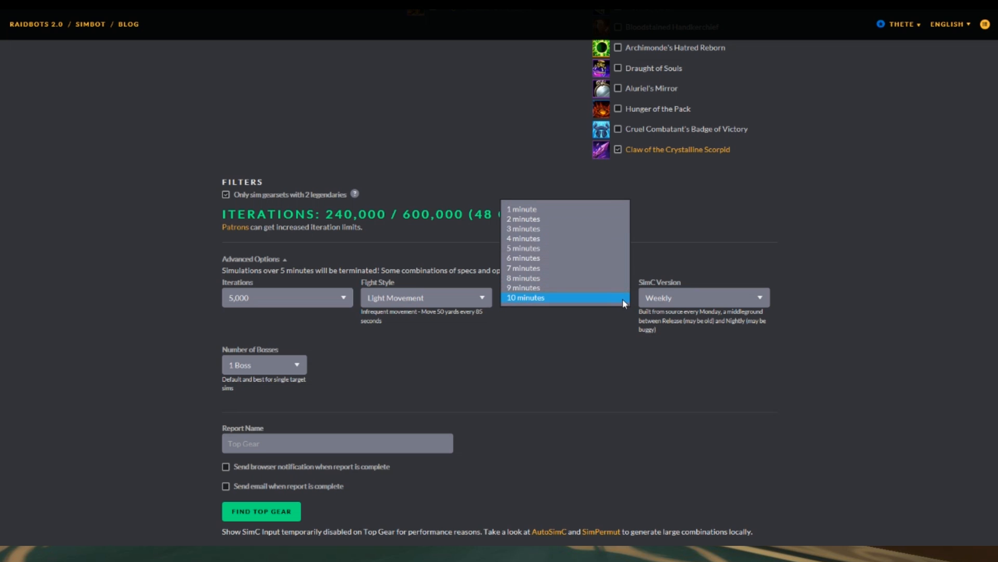
left_click(557, 240)
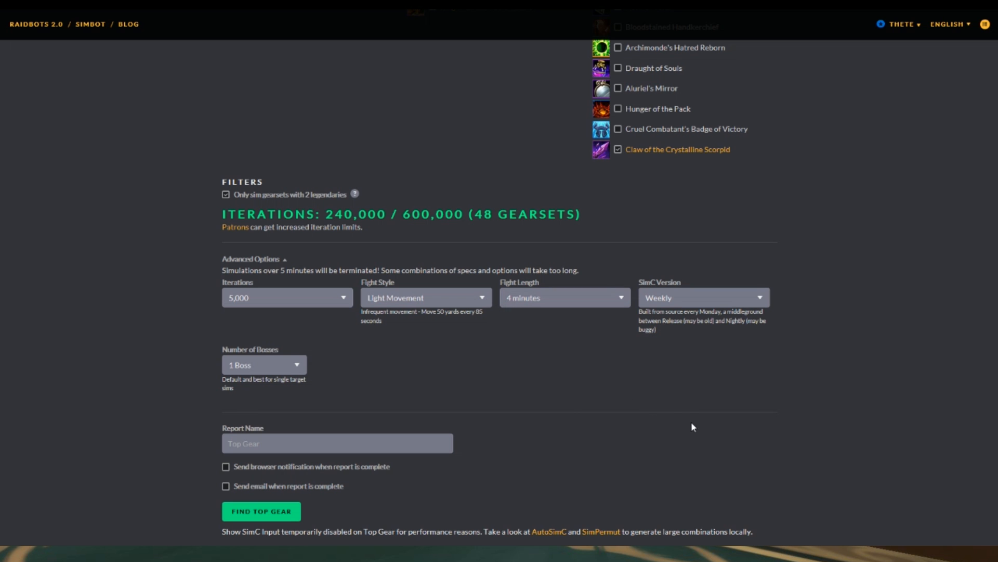
scroll(574, 416, "down", 3)
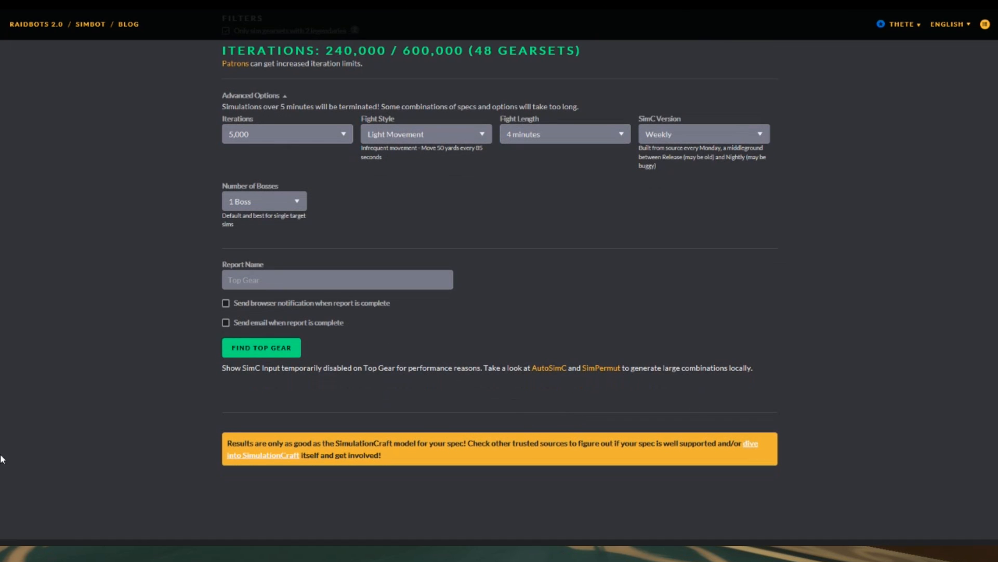
left_click(259, 351)
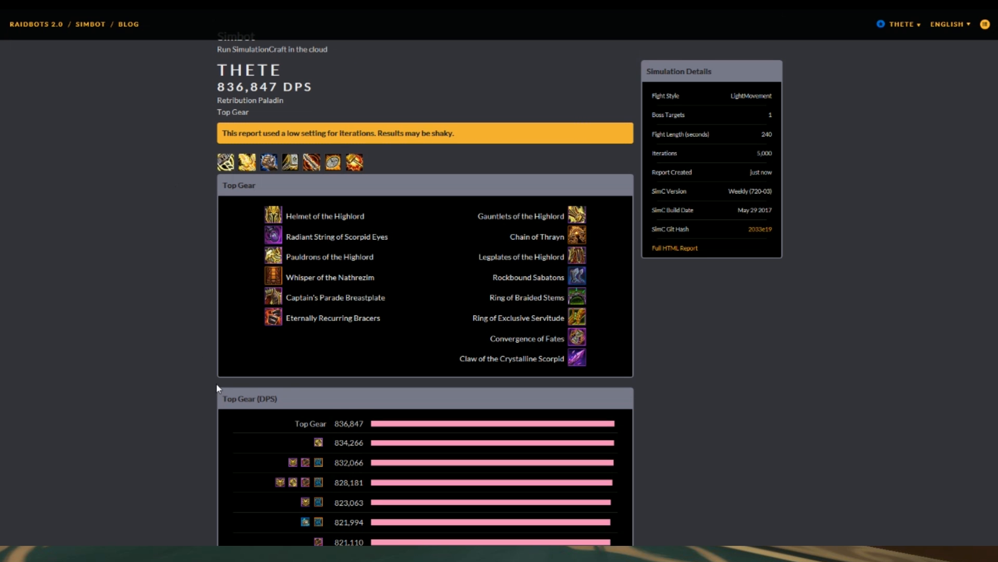
Examine the Top Gear report, comparing the DPS ranking of the gear sets with the items of the best combination.
scroll(212, 386, "down", 5)
scroll(211, 388, "up", 5)
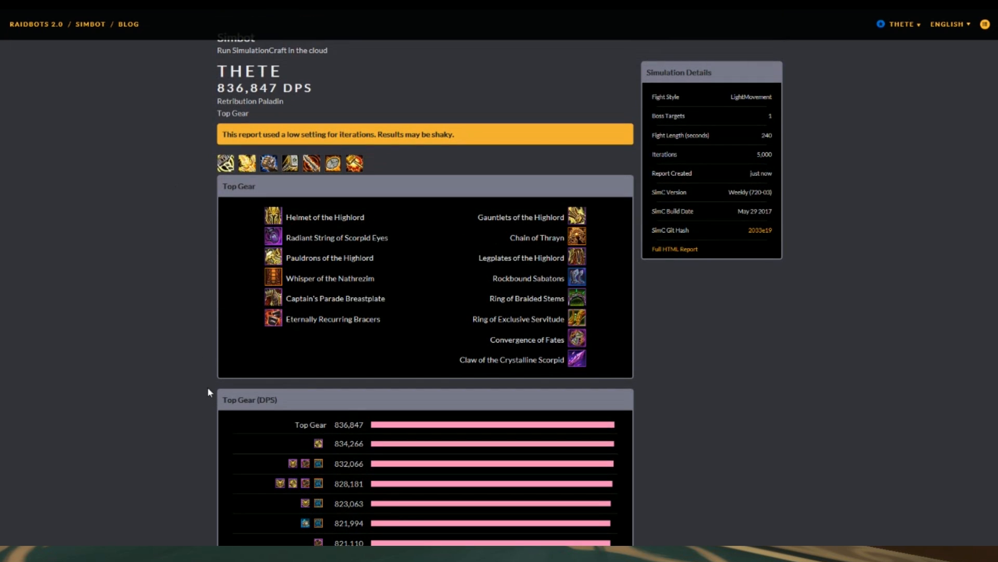
scroll(209, 392, "down", 6)
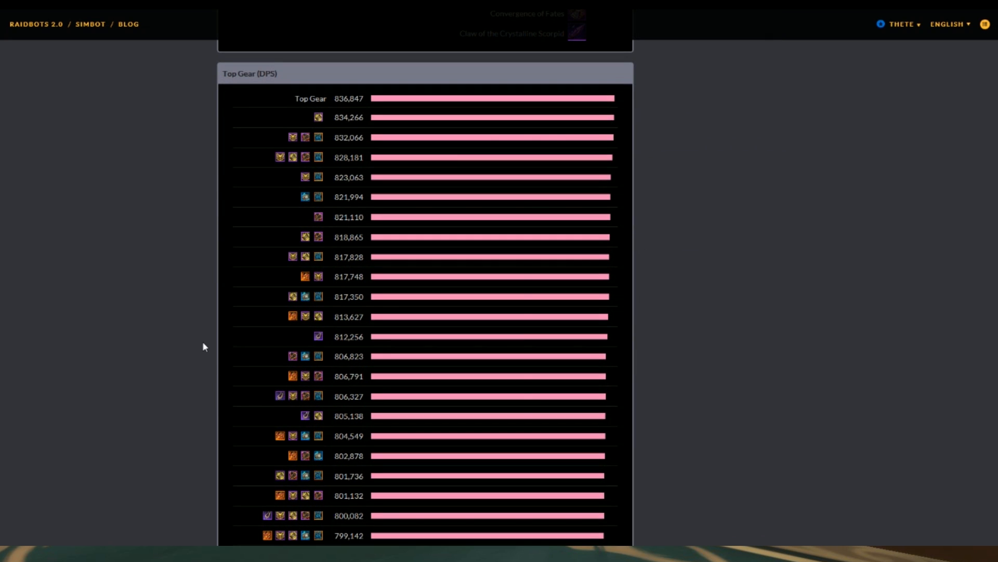
mouse_move(291, 145)
scroll(611, 307, "down", 13)
scroll(612, 308, "up", 3)
scroll(611, 308, "up", 10)
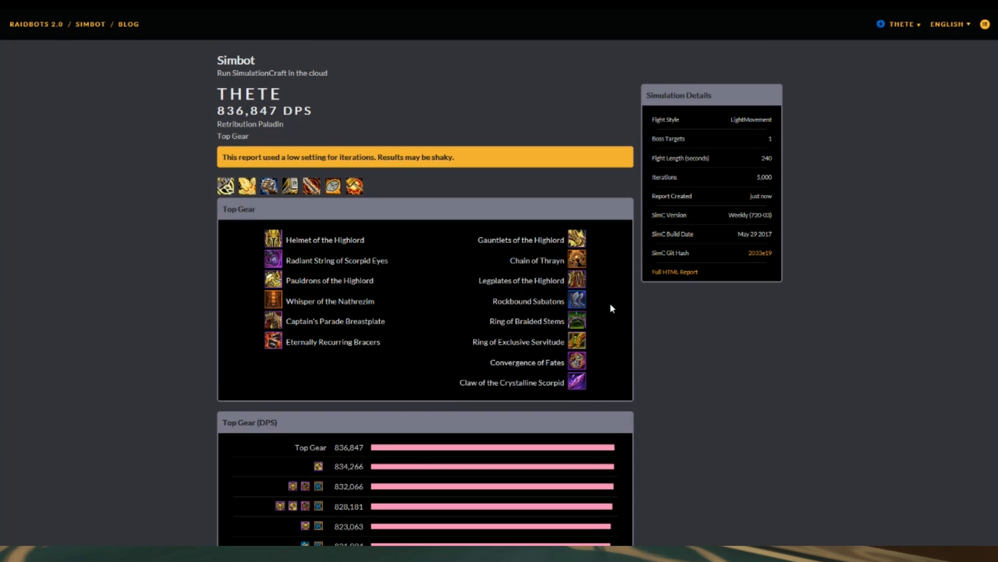
mouse_move(577, 307)
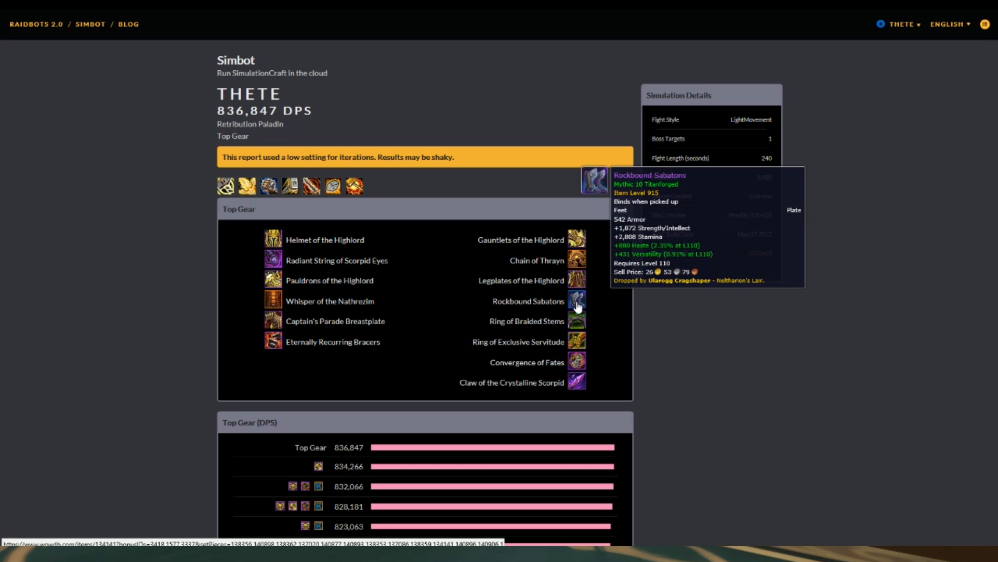
Inspect the item details of the best combination in the Top Gear report and scan the DPS ranking.
mouse_move(579, 341)
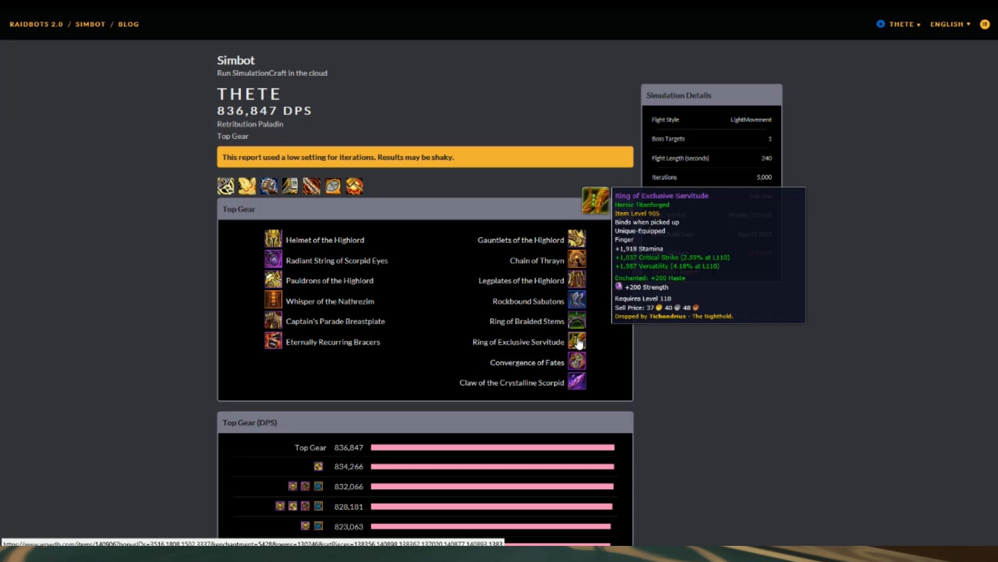
mouse_move(269, 350)
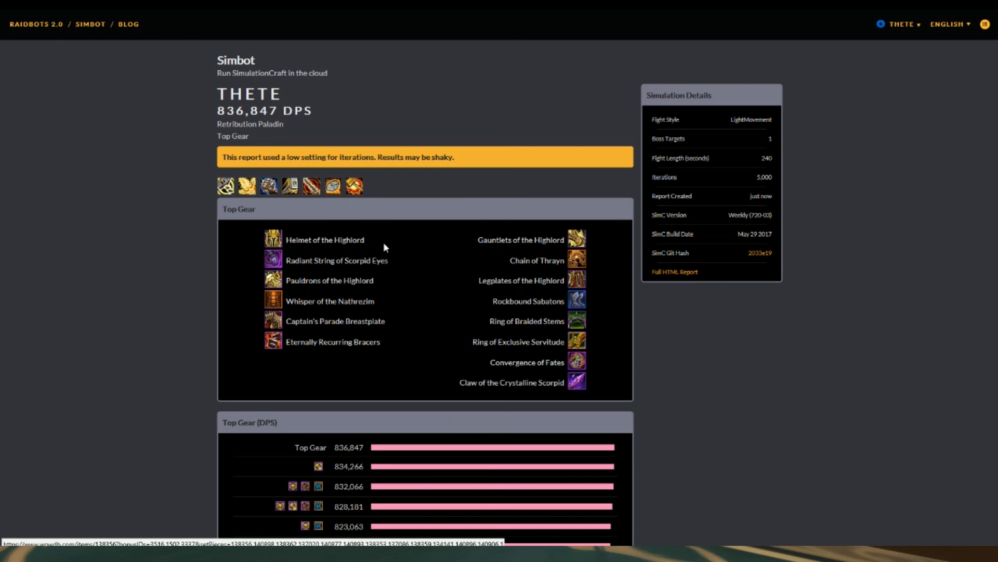
mouse_move(577, 241)
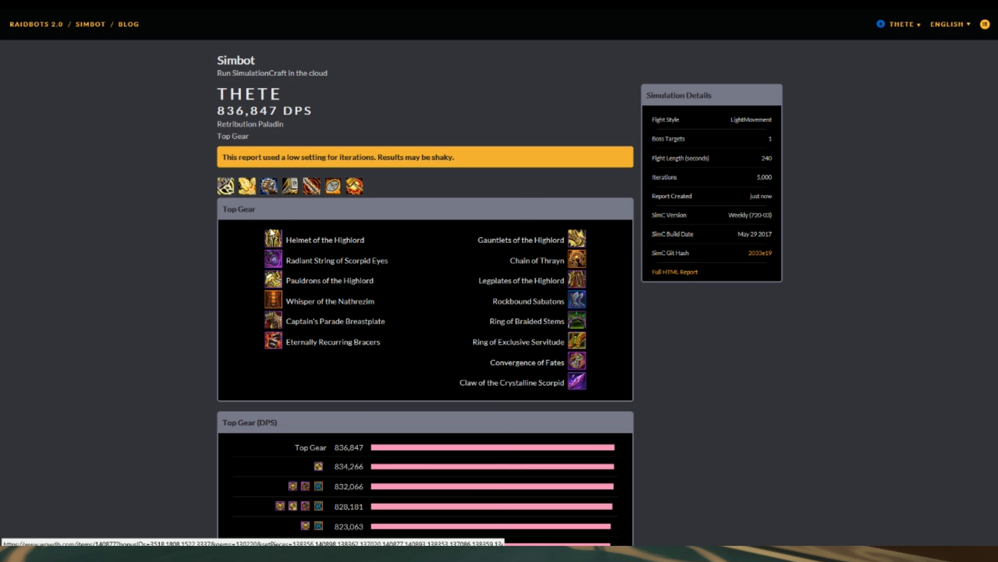
mouse_move(579, 364)
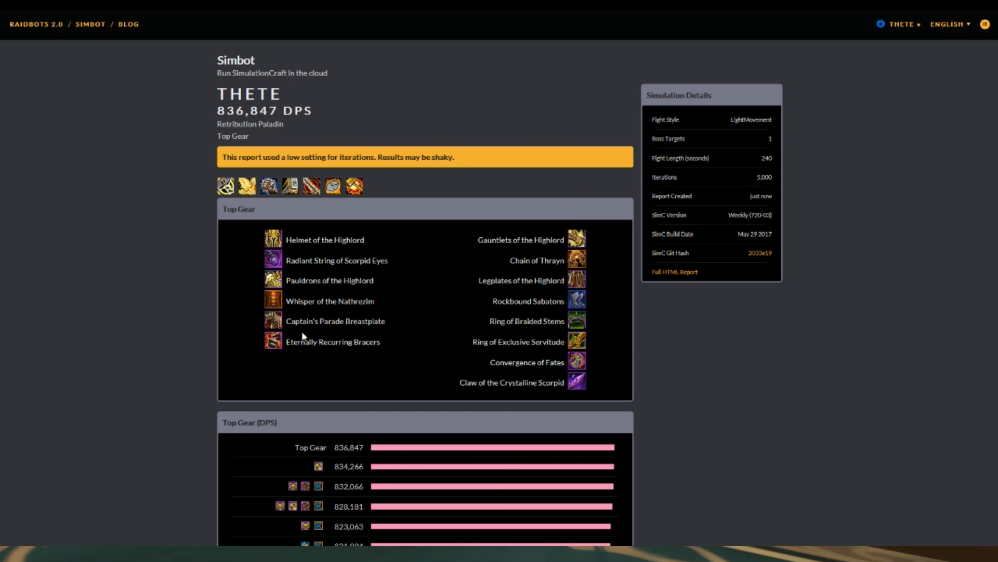
scroll(464, 321, "down", 4)
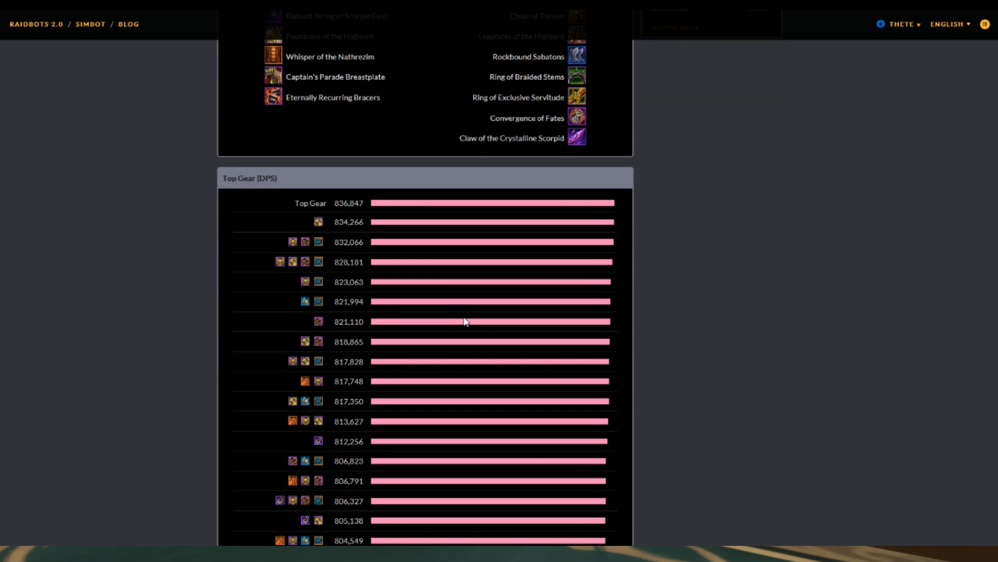
scroll(464, 322, "up", 5)
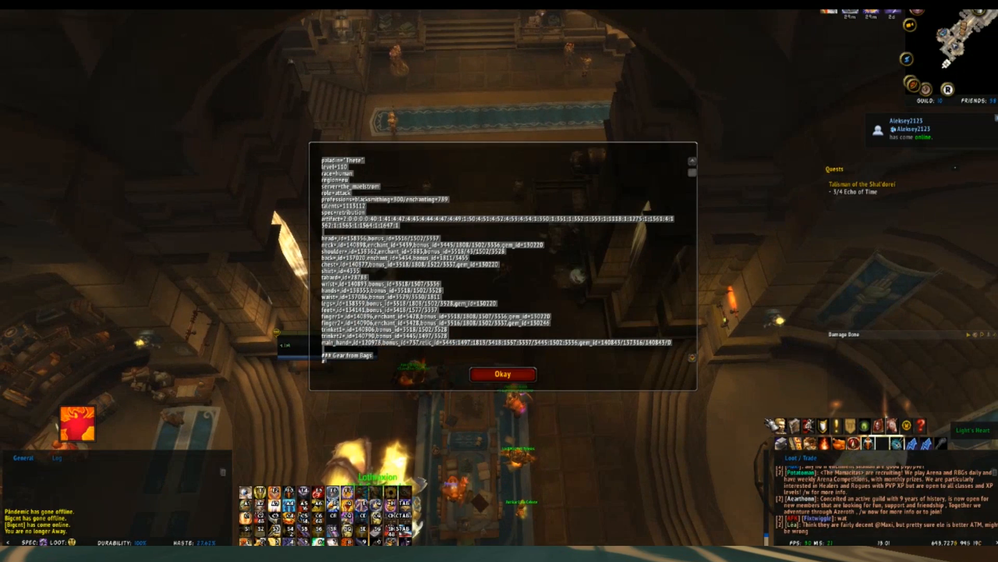
Switch to World of Warcraft and equip Coralplate Girdle, Goldscar Pelt, Aegisjalmur, the Armguards of Awe and Aggramar's Stride on the character.
left_click(529, 375)
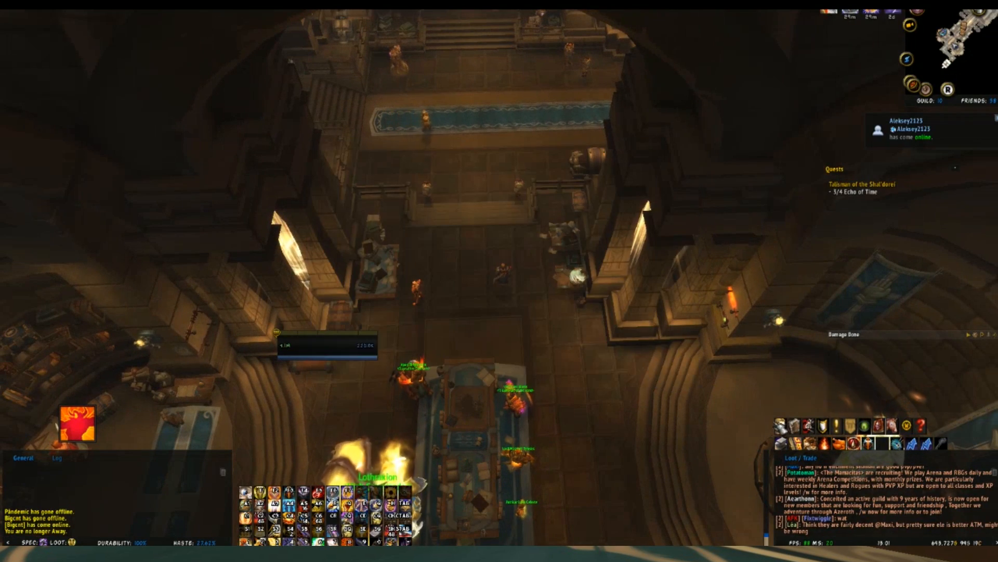
key("c")
left_click(279, 69)
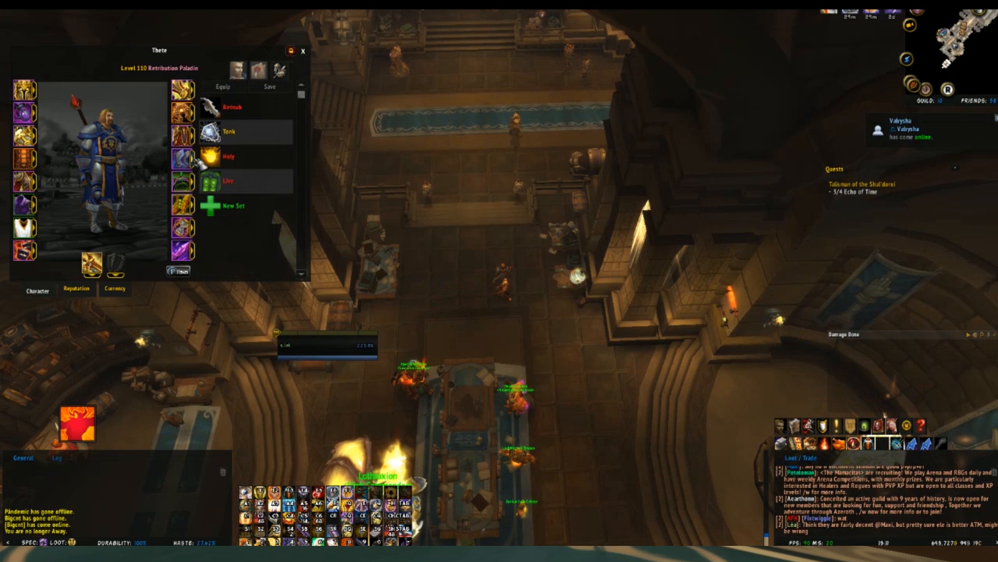
left_click(192, 112)
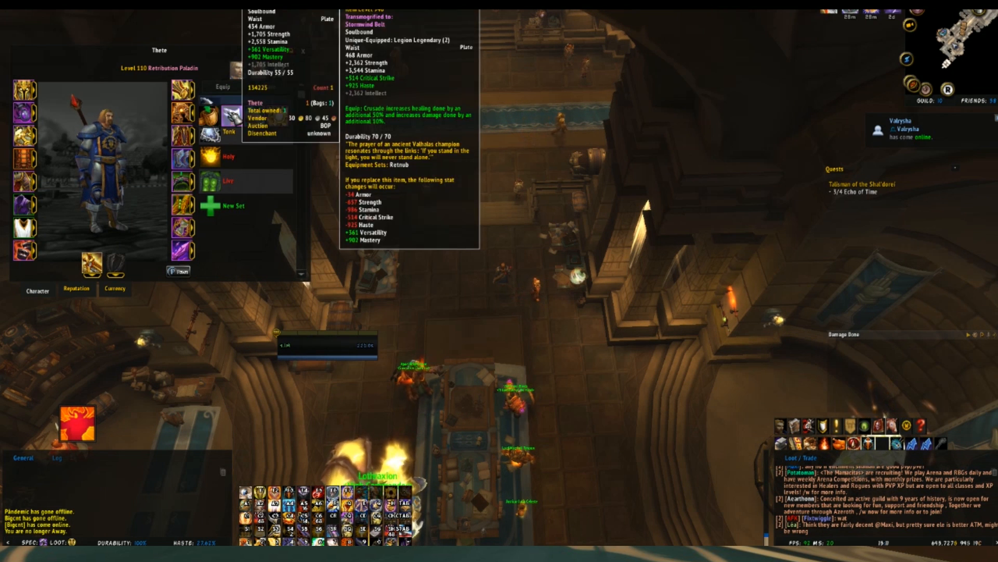
left_click(231, 115)
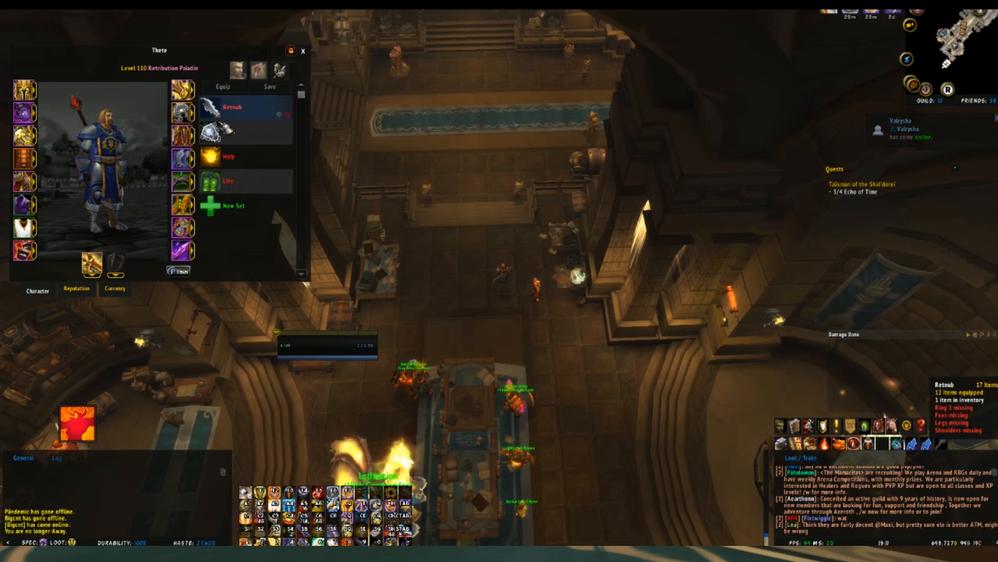
left_click(34, 161)
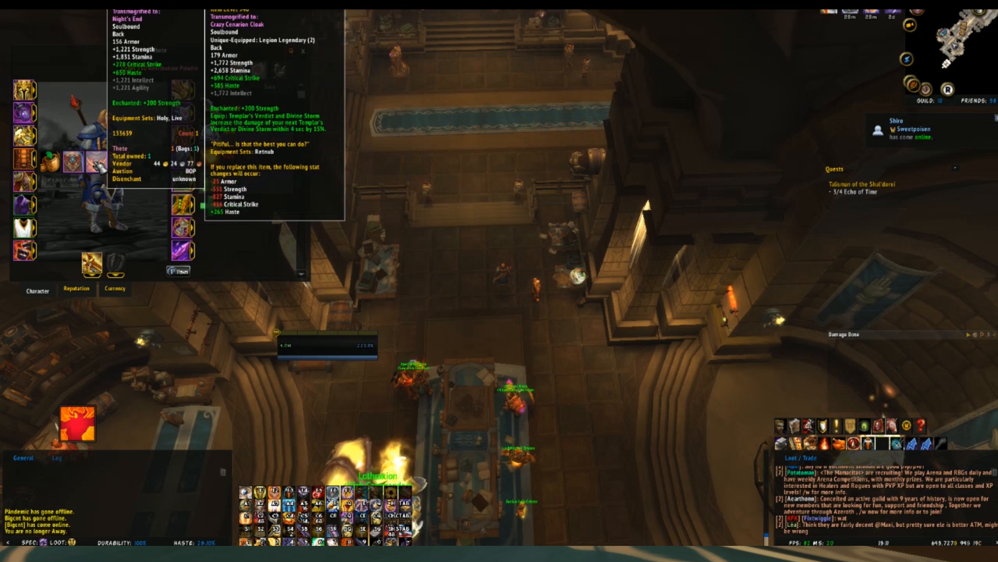
left_click(97, 164)
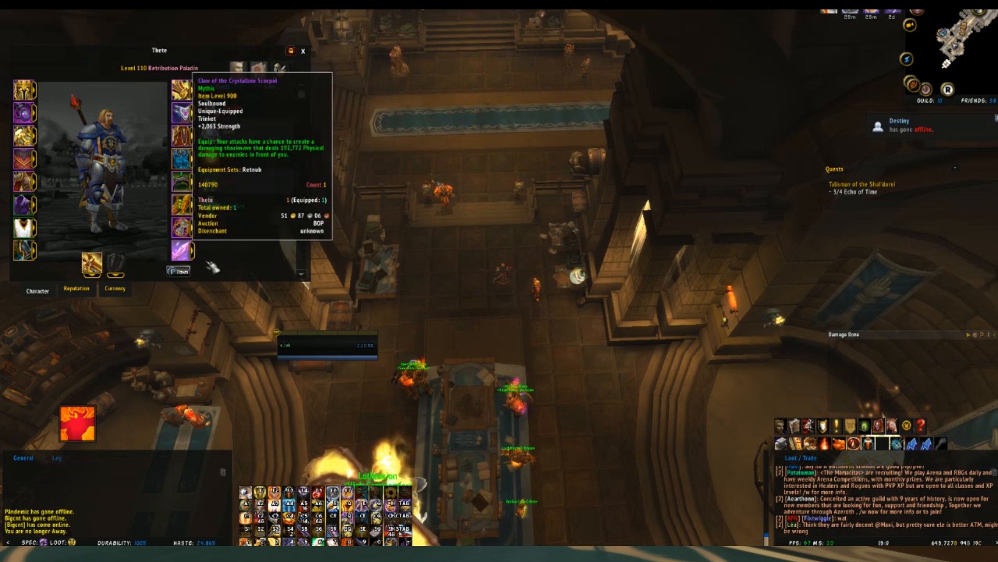
left_click(311, 53)
Generate a new SimulationCraft export of the equipped gear with the /simc chat command.
type("/sim")
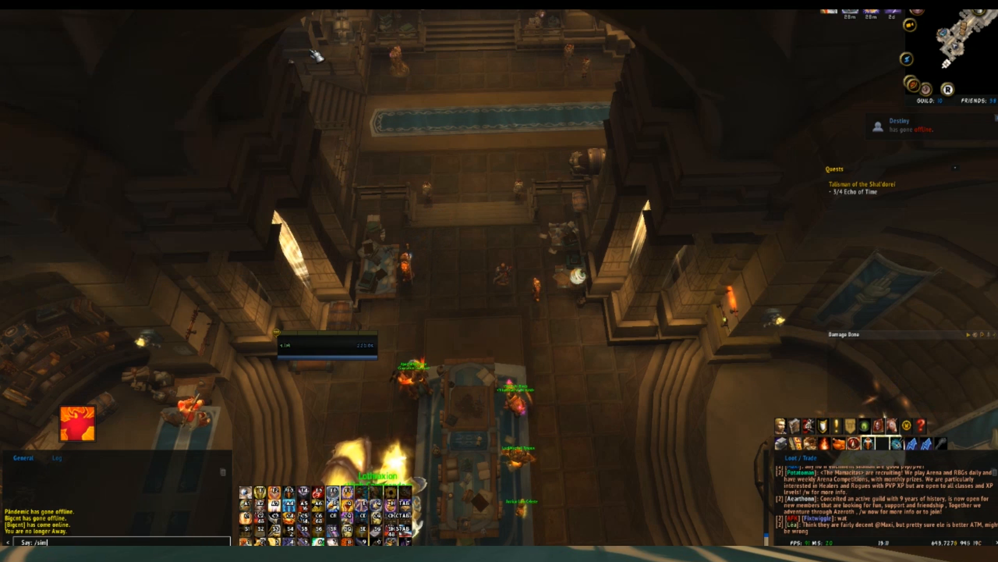
type("c")
key("Return")
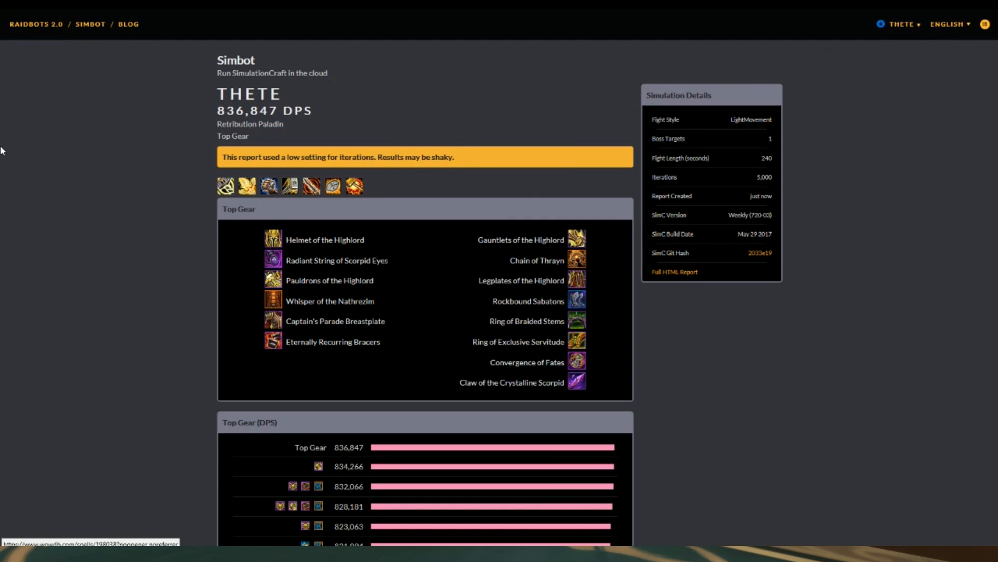
Return to Raidbots in the browser, reopen the Top Gear simulation and replace its input with the new SimC export.
scroll(486, 314, "down", 20)
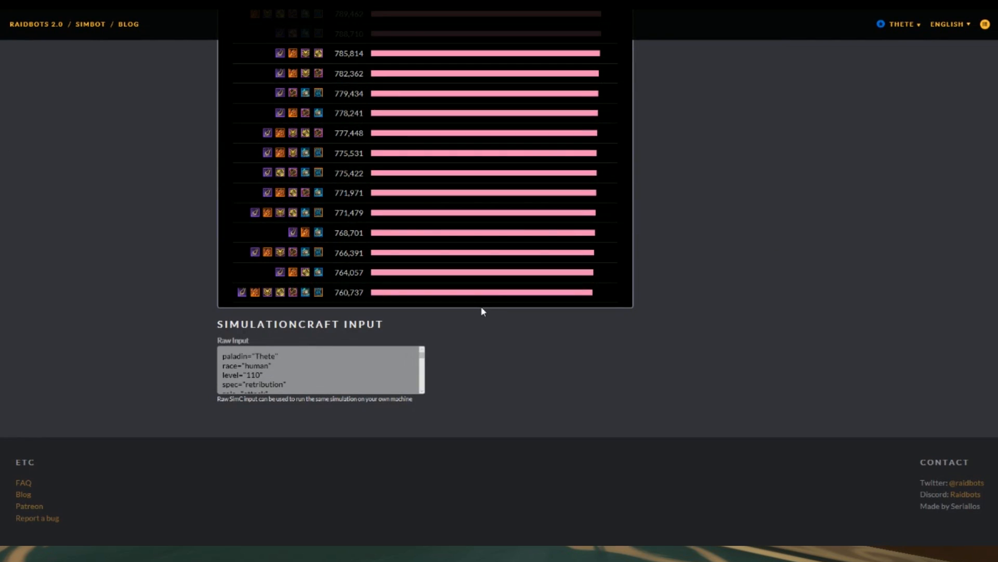
scroll(480, 308, "up", 20)
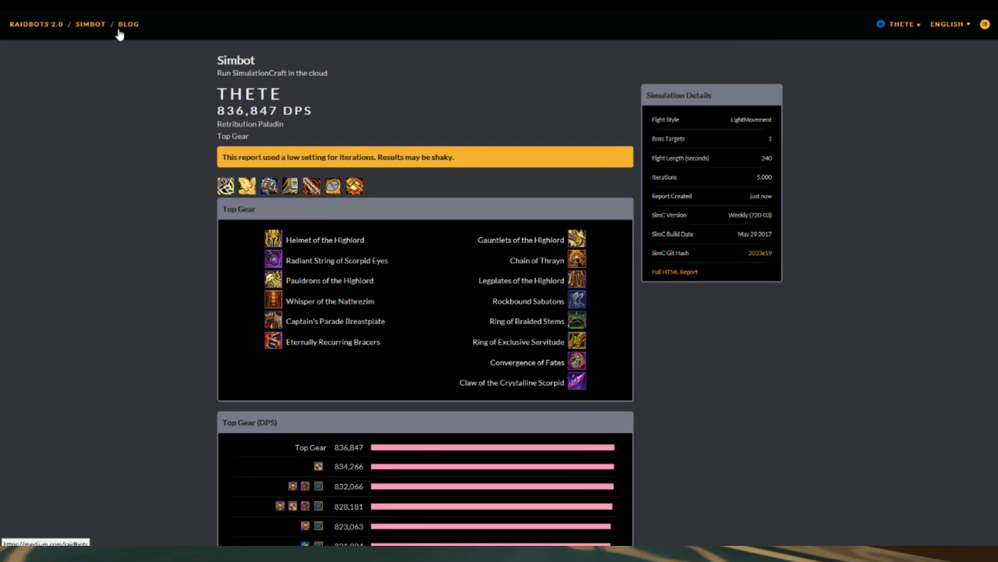
left_click(98, 24)
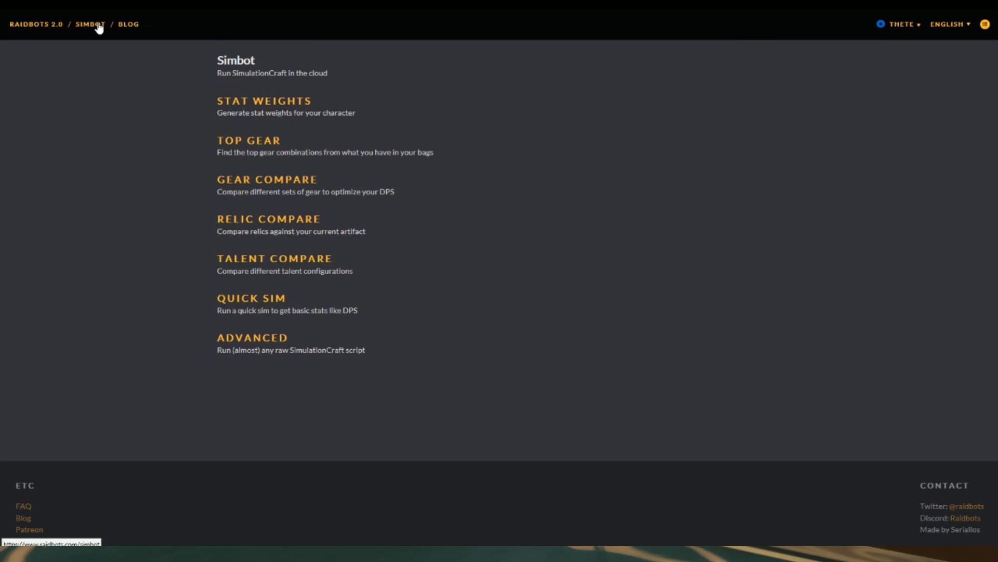
left_click(249, 140)
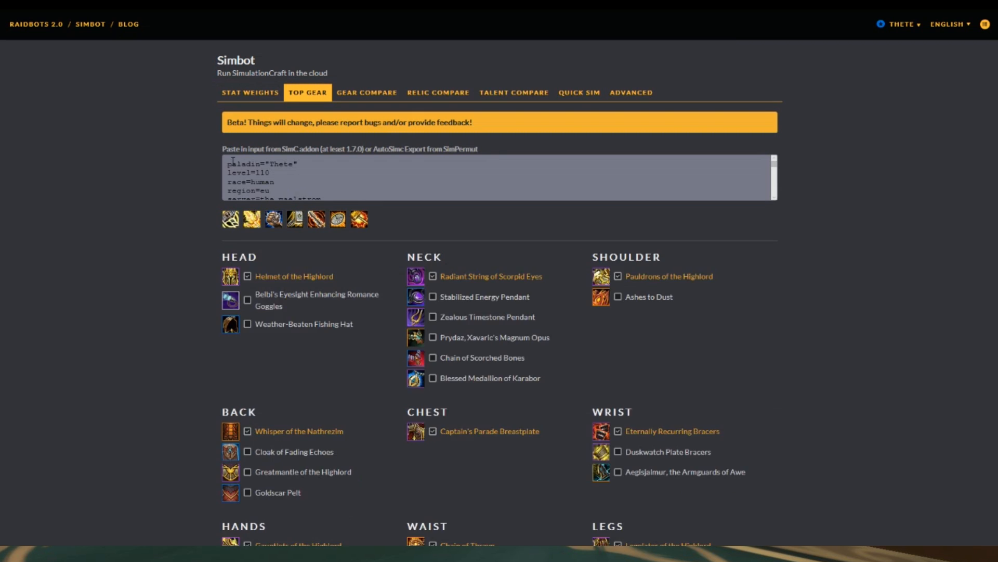
left_click_drag(229, 161, 583, 313)
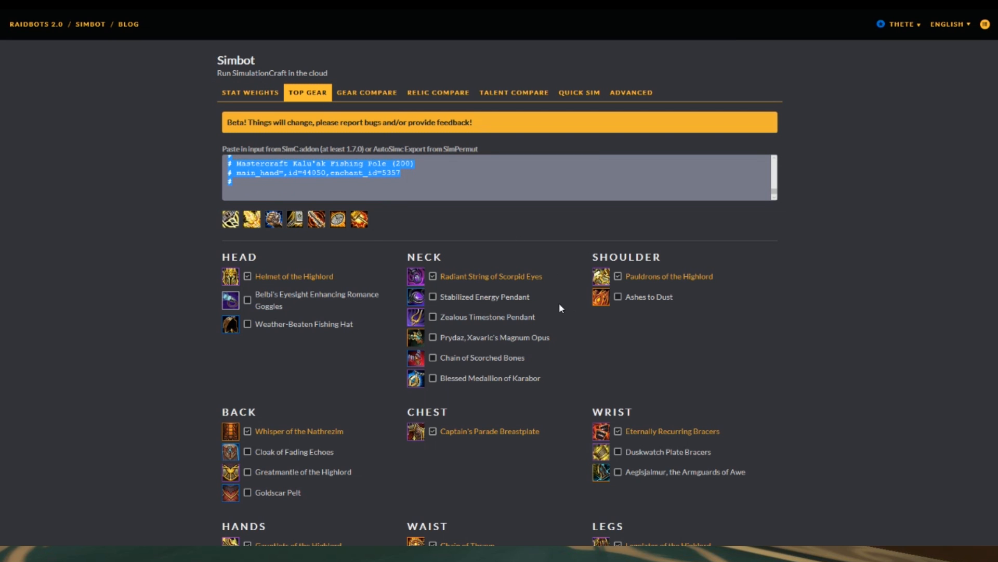
key("ctrl+v")
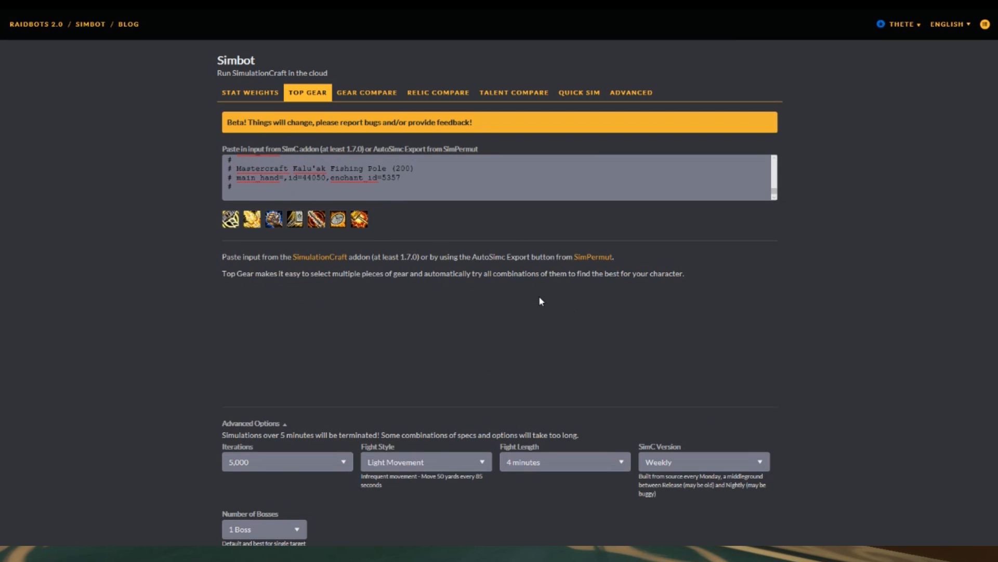
Add Whisper of the Nathrezim to the back items and Eternally Recurring Bracers to the wrist items for comparison.
scroll(660, 343, "down", 2)
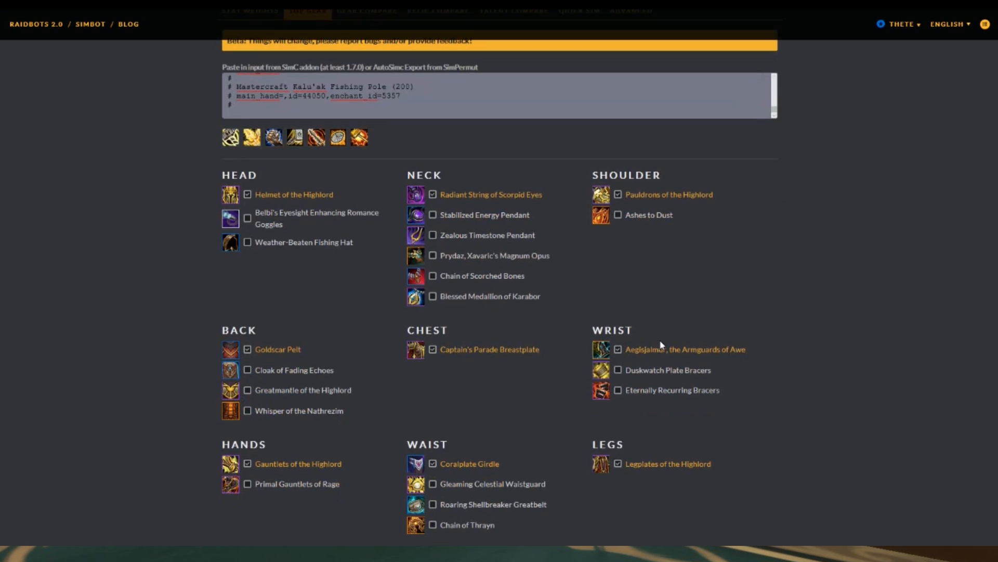
scroll(662, 344, "down", 2)
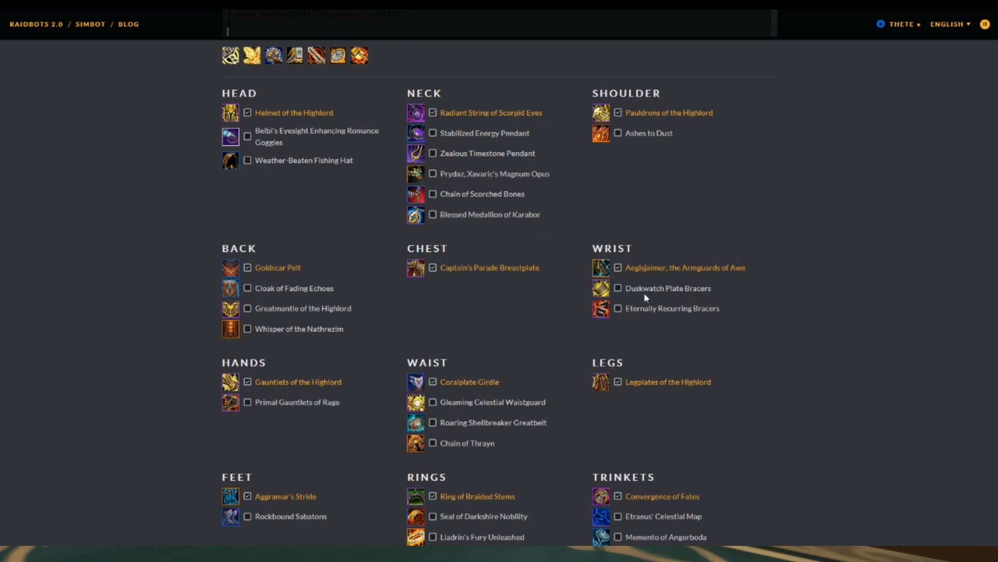
left_click(248, 330)
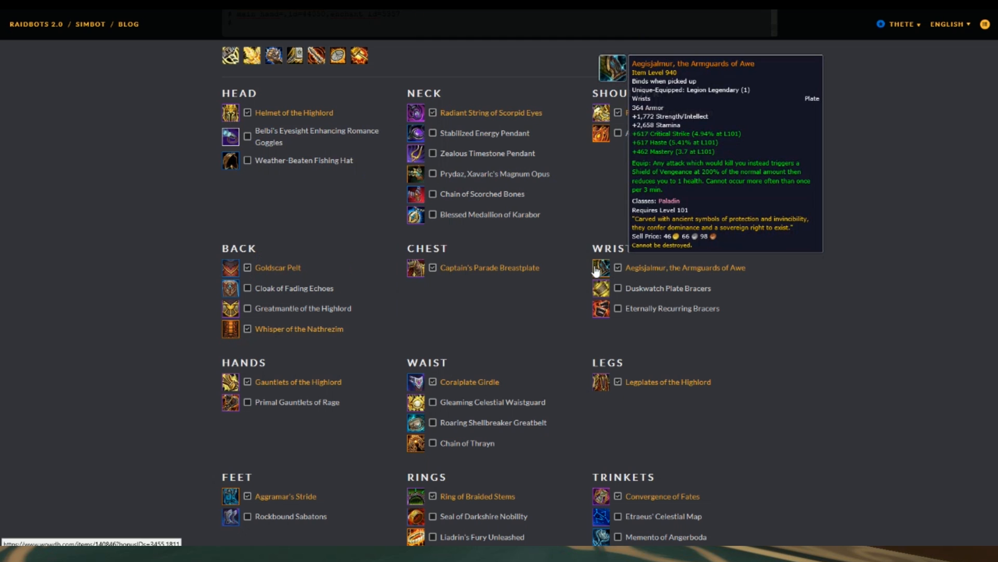
mouse_move(603, 270)
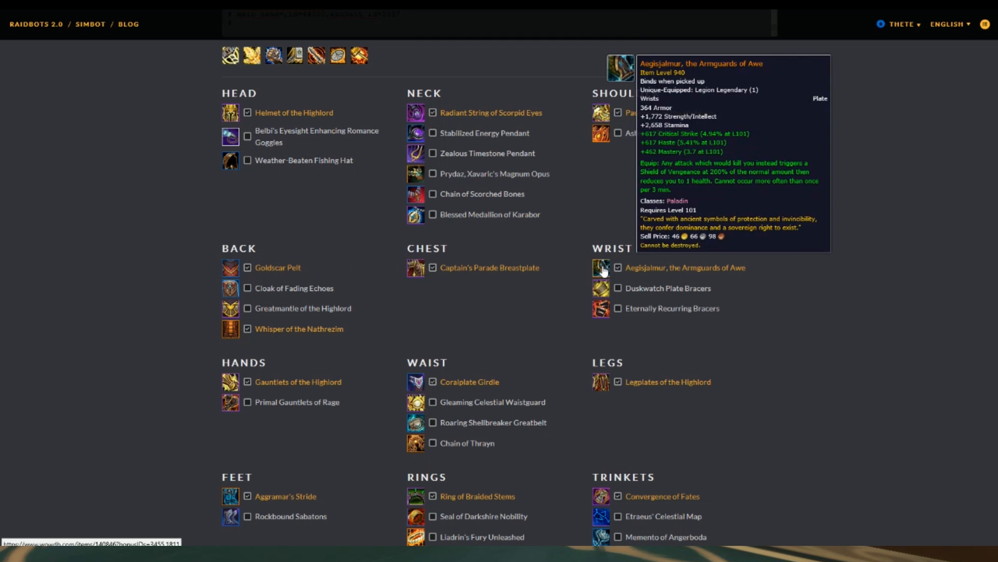
mouse_move(597, 292)
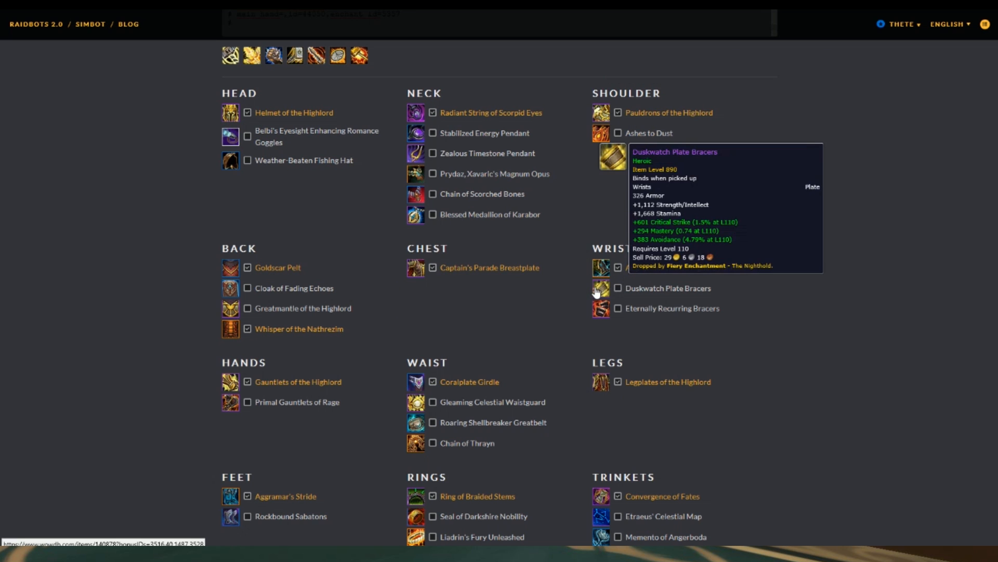
left_click(617, 310)
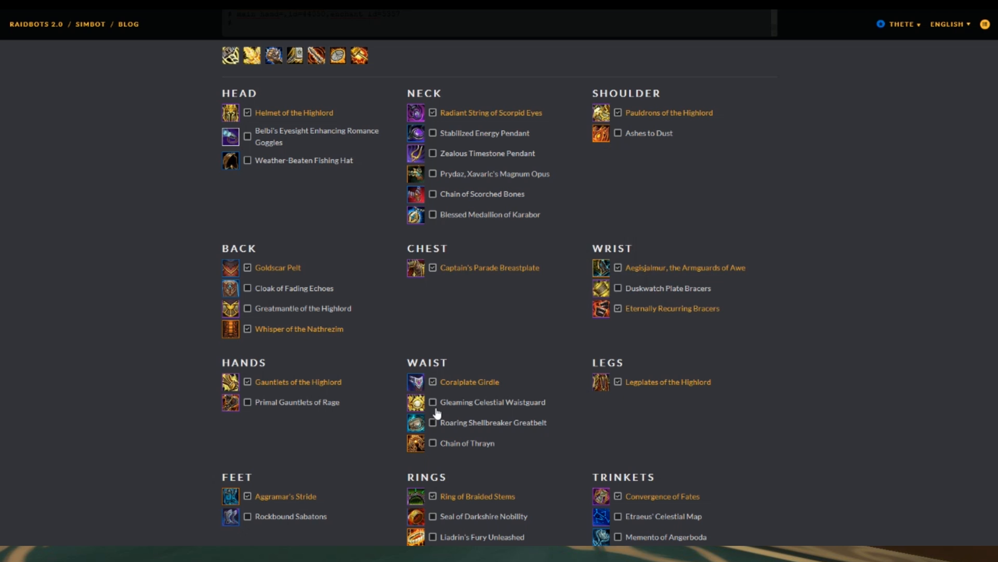
Include Chain of Thrayn, Primal Gauntlets of Rage, Ashes to Dust and Zealous Timestone Pendant in the gear selection.
mouse_move(417, 384)
left_click(433, 443)
left_click(247, 403)
left_click(618, 133)
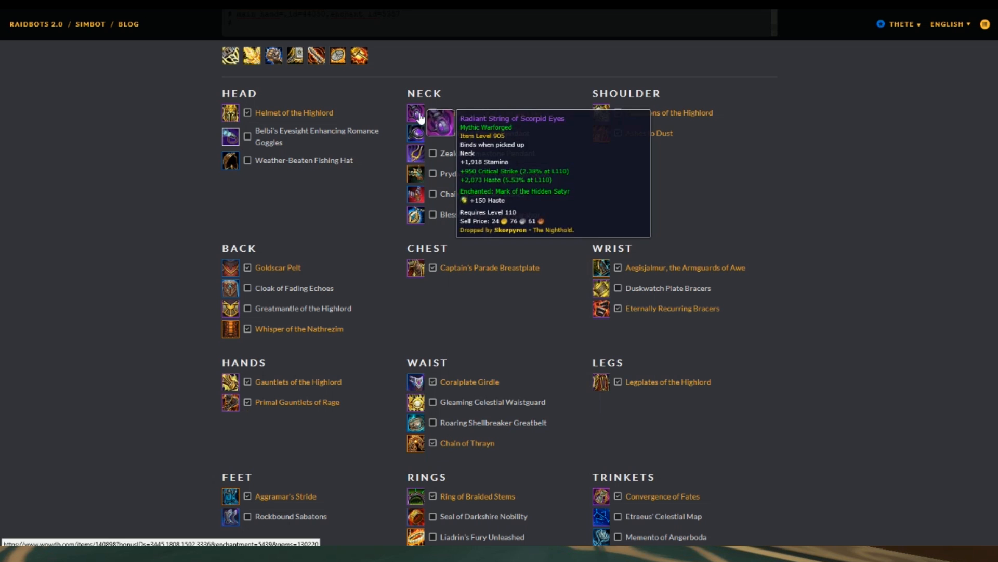
mouse_move(424, 138)
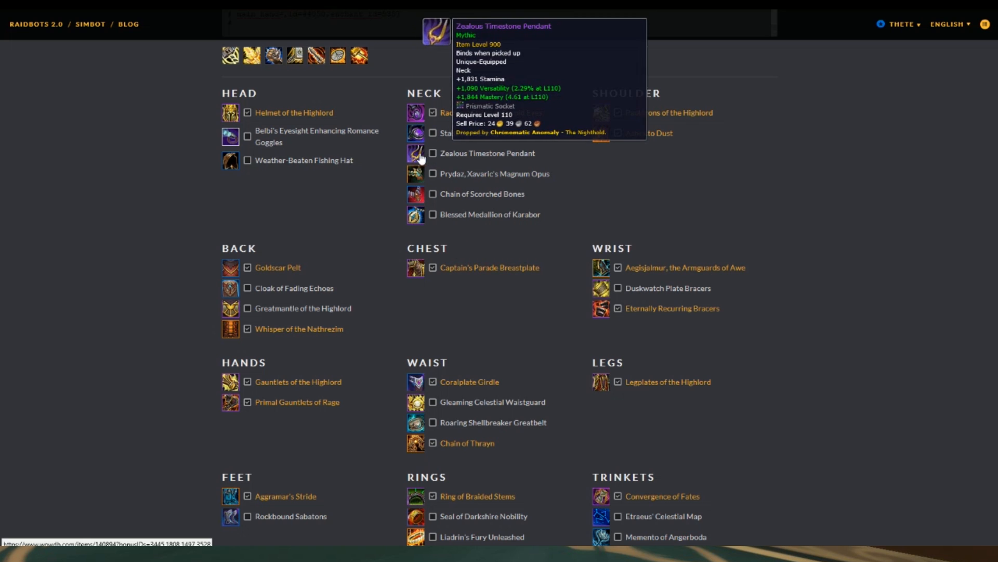
left_click(433, 154)
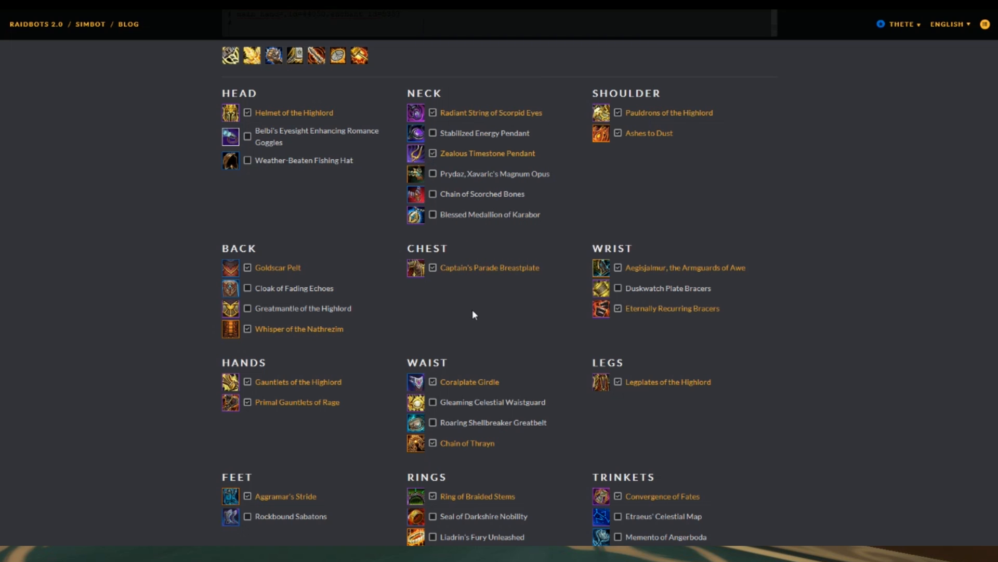
Include Rockbound Sabatons in the feet selection and check the selected rings and trinkets.
scroll(487, 340, "down", 3)
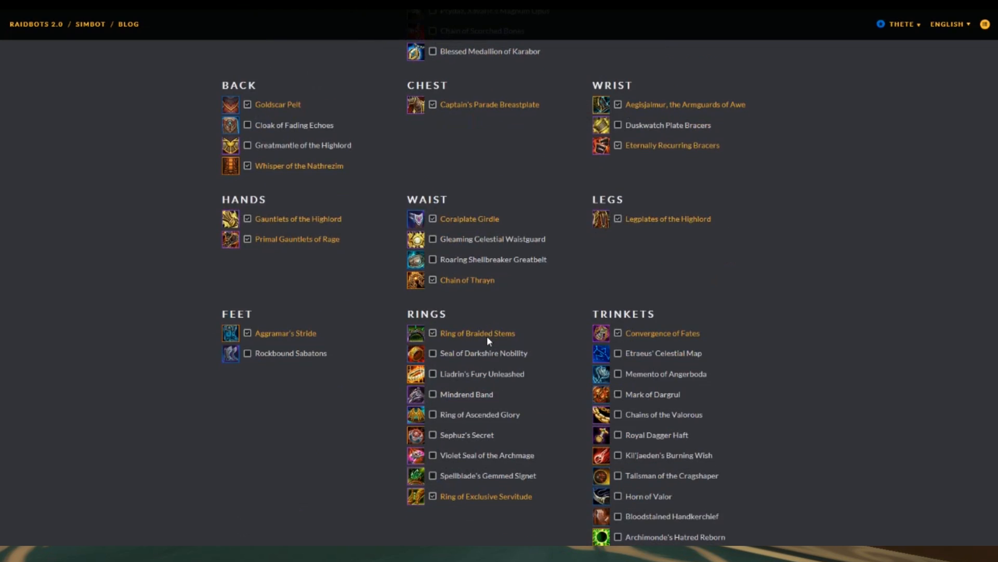
left_click(248, 353)
mouse_move(227, 337)
scroll(526, 402, "down", 3)
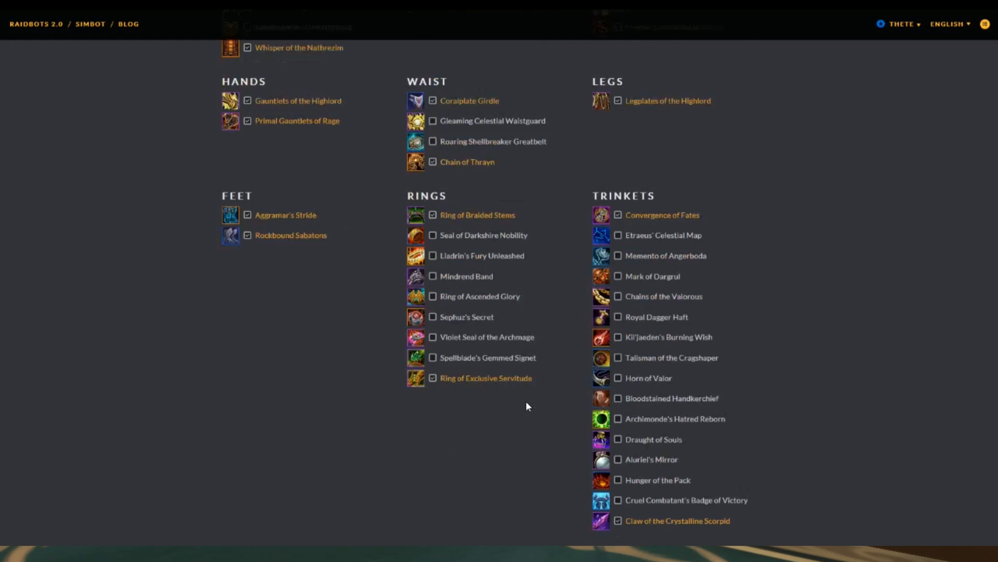
Review the complete item selection and run the Top Gear simulation with the existing advanced options.
scroll(527, 402, "up", 5)
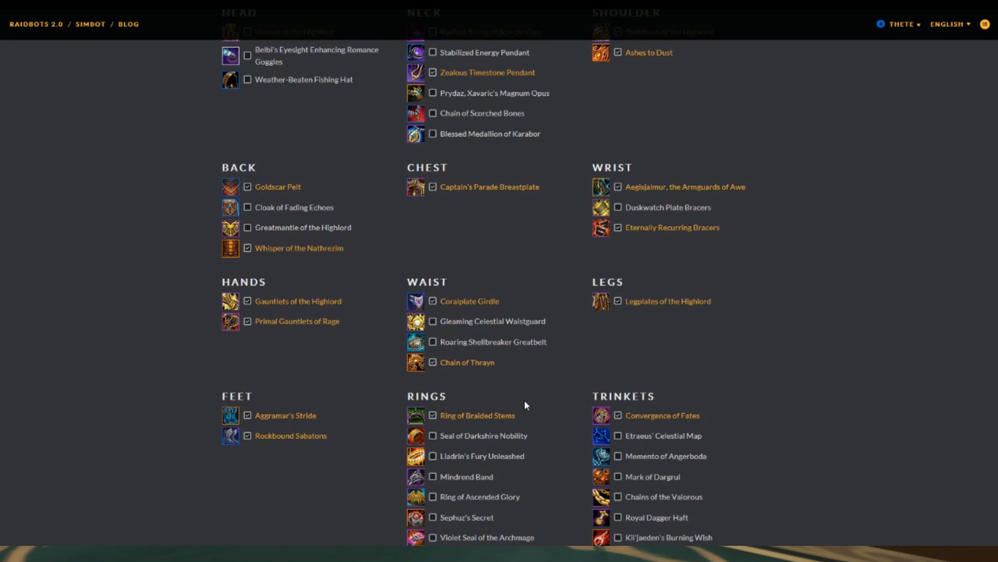
scroll(525, 402, "up", 3)
scroll(524, 400, "down", 10)
scroll(514, 397, "down", 3)
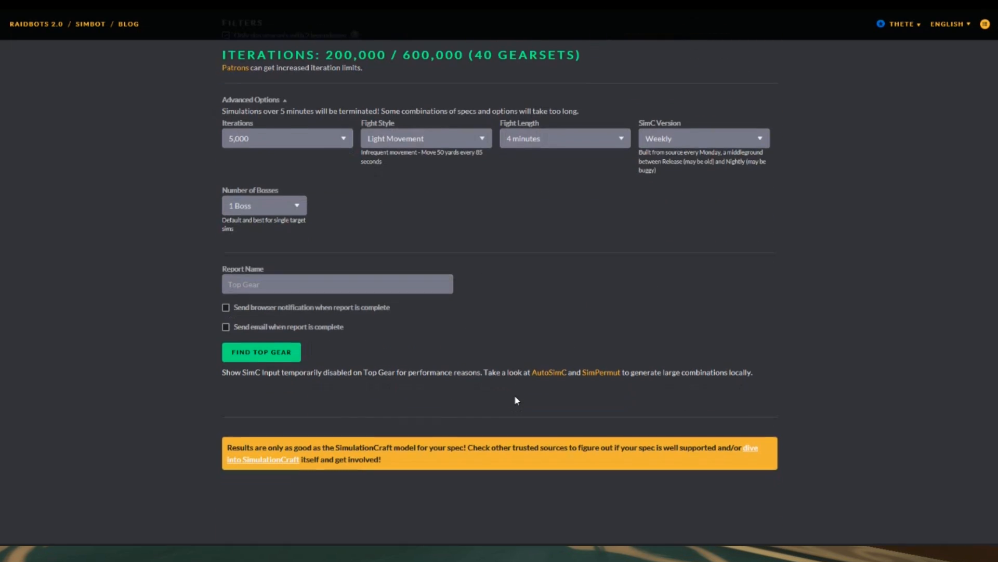
left_click(255, 354)
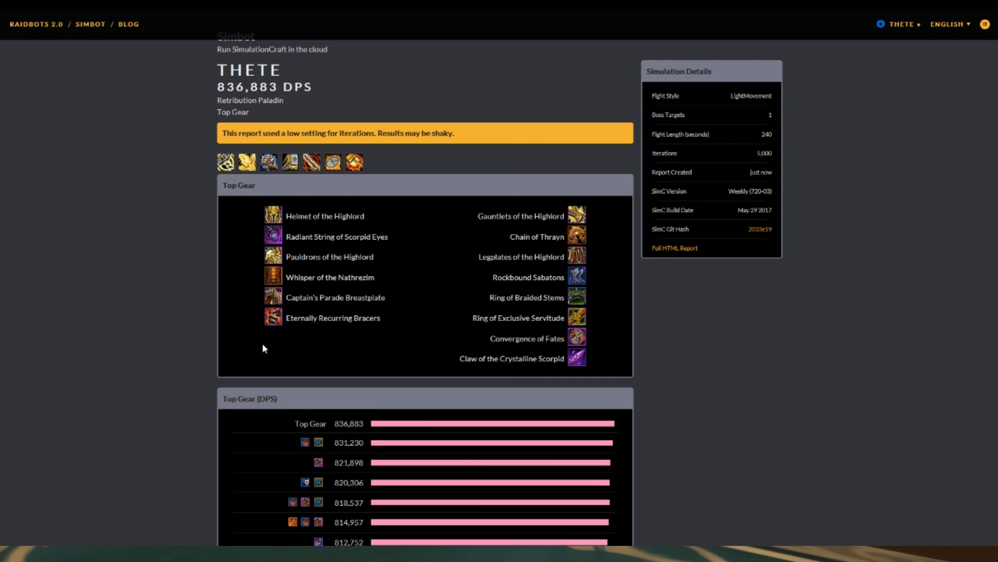
Examine the new Top Gear report, reviewing the full DPS ranking and the items of the best combination.
scroll(263, 345, "down", 15)
scroll(244, 368, "down", 3)
scroll(244, 368, "up", 15)
scroll(277, 321, "up", 4)
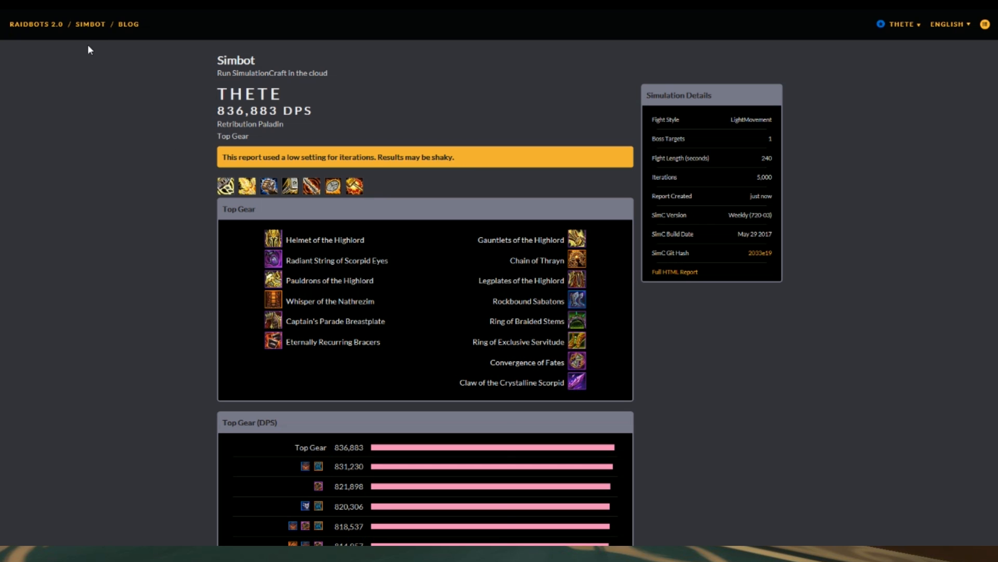
Open Gear Compare in Simbot and load the character from the pasted SimulationCraft addon text.
mouse_move(570, 343)
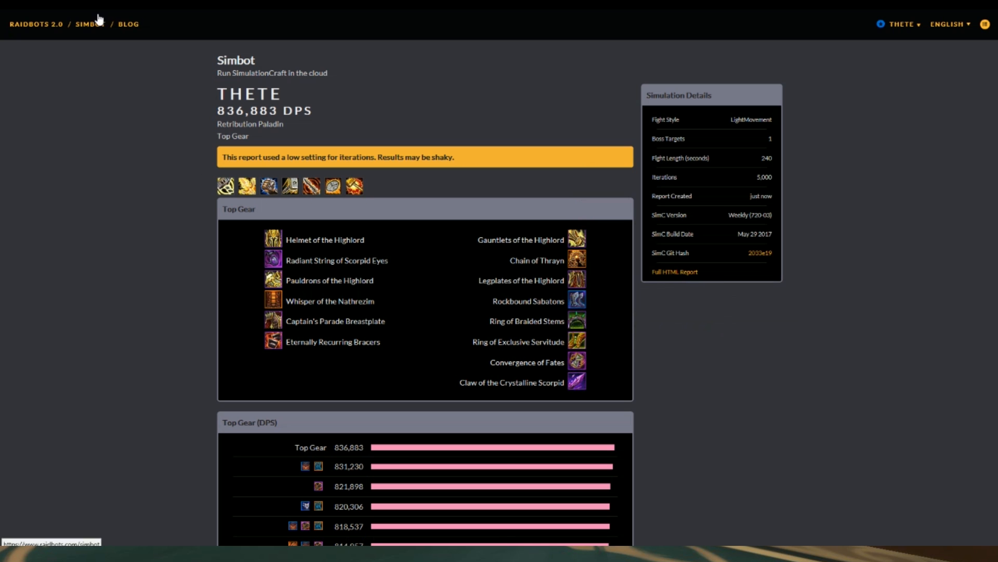
left_click(85, 26)
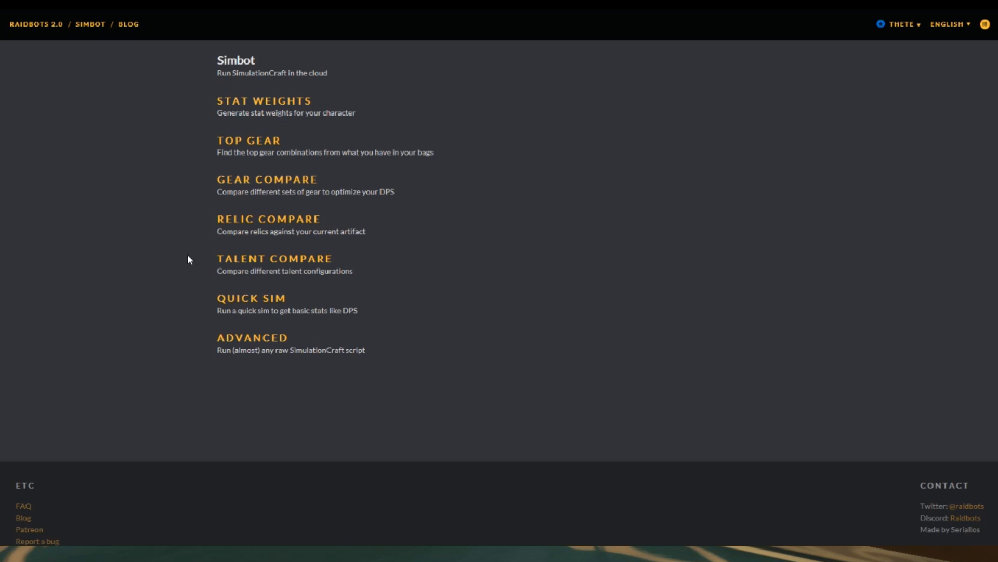
left_click(269, 180)
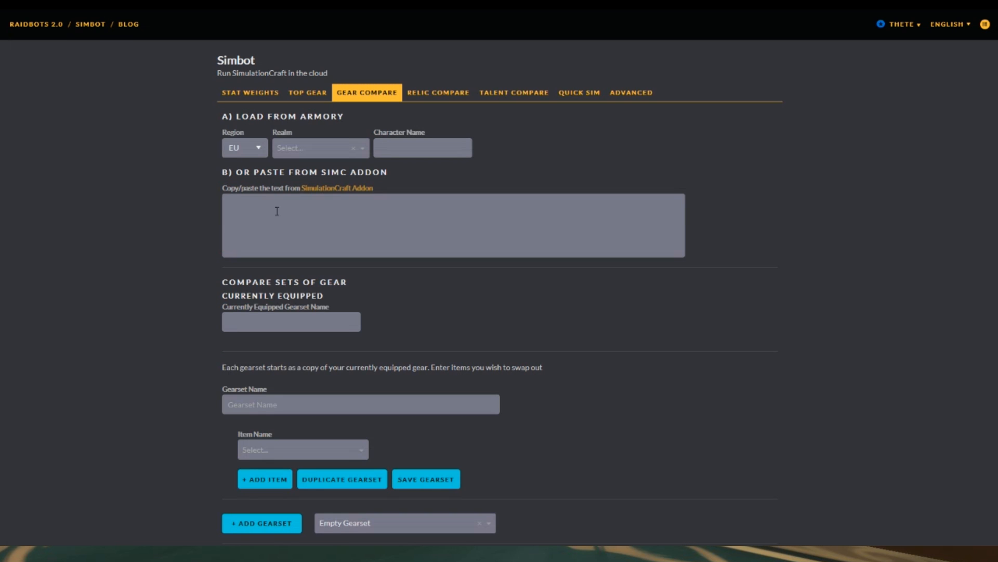
key("ctrl+v")
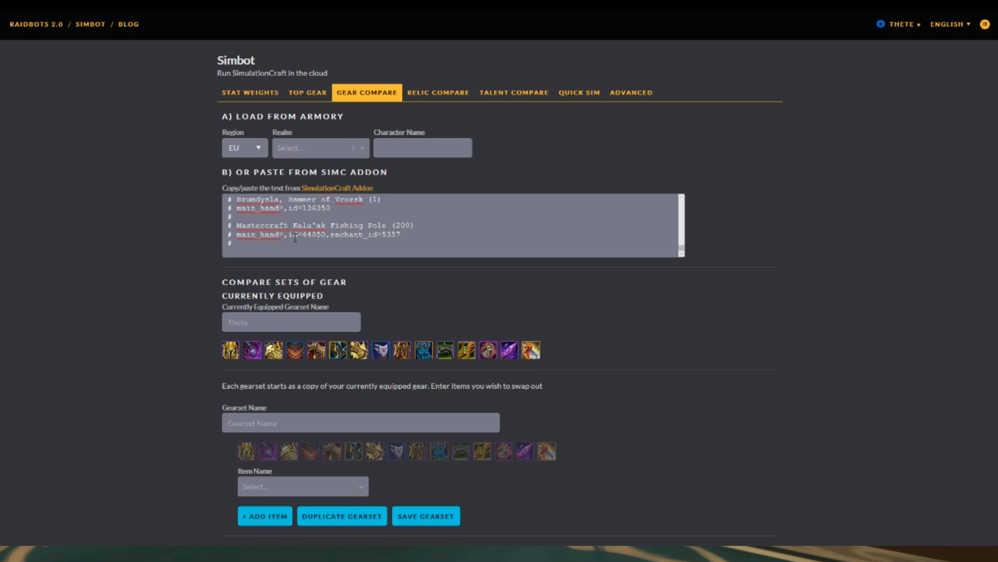
scroll(582, 369, "down", 3)
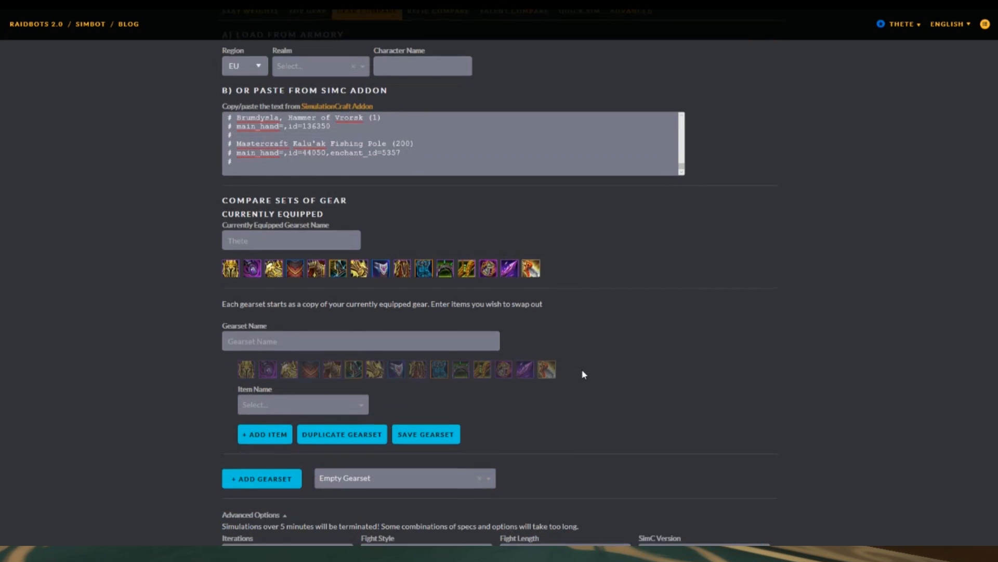
scroll(571, 375, "up", 2)
scroll(295, 355, "down", 5)
scroll(295, 355, "up", 5)
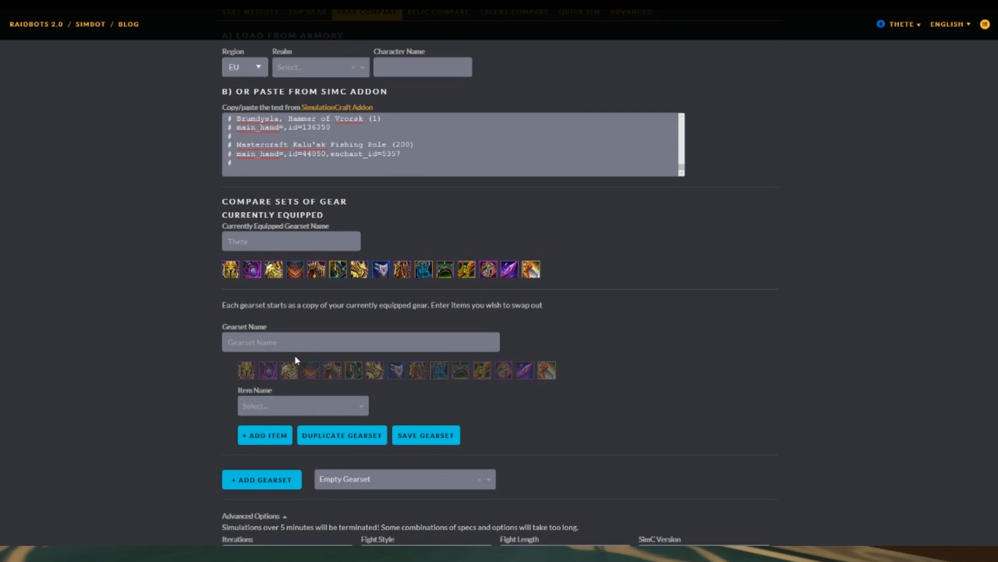
Add Chain of Thrayn as the first swapped item of the new gearset.
left_click(359, 411)
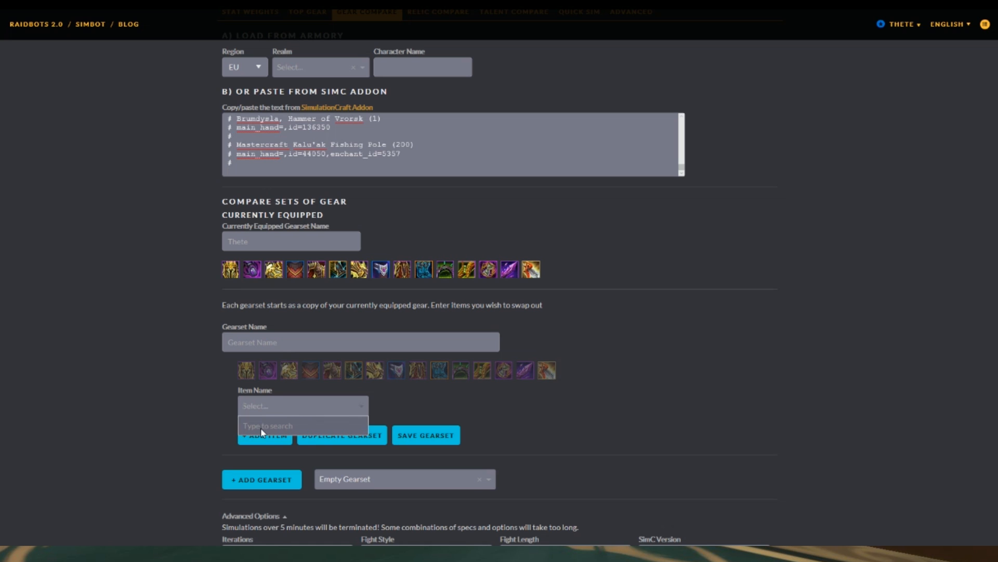
type("chain")
type(" of thrayn")
left_click(261, 425)
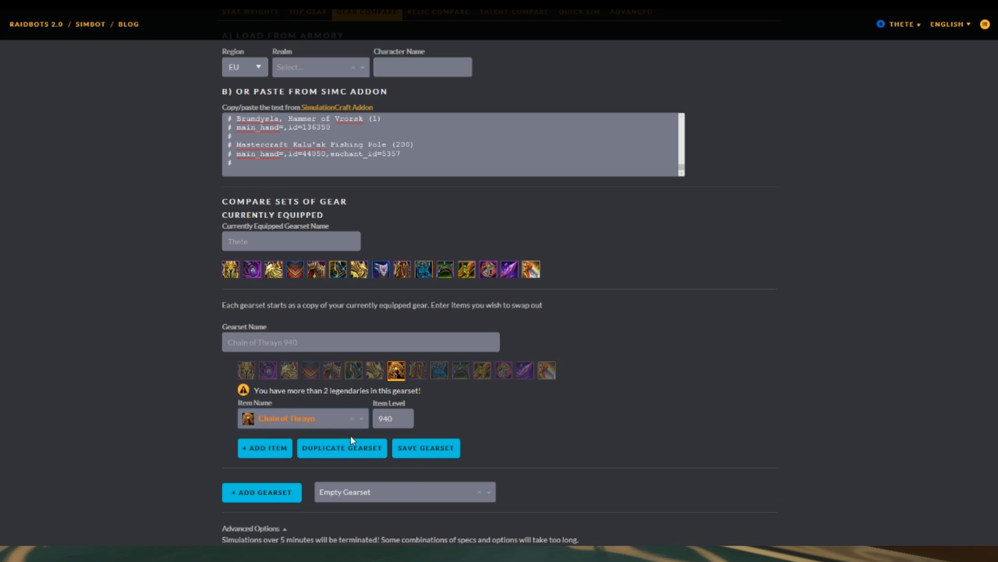
Add Whisper of the Nathrezim to the gearset with the 200 Strength enchant.
left_click(276, 451)
left_click(287, 461)
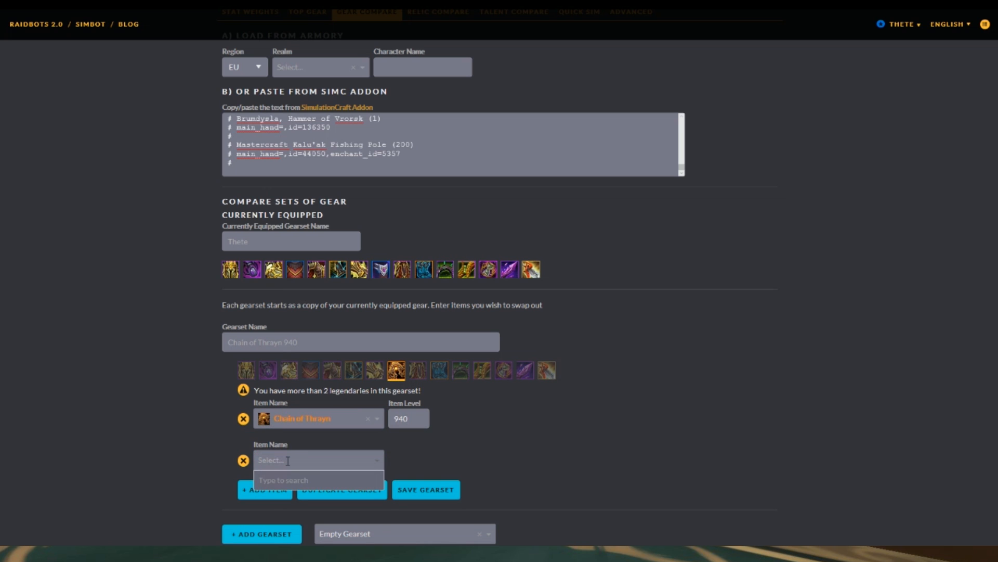
type("whisper of the nathrezim")
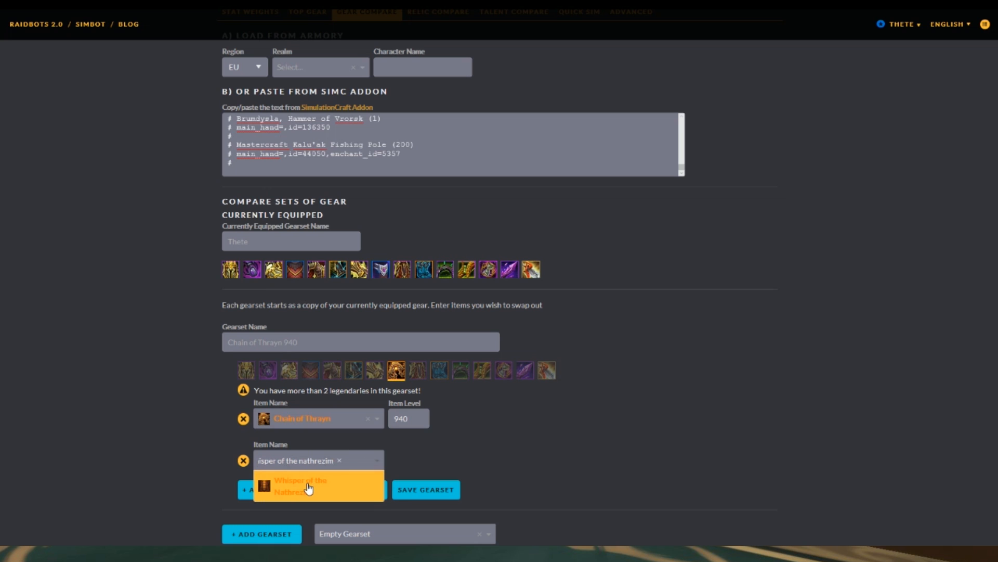
left_click(309, 489)
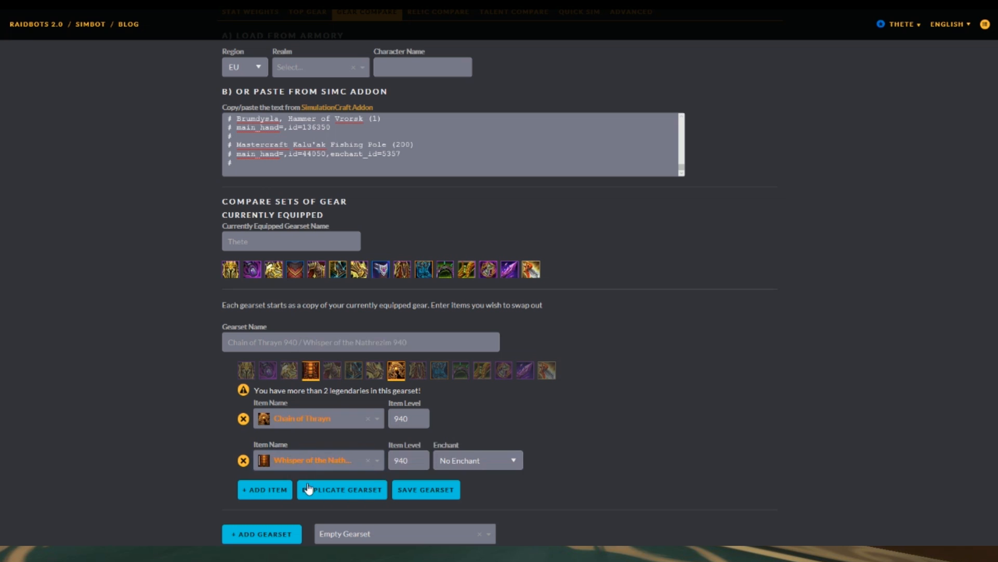
left_click(513, 461)
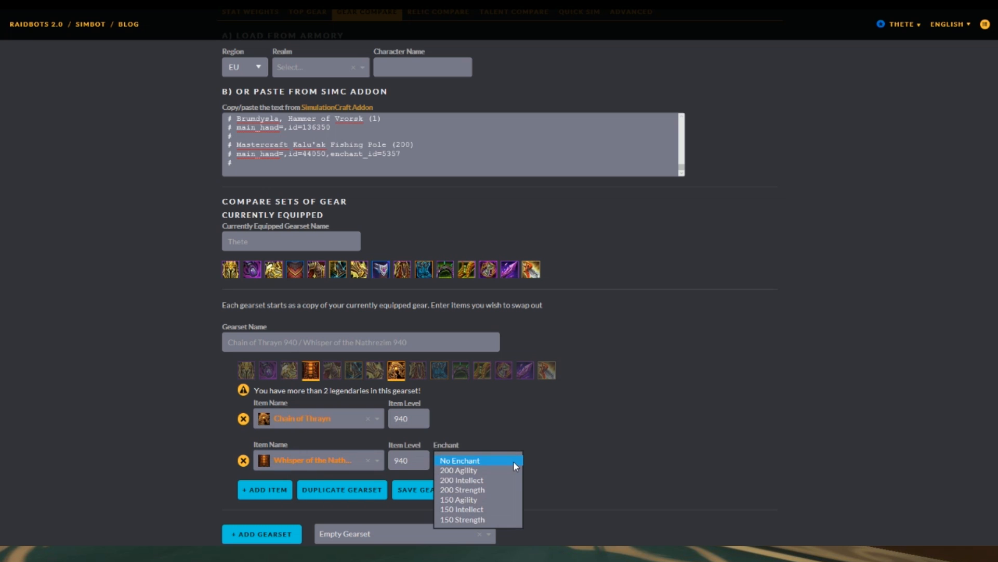
left_click(479, 490)
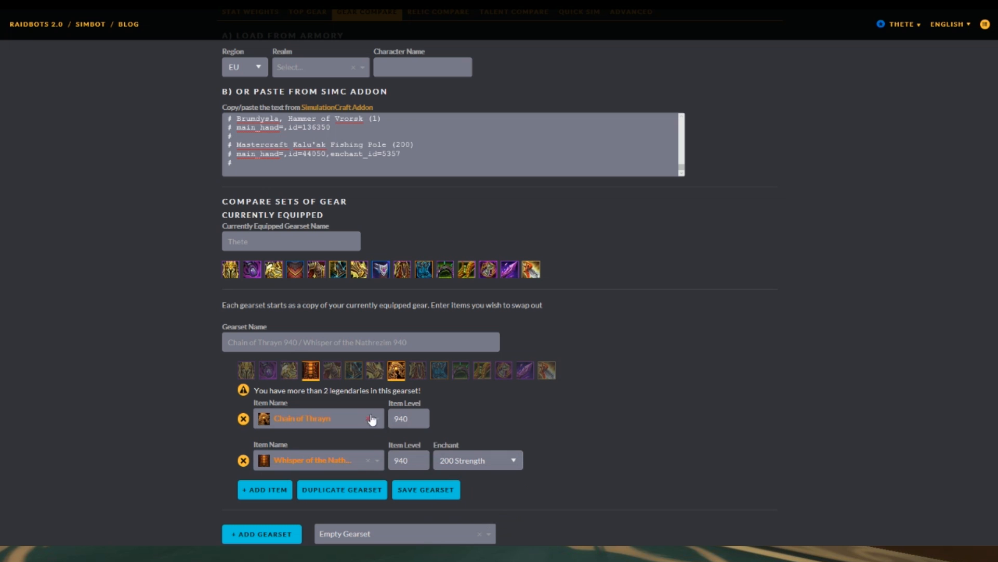
Switch to World of Warcraft, dismiss the SimC export and inspect the character's equipped gear and equipment sets.
scroll(503, 409, "down", 2)
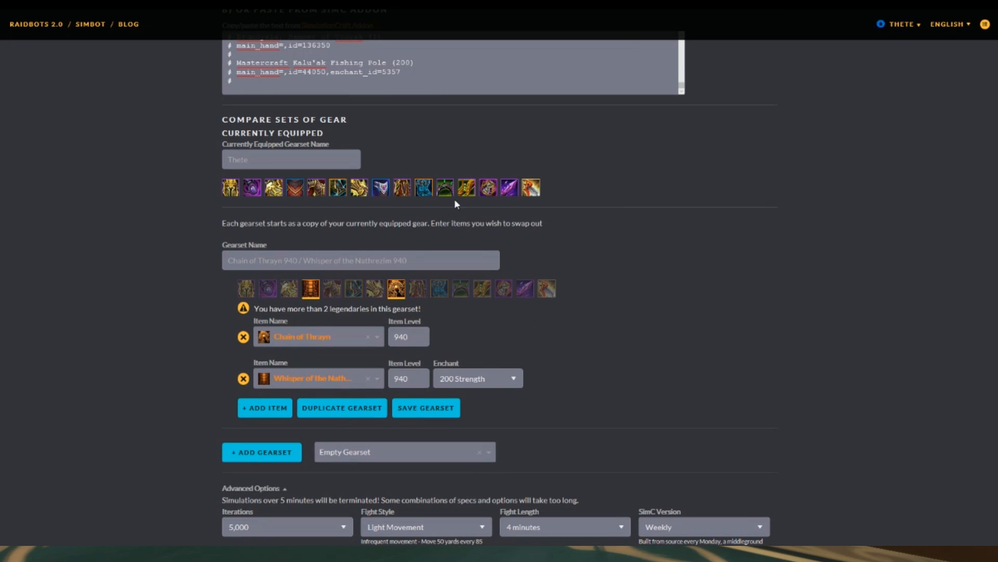
mouse_move(420, 191)
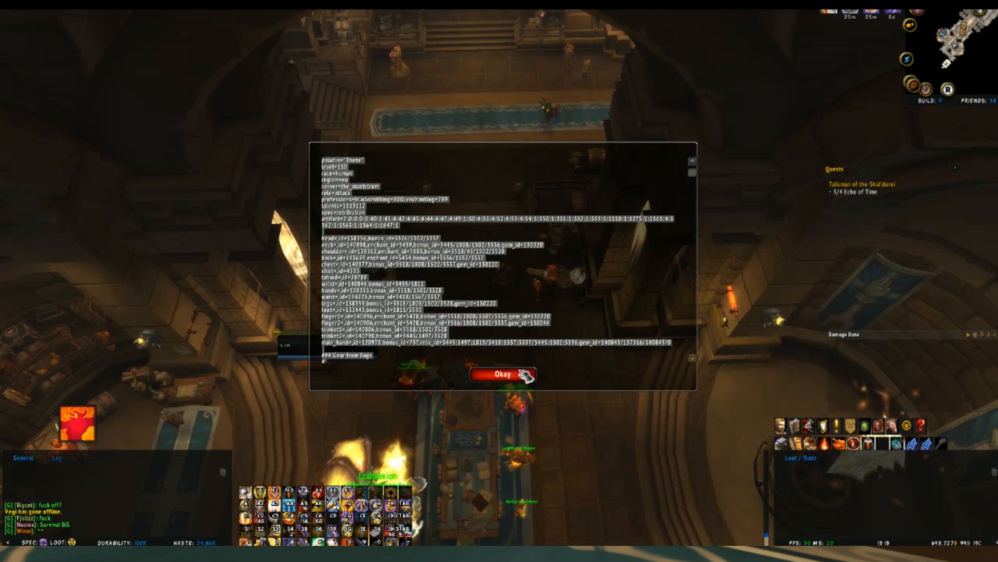
left_click(524, 374)
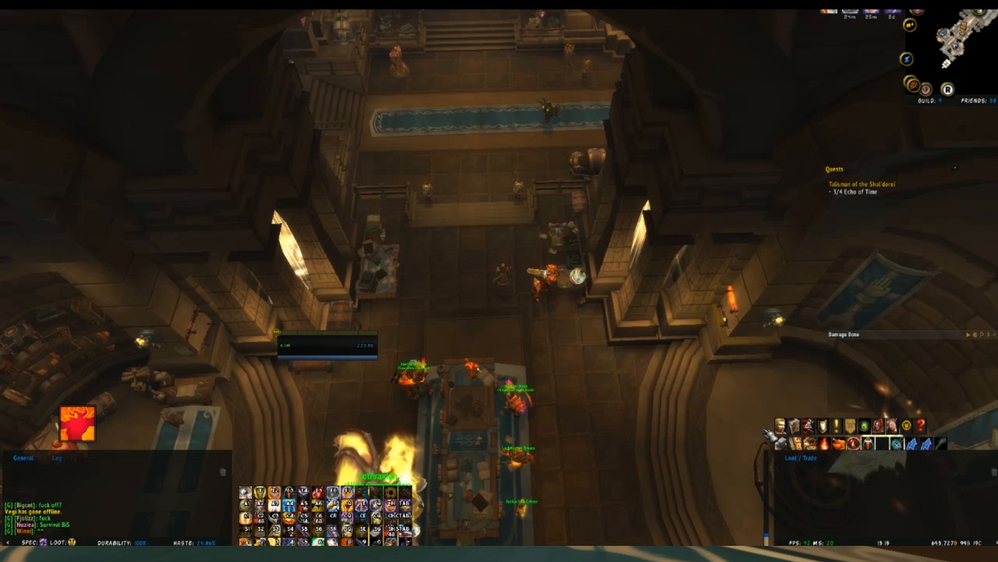
left_click(781, 425)
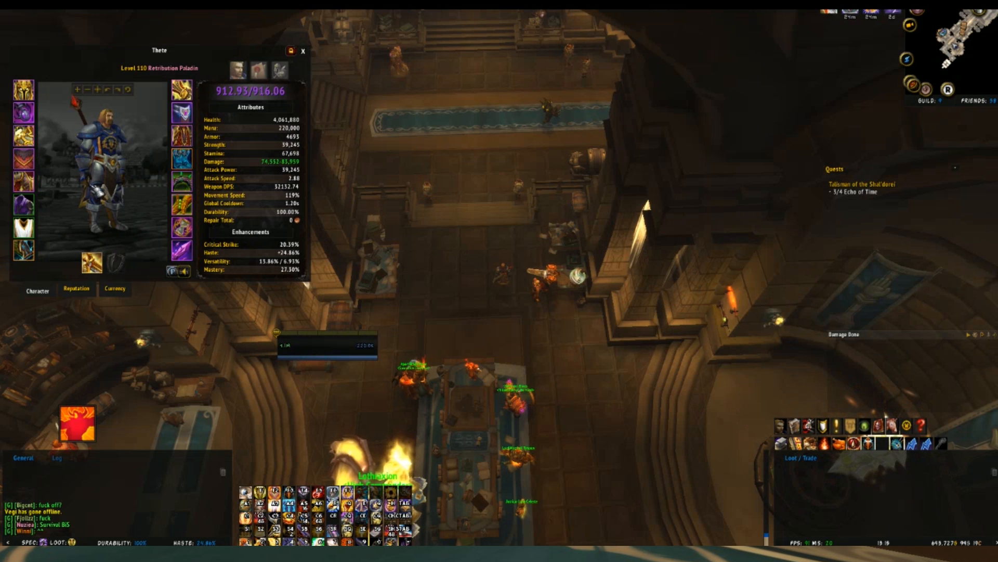
left_click(280, 70)
left_click(193, 159)
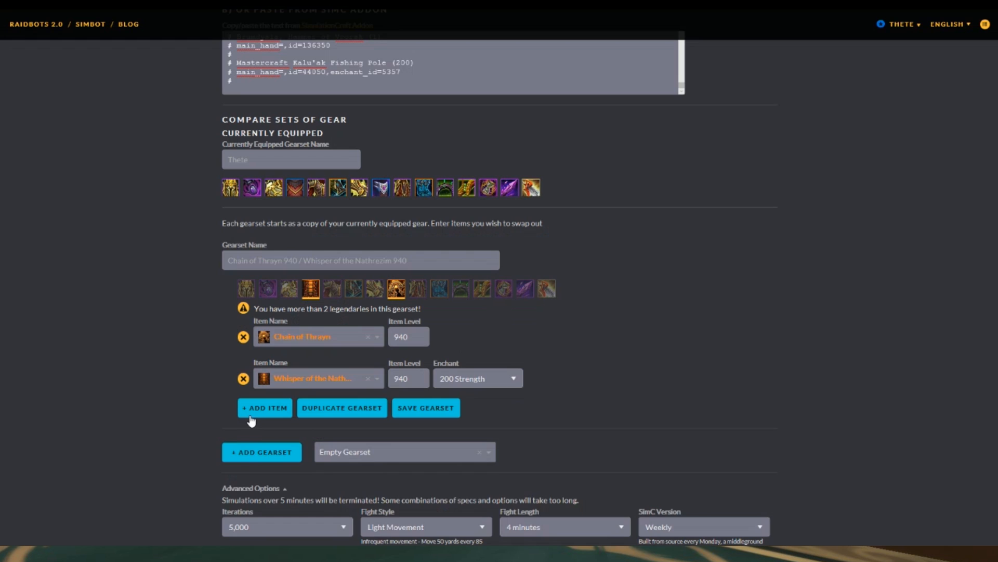
Back in Raidbots, add Rockbound Sabatons to the gearset at item level 915.
left_click(250, 416)
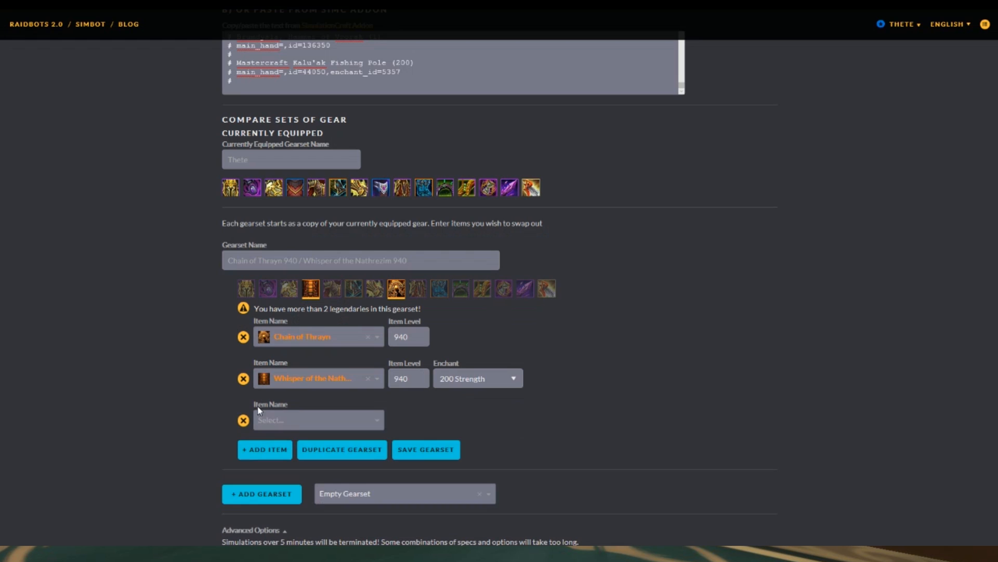
left_click(286, 420)
type("rockbound")
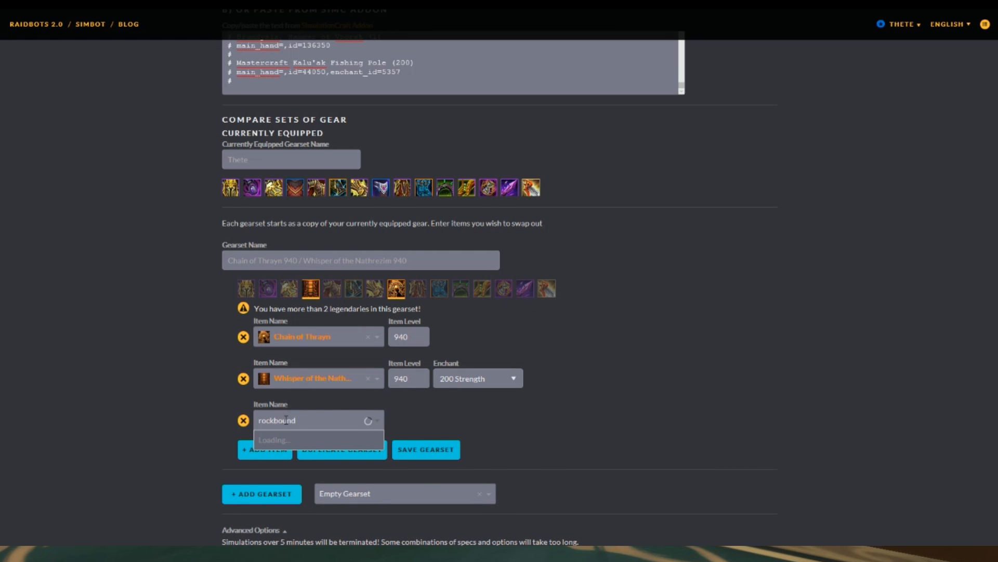
scroll(286, 421, "down", 2)
type("sabatons")
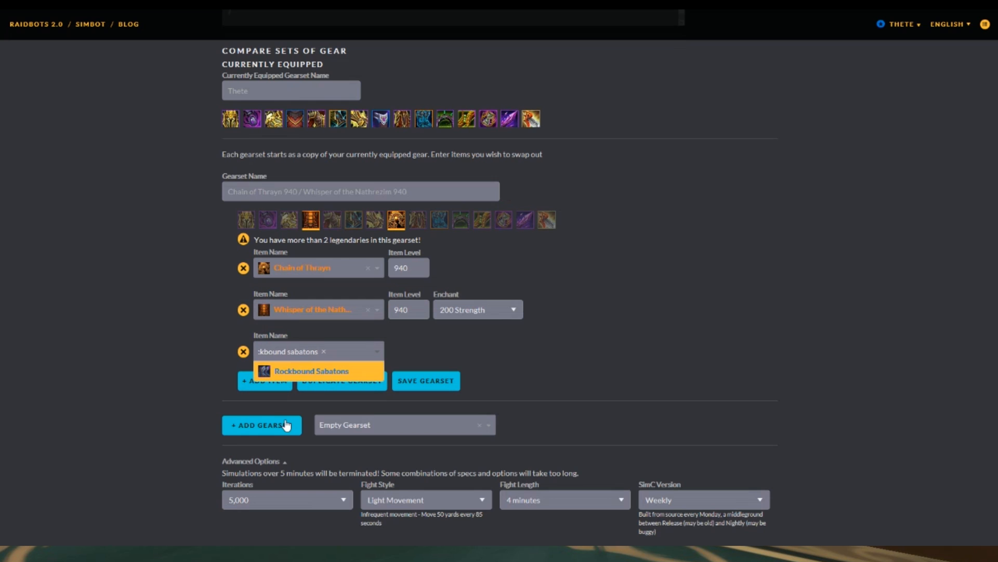
left_click(304, 372)
left_click_drag(419, 351, 383, 356)
type("915")
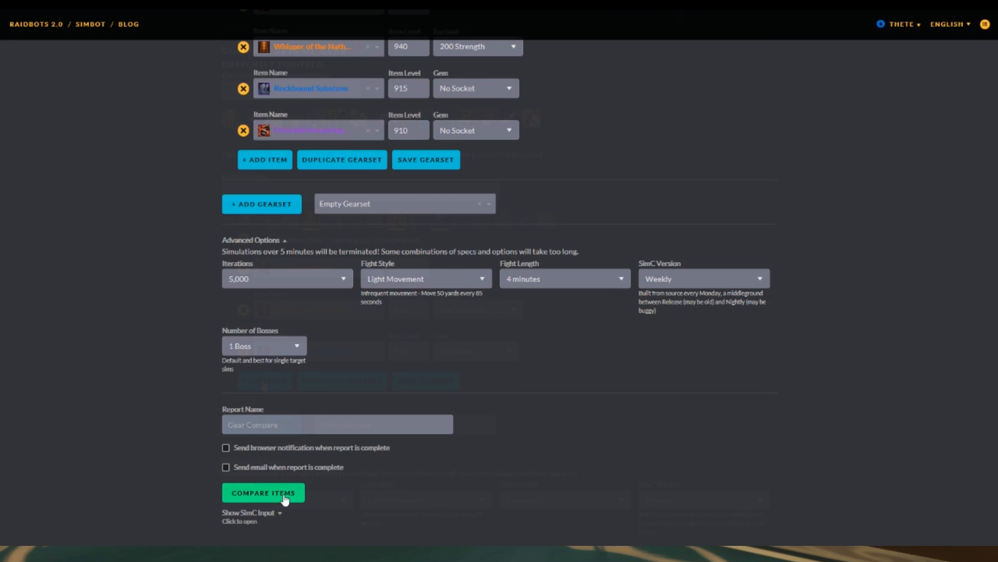
Run the item comparison with the existing advanced options and review the resulting DPS report.
left_click(285, 498)
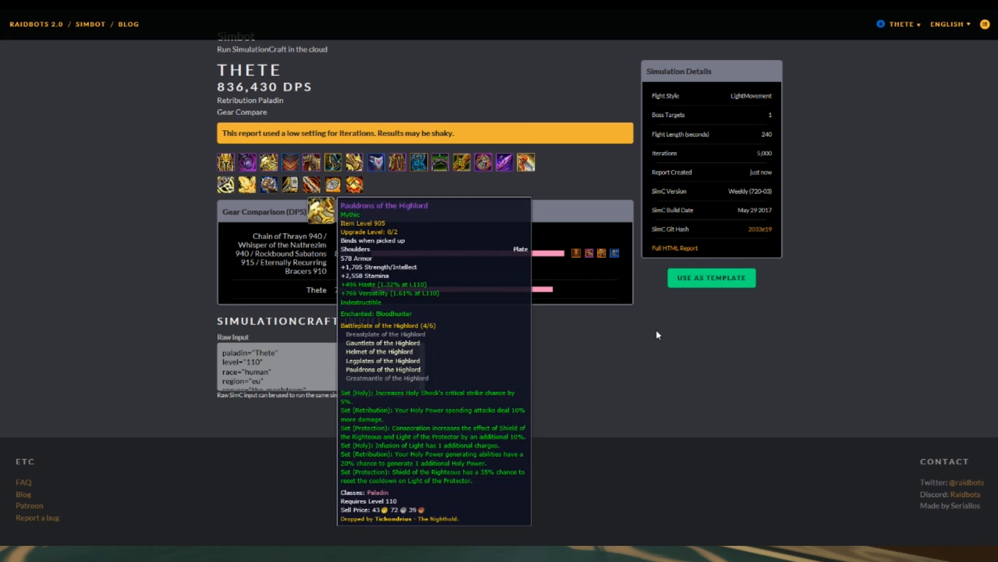
scroll(638, 336, "up", 1)
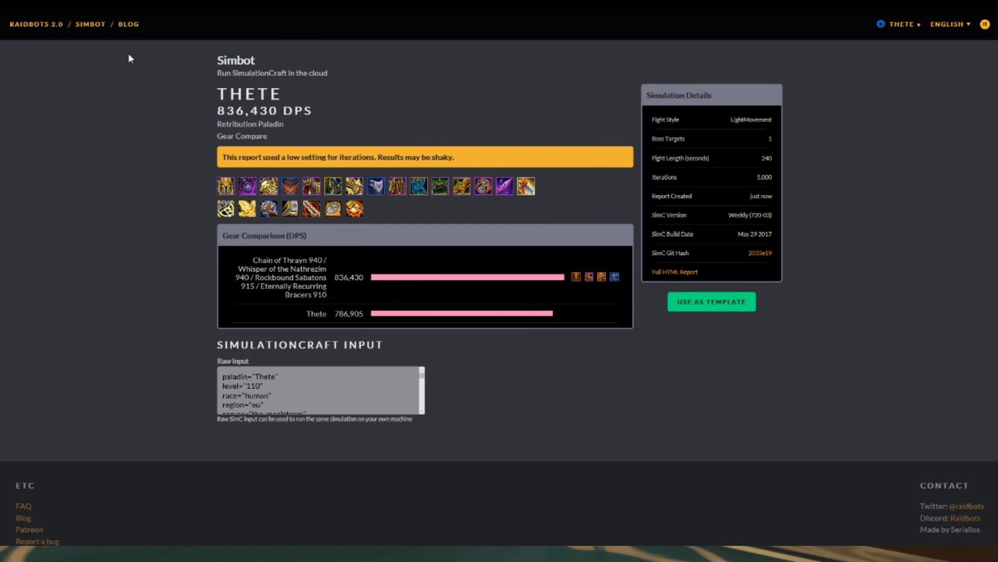
Open Relic Compare in Simbot with the character's SimC data loaded and check the Relic 1 choice.
left_click(88, 24)
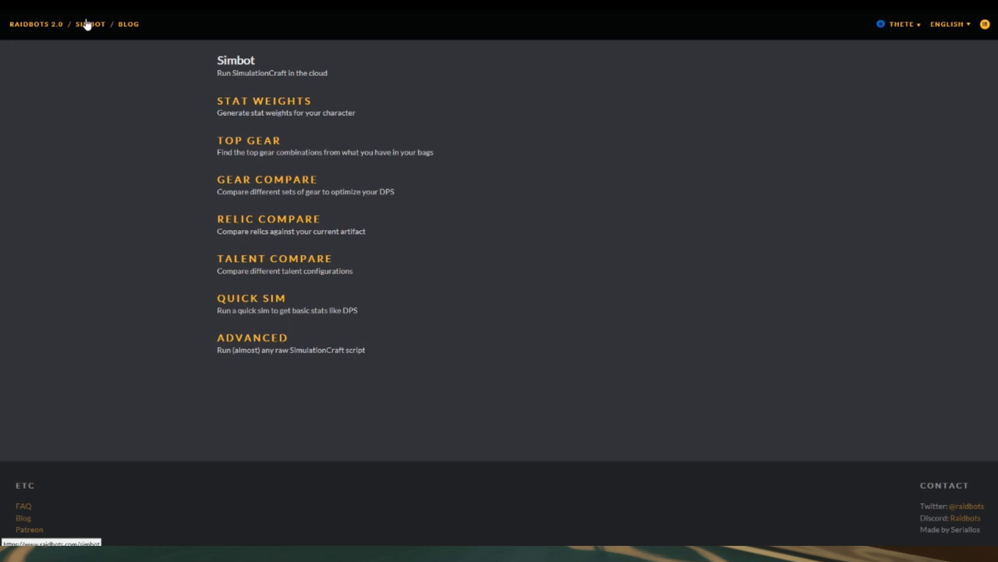
left_click(250, 222)
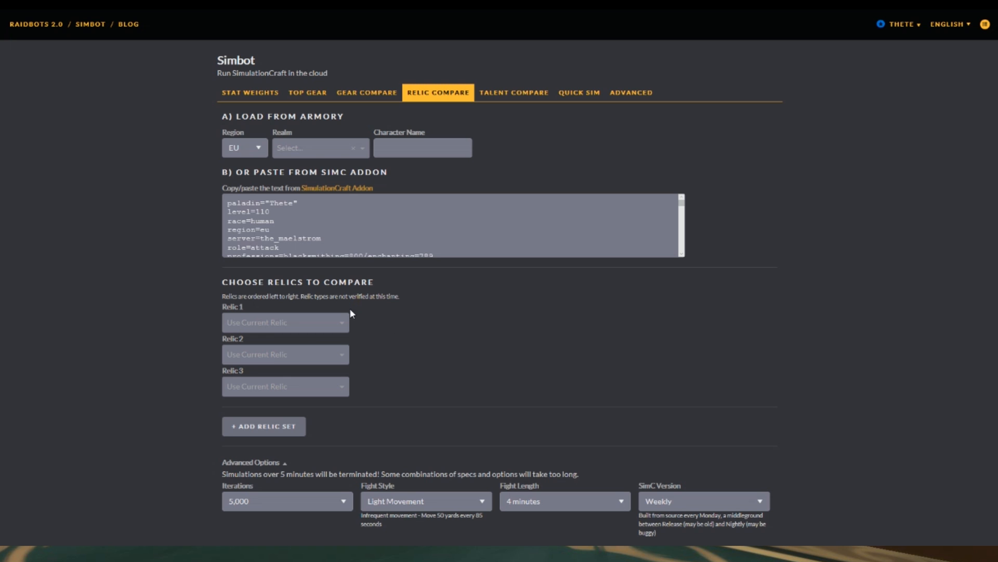
left_click(344, 325)
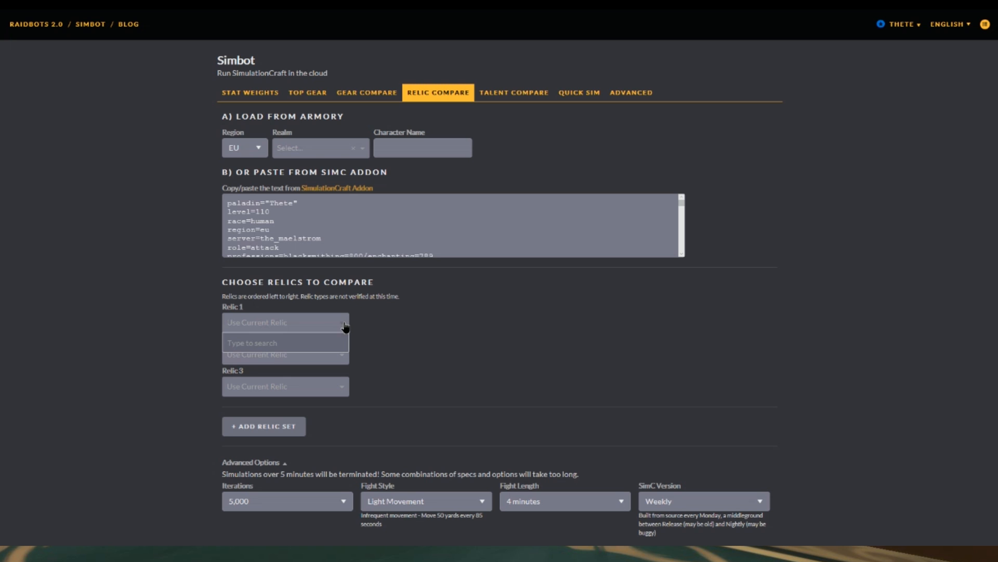
left_click(344, 324)
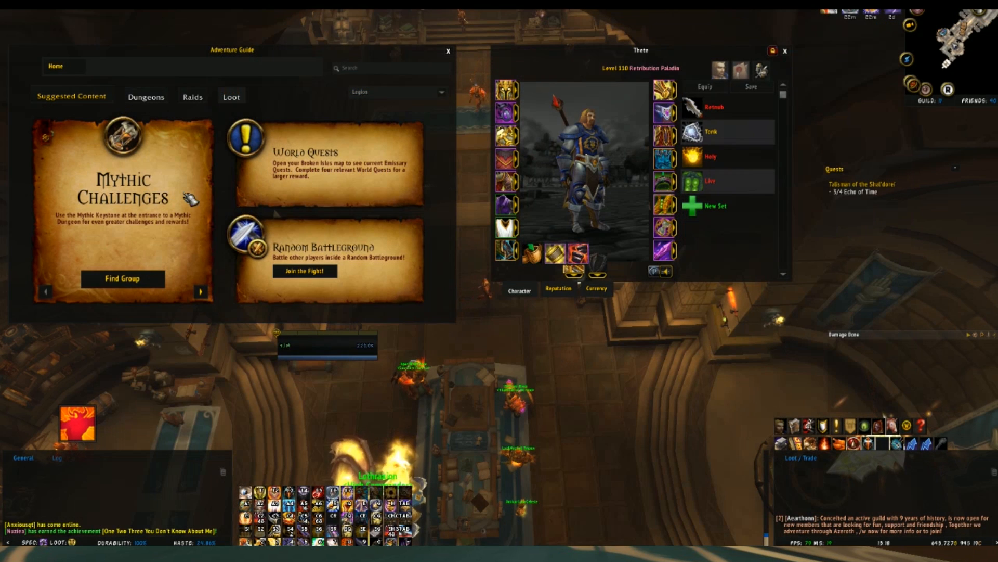
In World of Warcraft's Adventure Guide, show The Nighthold's Mythic loot and examine the available artifact relics, including Exothermic Core and Flickering Timespark.
left_click(194, 97)
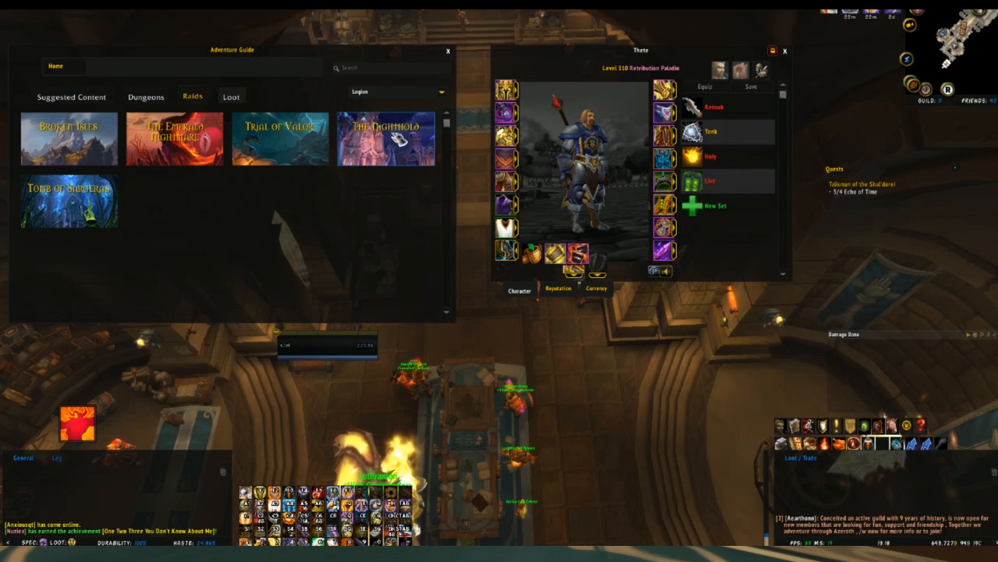
left_click(405, 148)
left_click(468, 147)
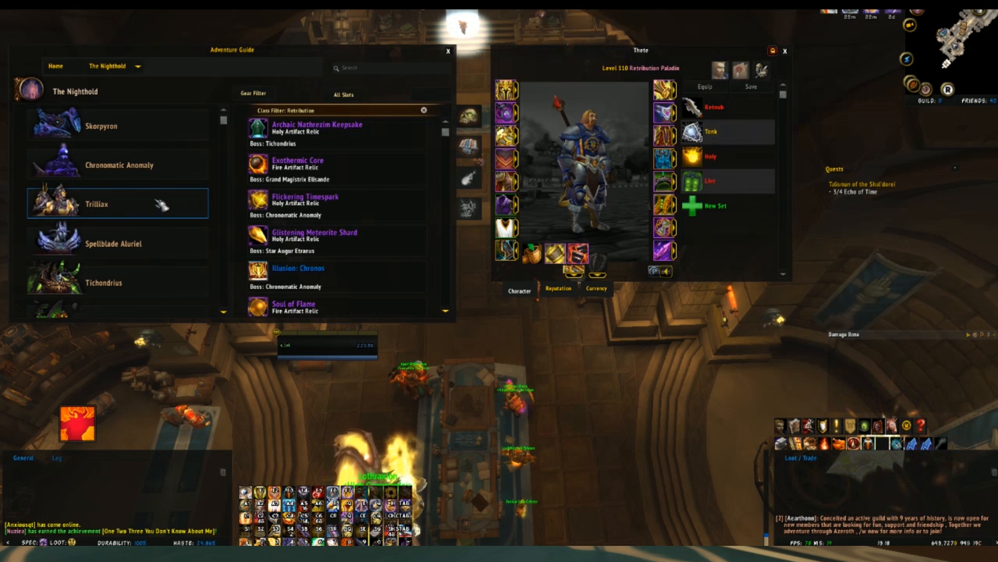
mouse_move(333, 207)
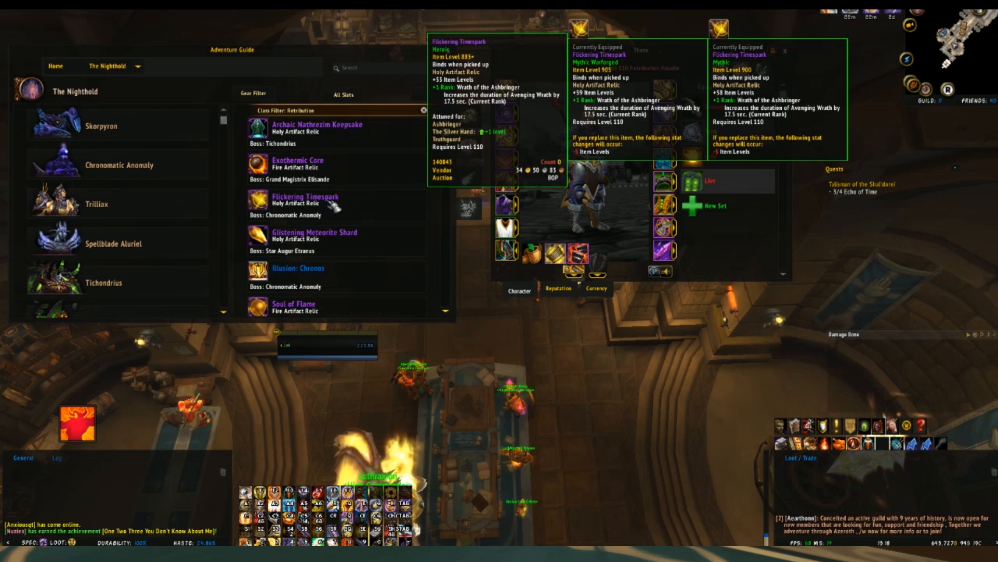
left_click(432, 96)
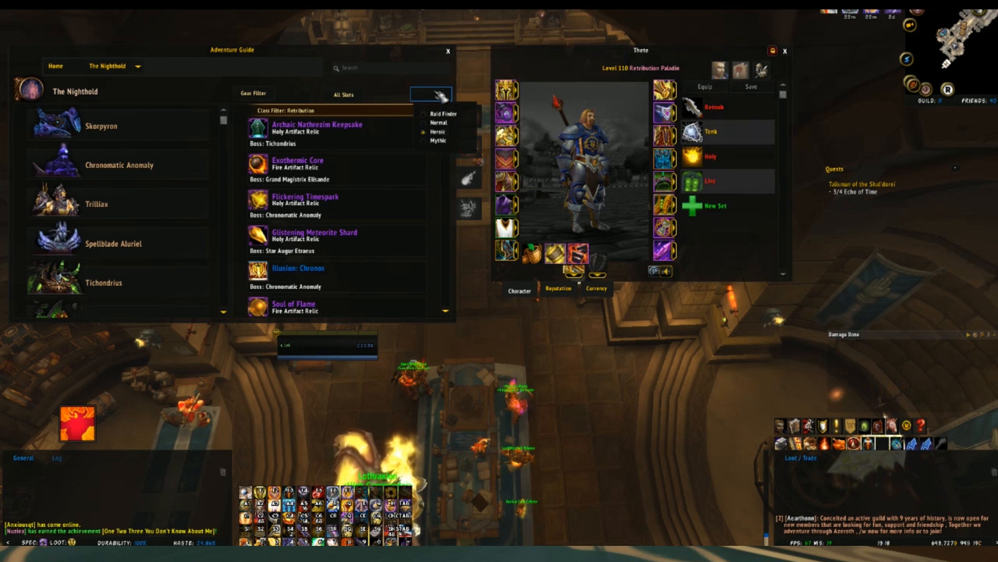
left_click(445, 143)
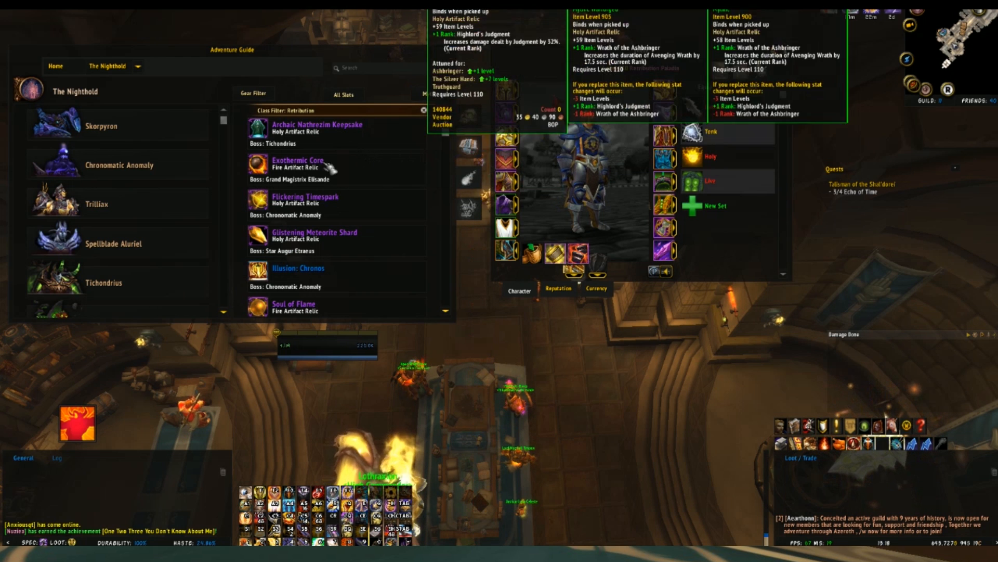
mouse_move(318, 208)
mouse_move(327, 237)
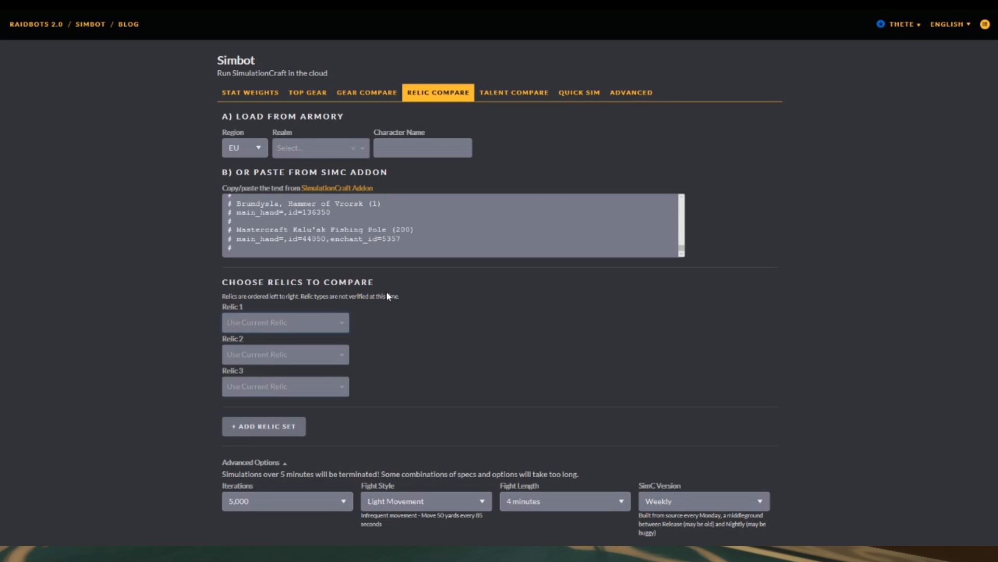
Back in Raidbots, set Relic 1 to Glistening Meteorite Shard at item level 910.
left_click(300, 324)
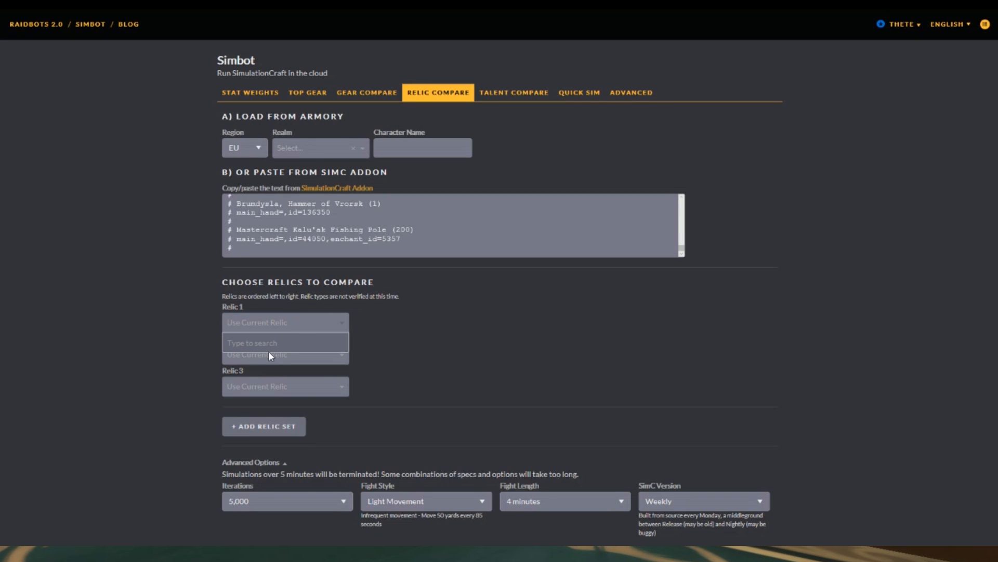
type("glistening")
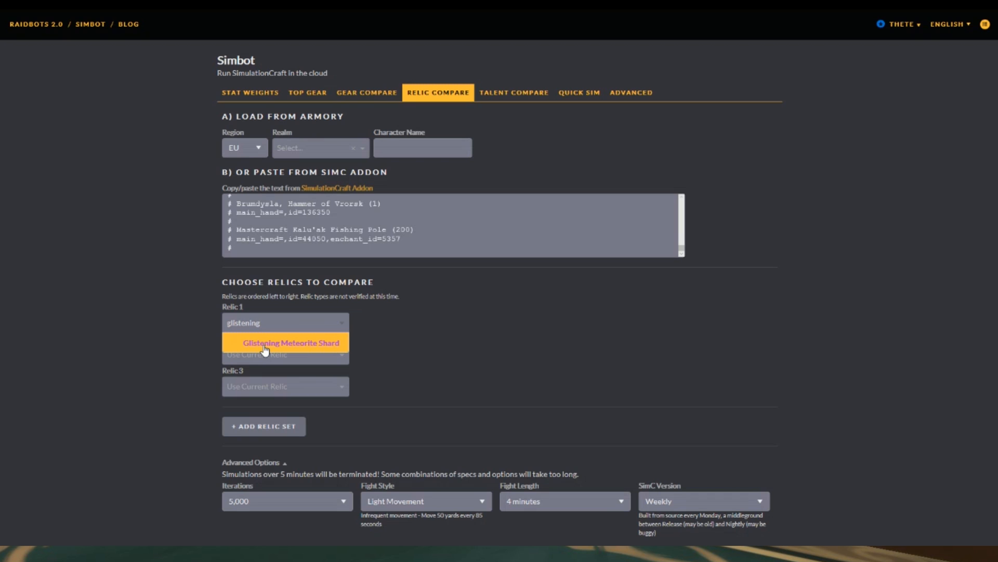
left_click(320, 341)
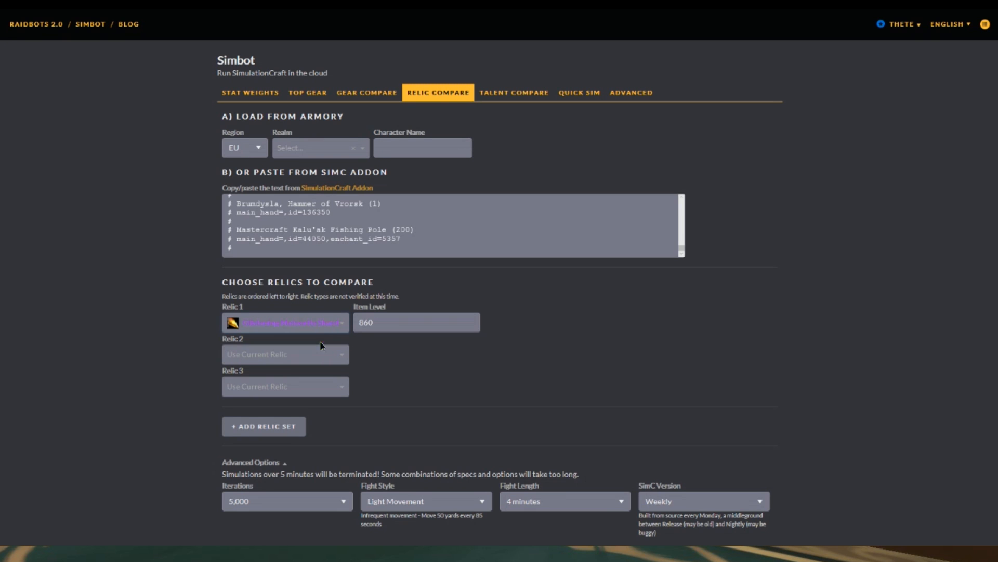
left_click_drag(398, 328, 337, 326)
type("910")
left_click(395, 362)
Run the relic comparison with the existing advanced options and review the DPS report.
scroll(415, 398, "down", 5)
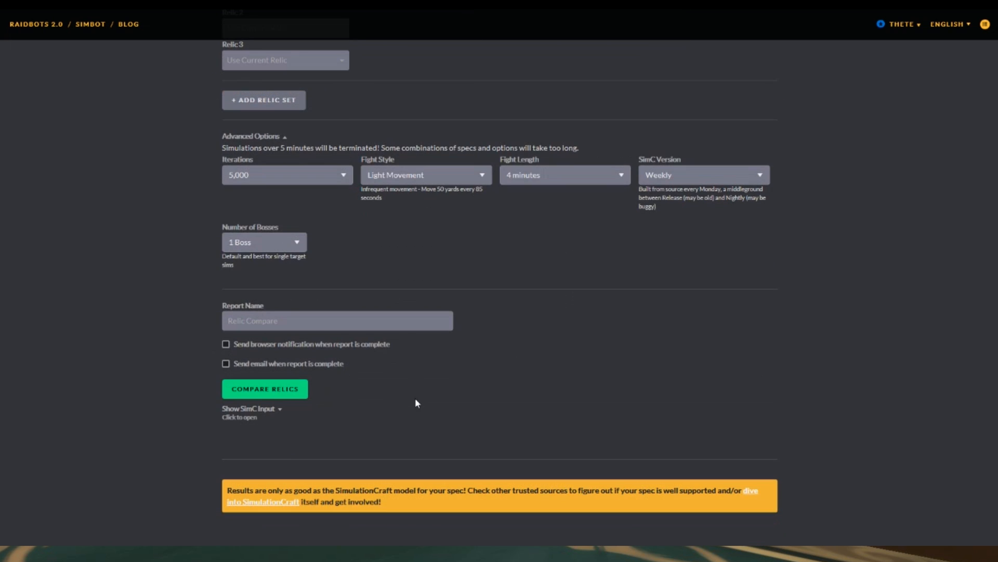
scroll(415, 403, "up", 5)
scroll(415, 403, "down", 4)
left_click(267, 471)
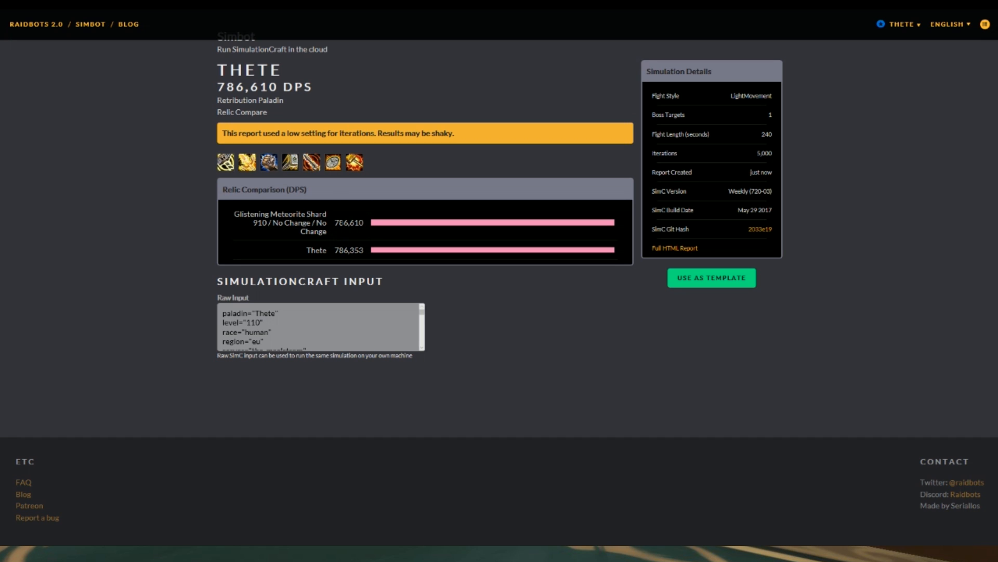
scroll(357, 229, "up", 1)
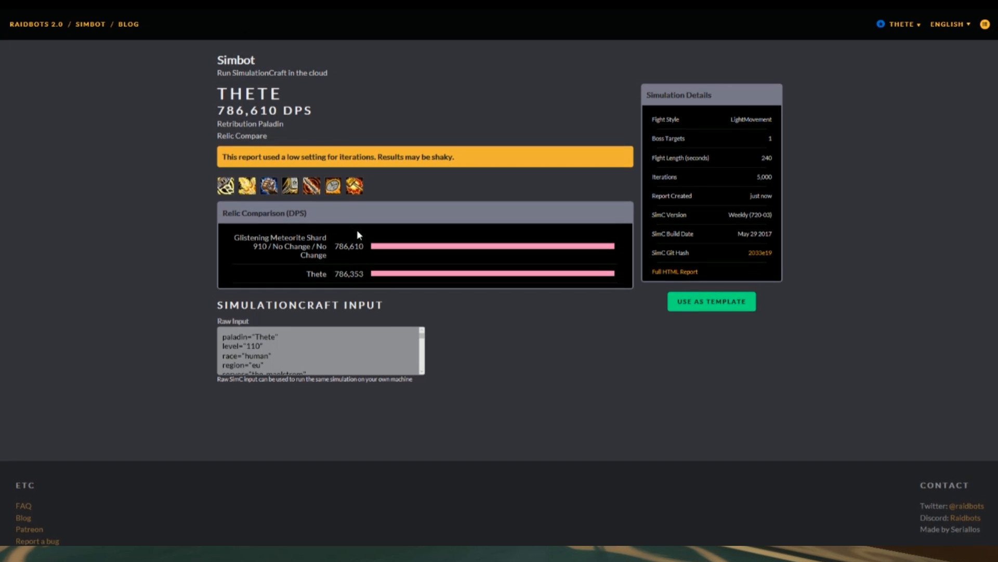
Reopen Relic Compare from Simbot and set the simulation to 10,000 iterations with the Beastlord fight style.
left_click(91, 25)
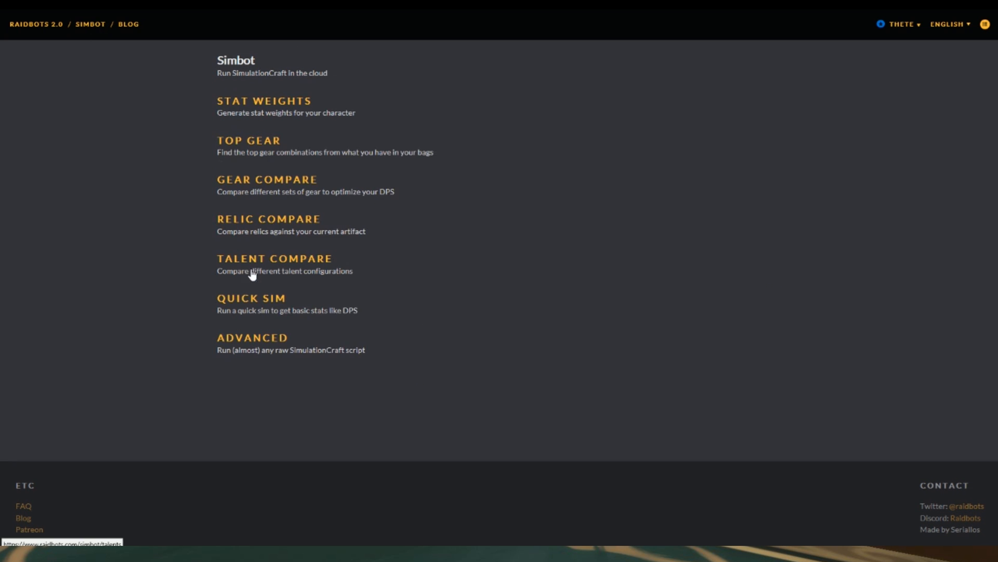
left_click(264, 220)
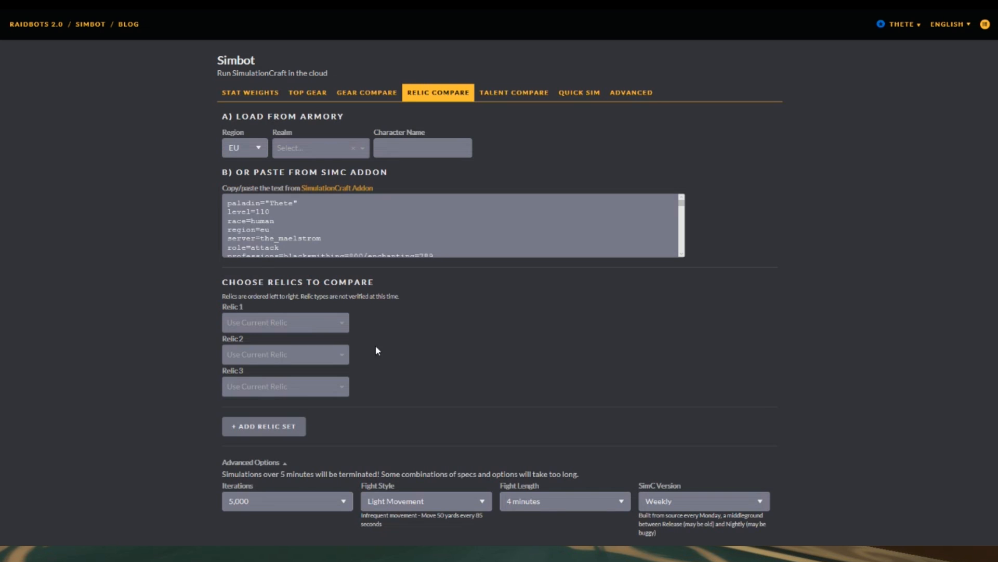
scroll(385, 358, "down", 6)
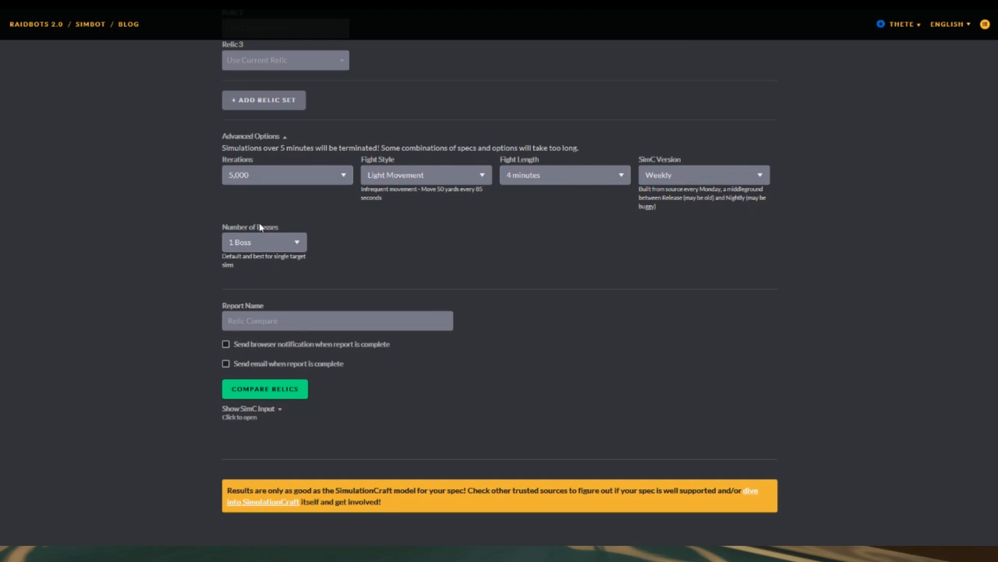
left_click(343, 174)
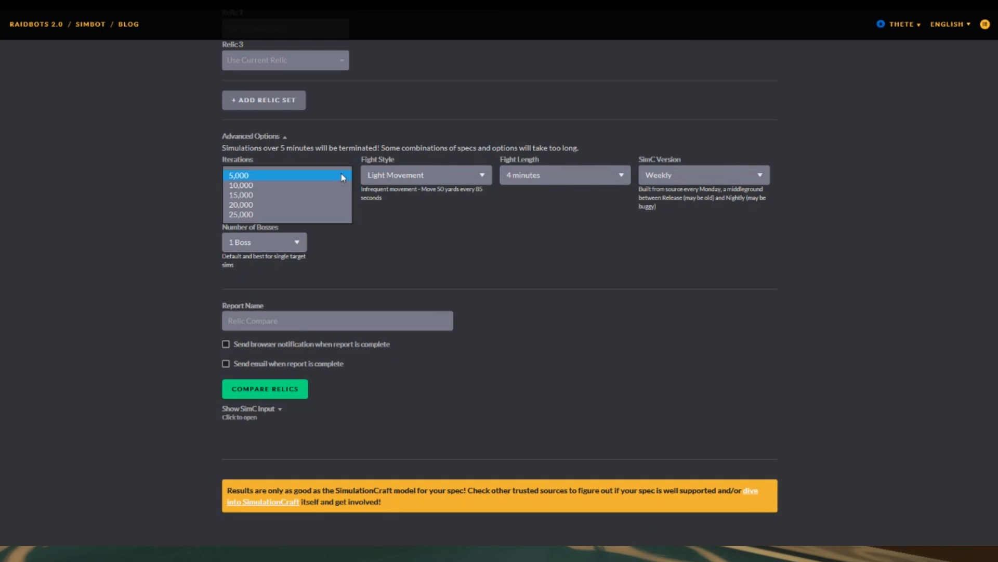
left_click(287, 191)
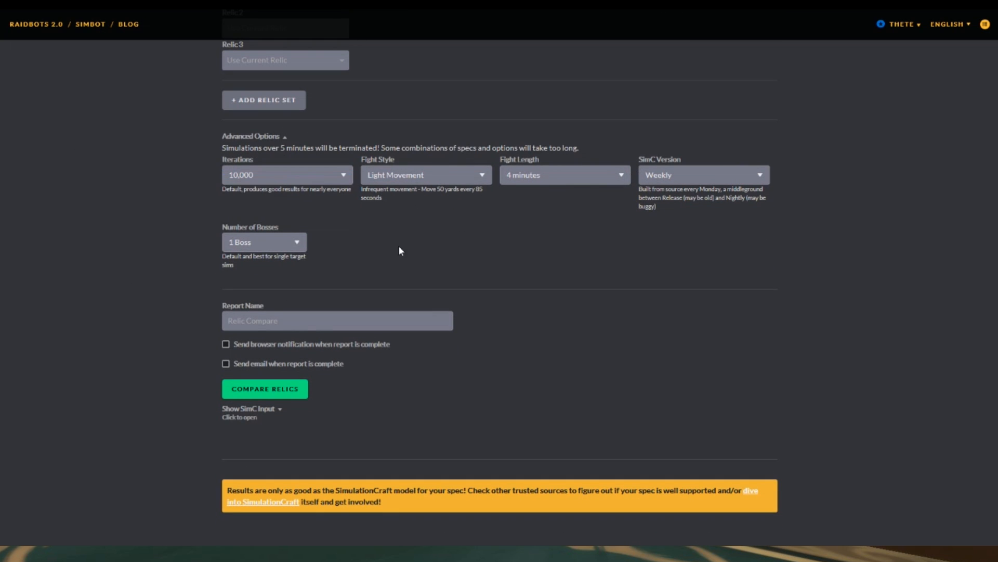
scroll(398, 245, "up", 6)
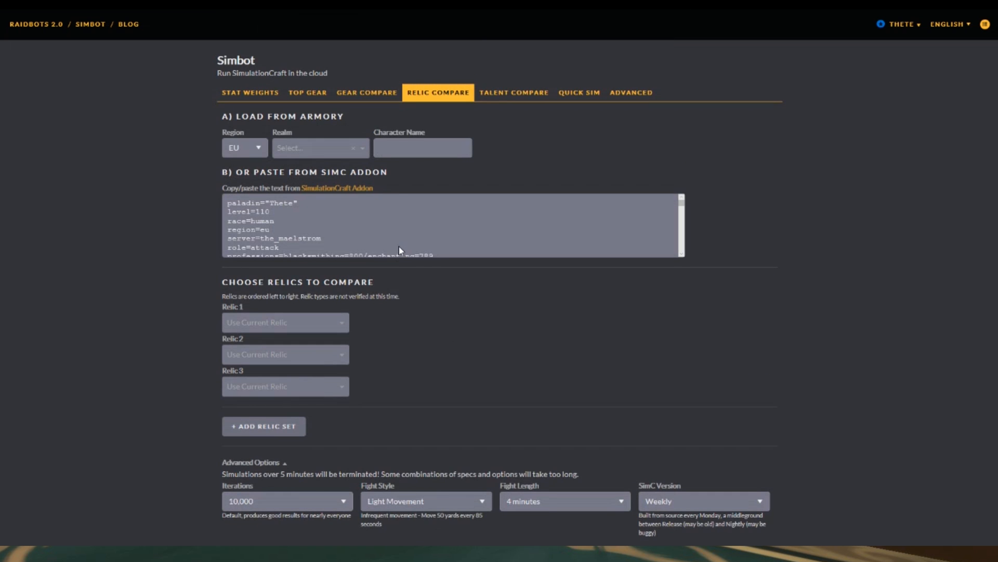
scroll(420, 274, "down", 3)
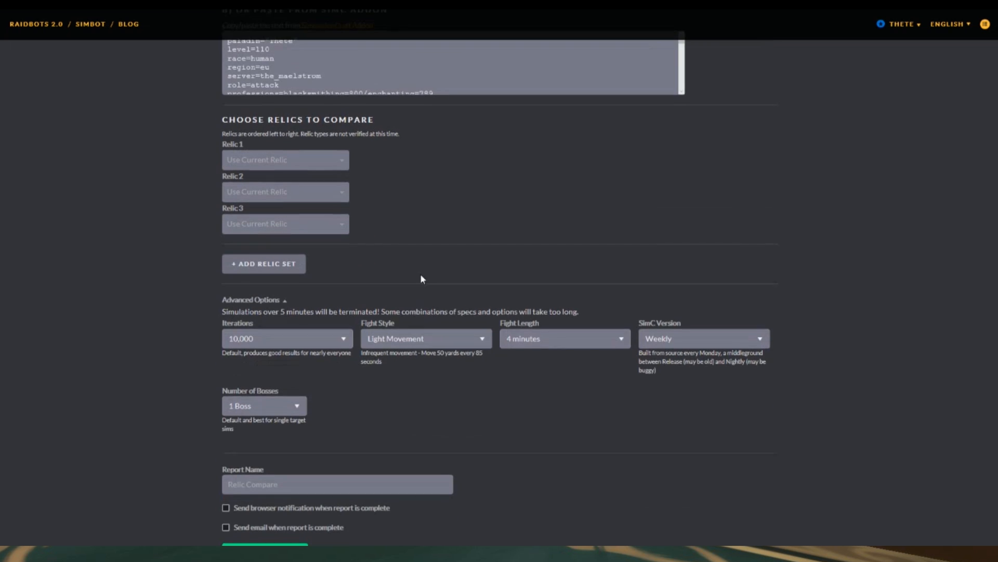
left_click(483, 341)
left_click(427, 390)
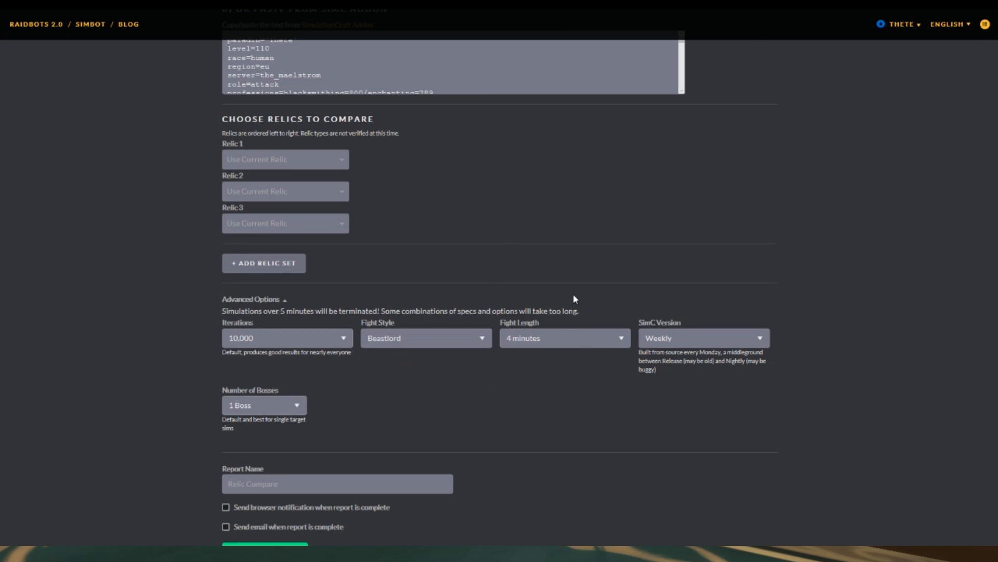
scroll(416, 270, "up", 3)
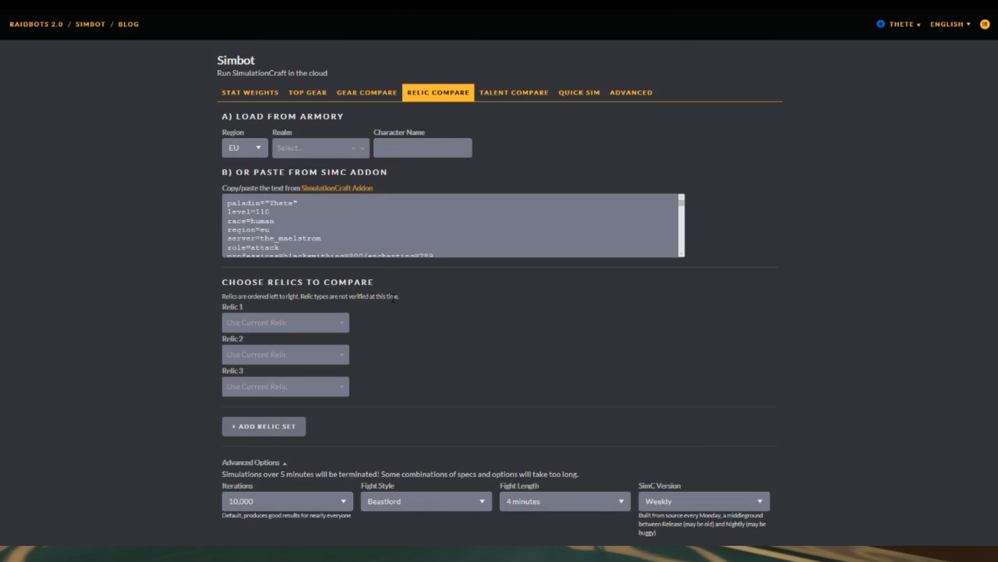
Choose Glistening Meteorite Shard as Relic 1 again and set its item level to 910.
left_click(343, 322)
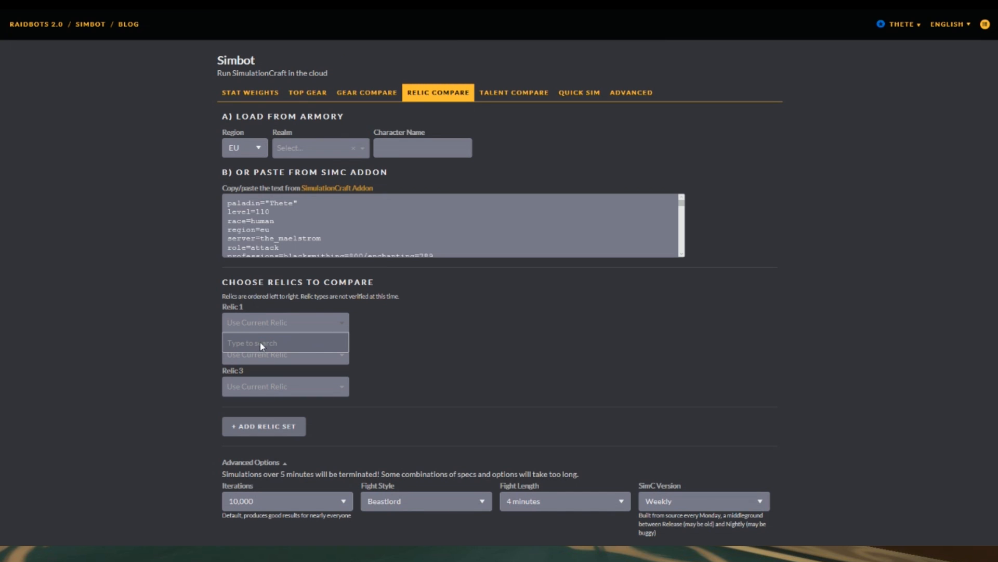
type("gll")
type("stening")
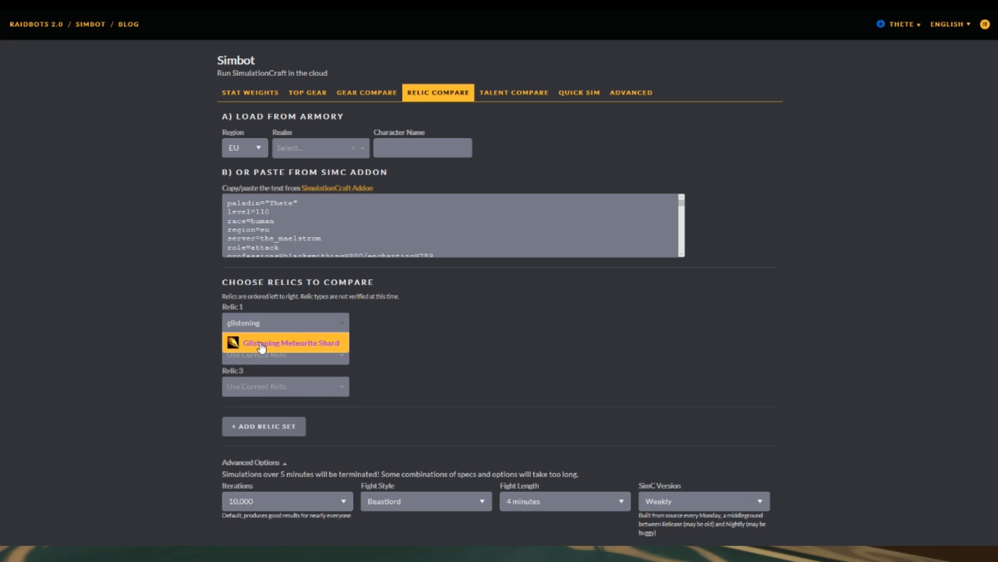
left_click(260, 344)
key("Tab")
type("9")
left_click(351, 351)
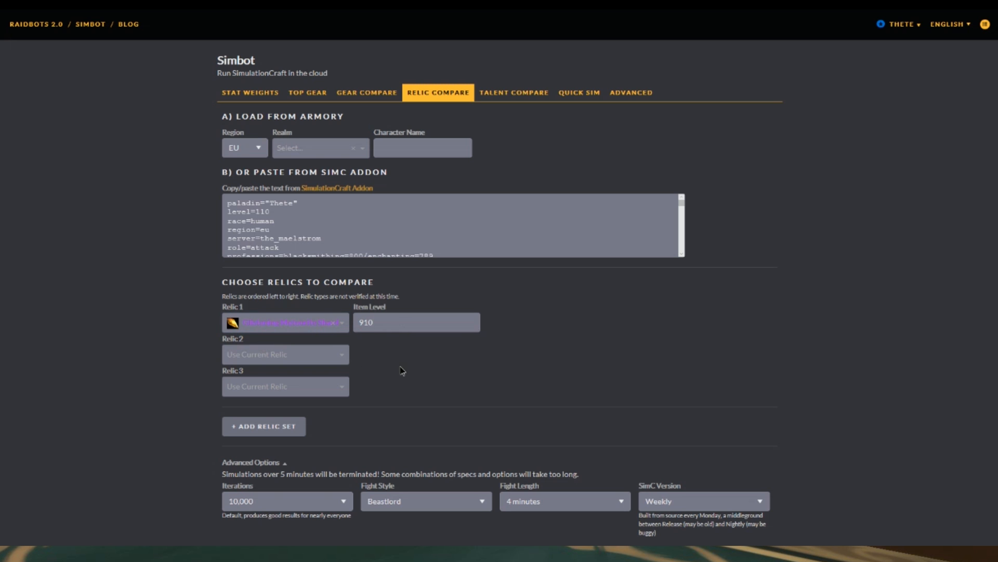
Run the relic comparison for the Beastlord fight style.
scroll(186, 359, "down", 1)
scroll(186, 360, "down", 3)
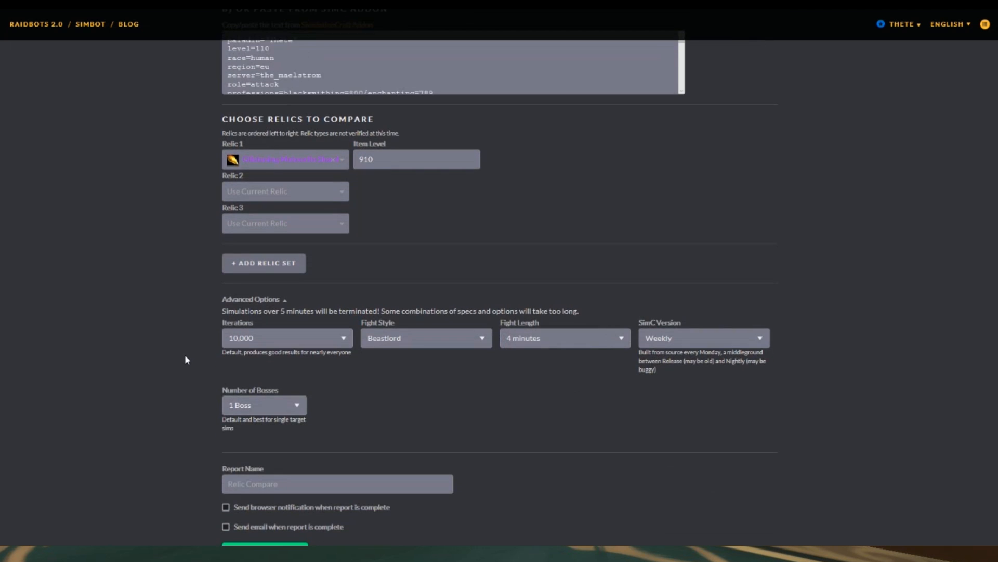
scroll(187, 360, "down", 3)
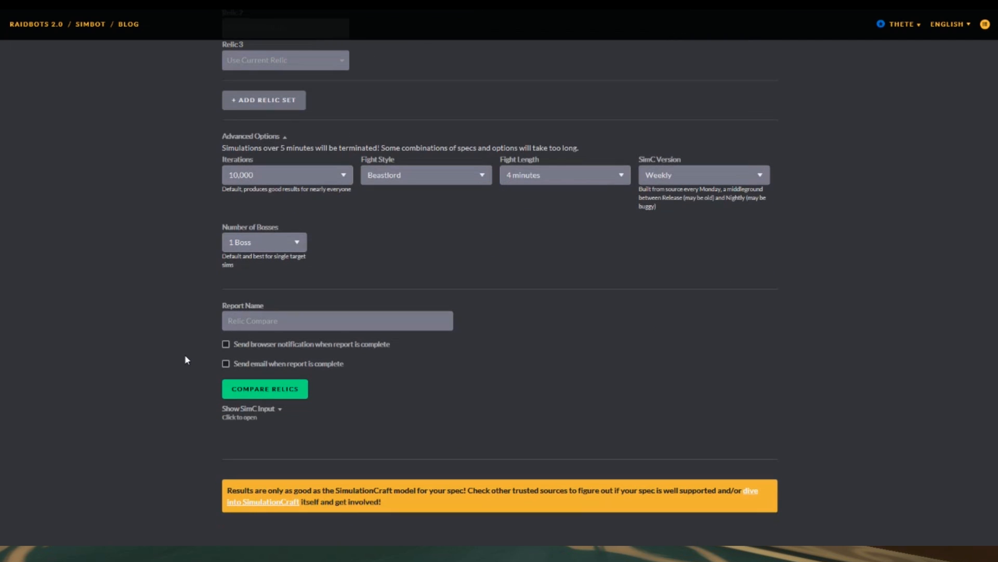
left_click(265, 391)
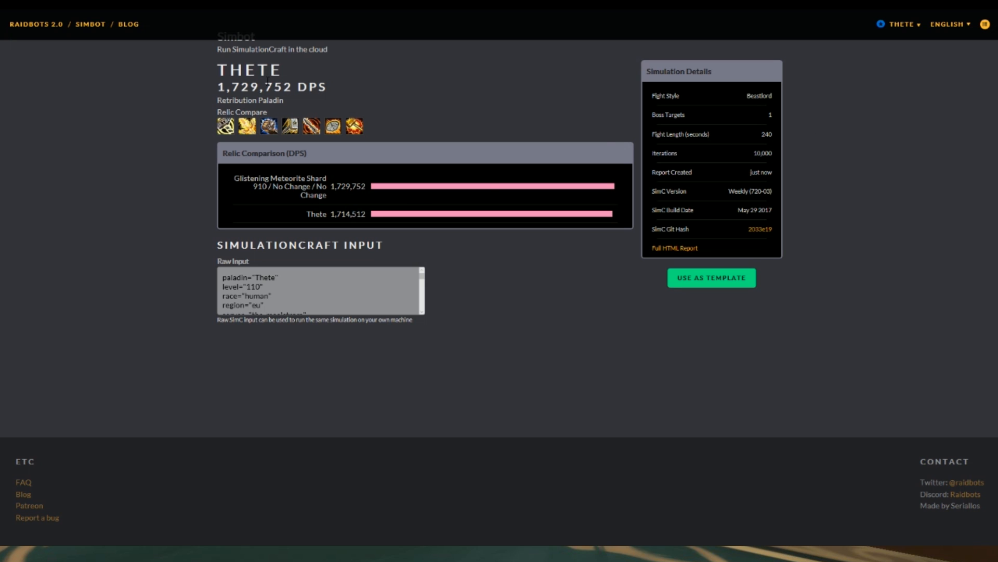
Open Talent Compare in Simbot and bring up the talent choices to compare.
left_click(98, 27)
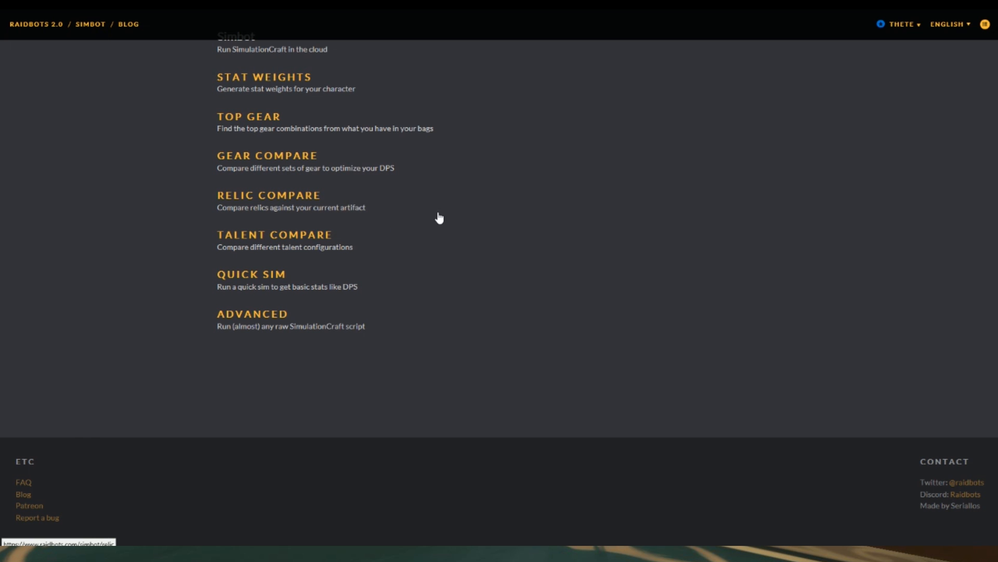
left_click(280, 244)
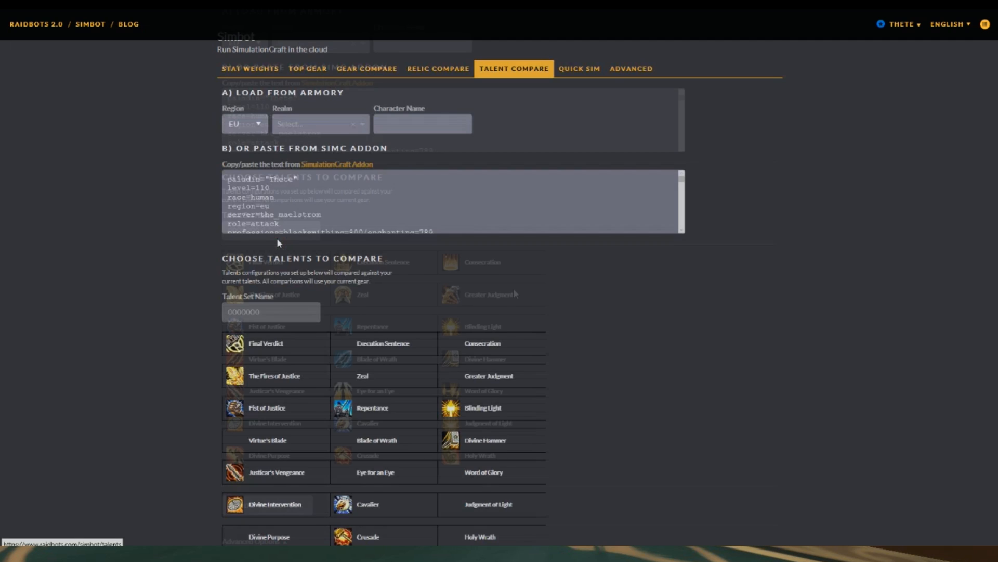
scroll(513, 288, "down", 3)
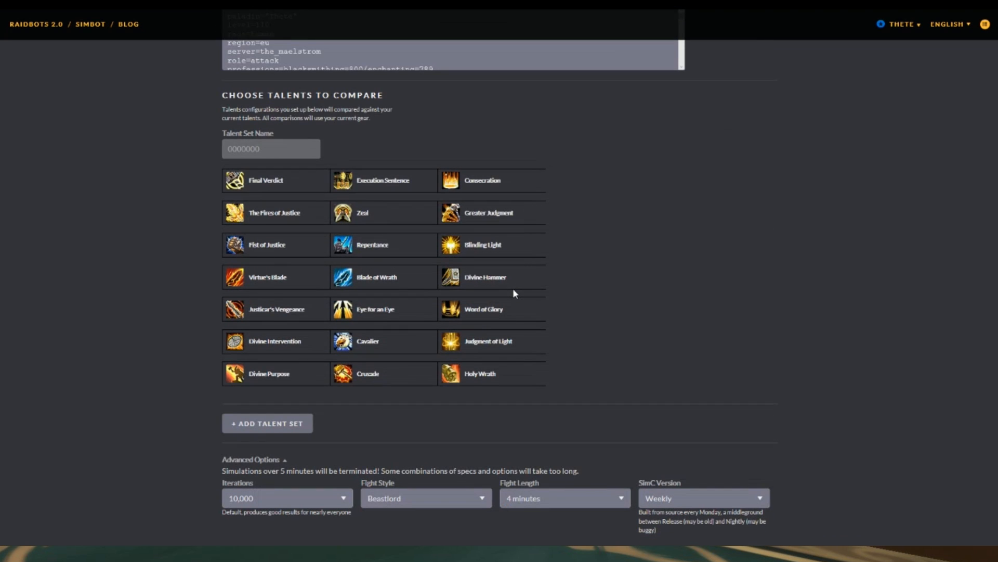
Select Final Verdict in the first talent row and look over the Talent Compare page.
left_click(240, 185)
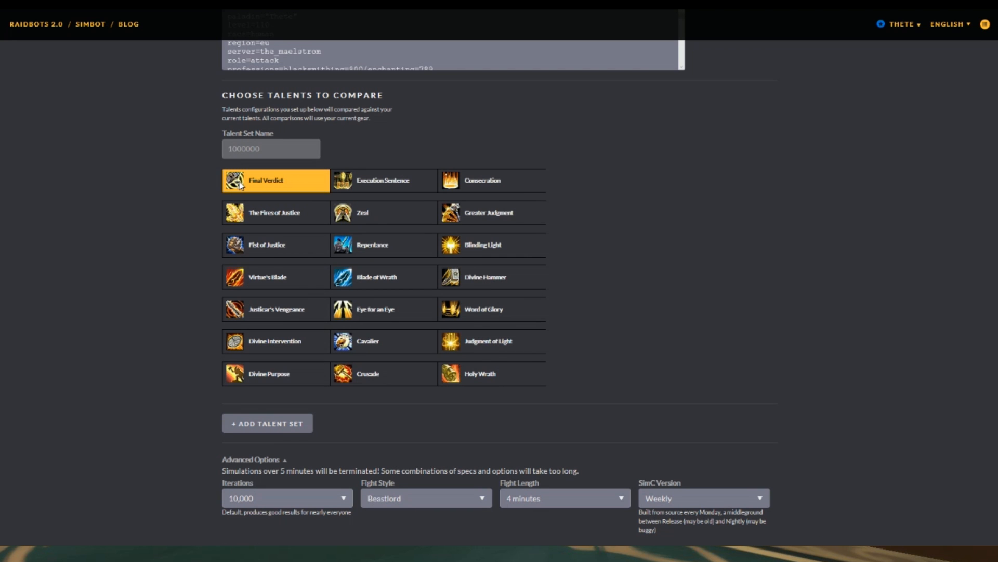
scroll(240, 185, "up", 3)
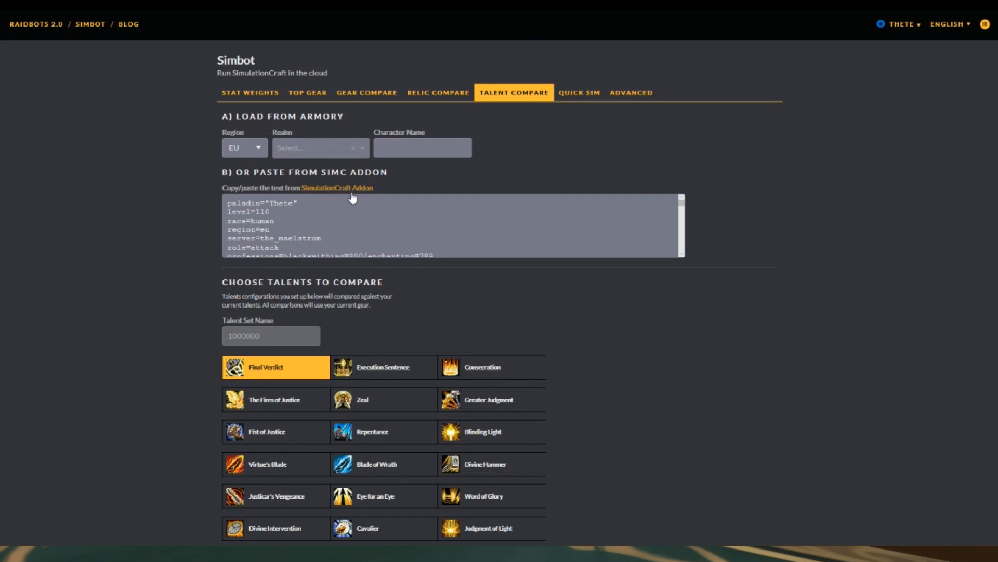
scroll(352, 305, "down", 8)
scroll(353, 303, "down", 1)
scroll(353, 301, "up", 10)
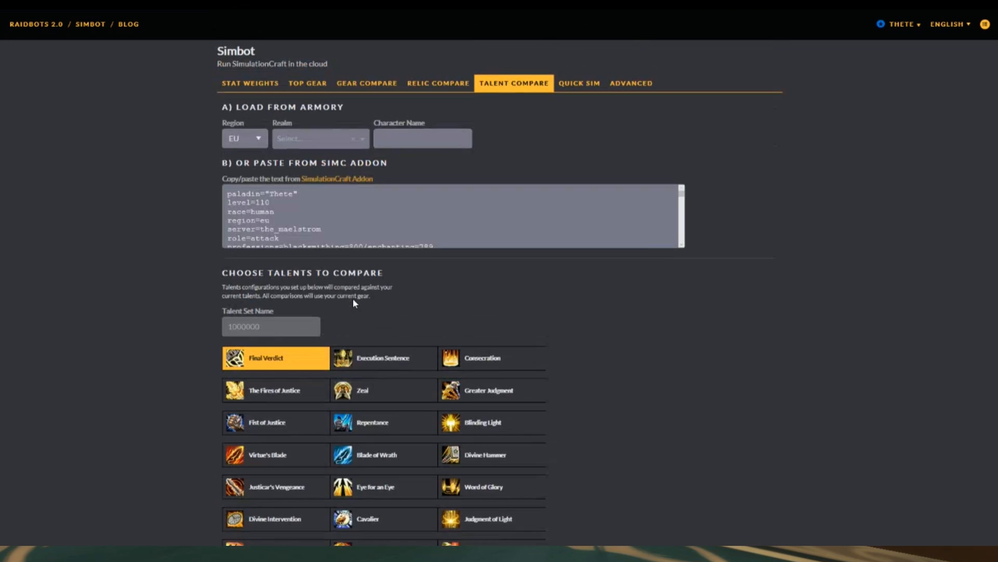
scroll(356, 300, "down", 5)
scroll(462, 343, "down", 1)
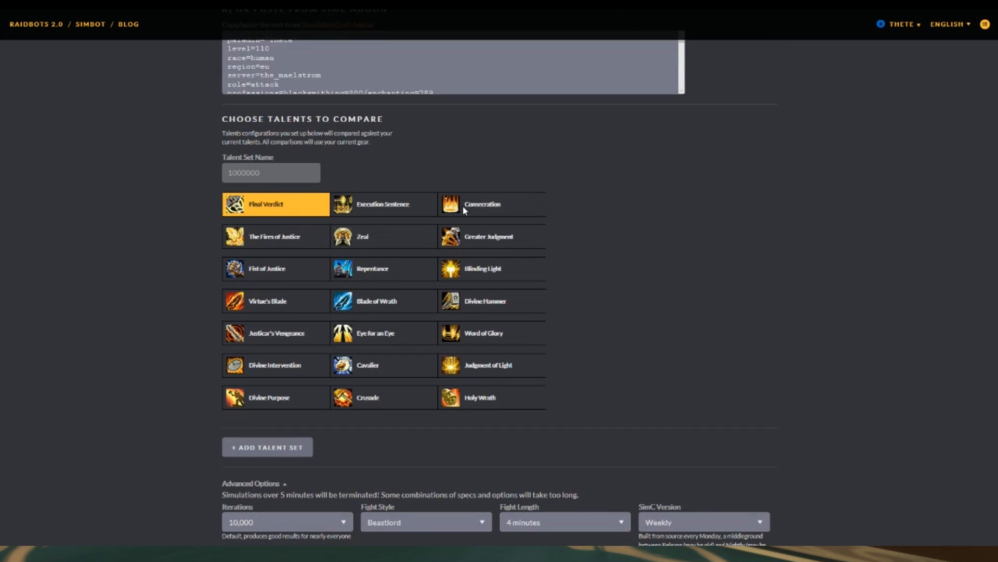
Build a talent set of Consecration, Zeal, Fist of Justice, Divine Hammer, Justicar's Vengeance, Divine Intervention and Crusade, and run the talent comparison.
left_click(455, 210)
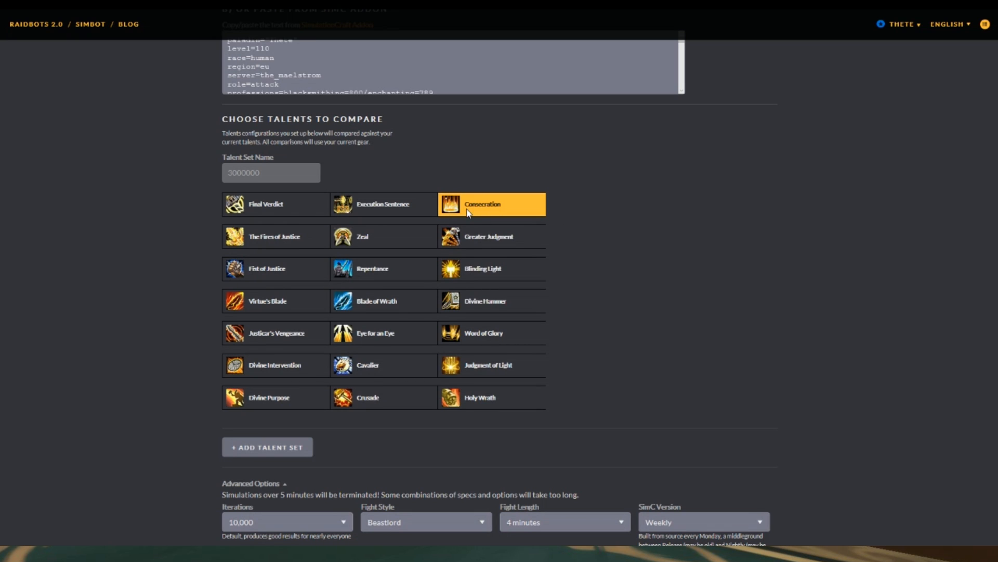
left_click(349, 243)
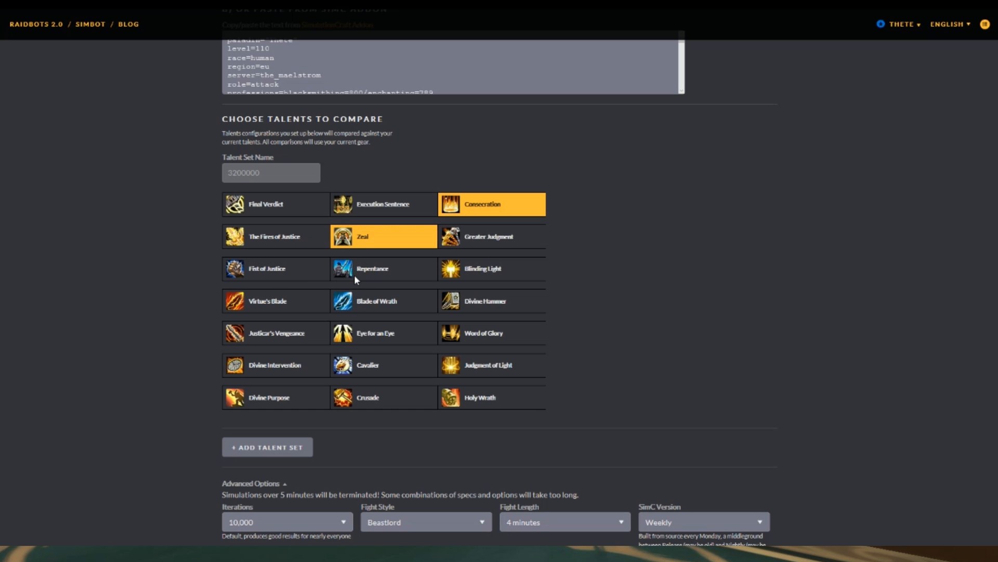
left_click(290, 269)
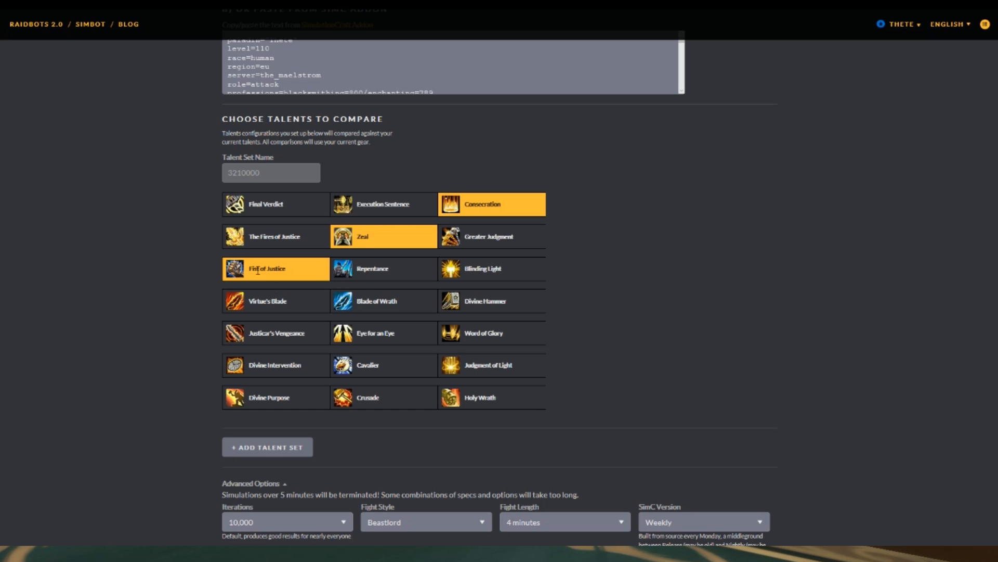
left_click(456, 306)
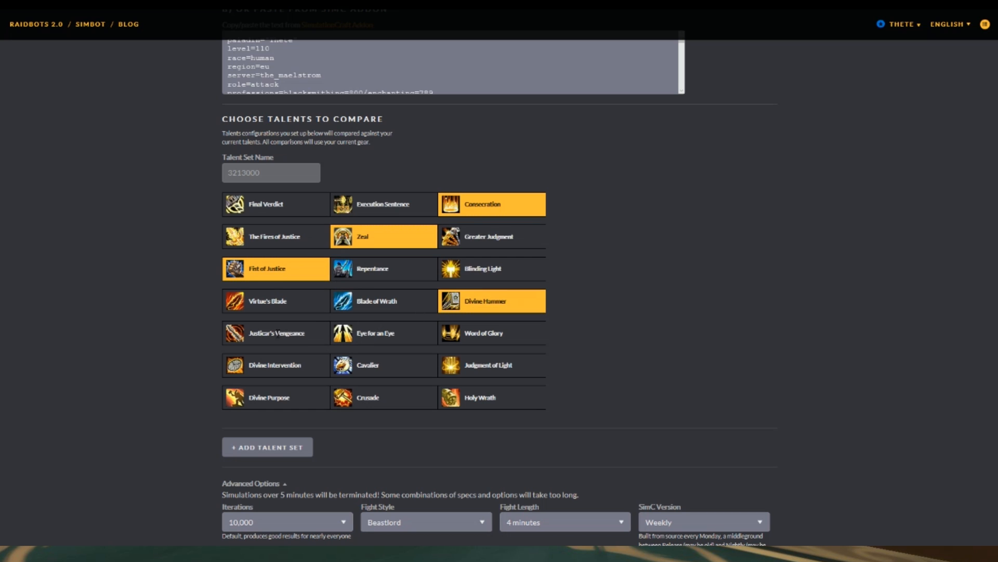
left_click(281, 339)
left_click(286, 366)
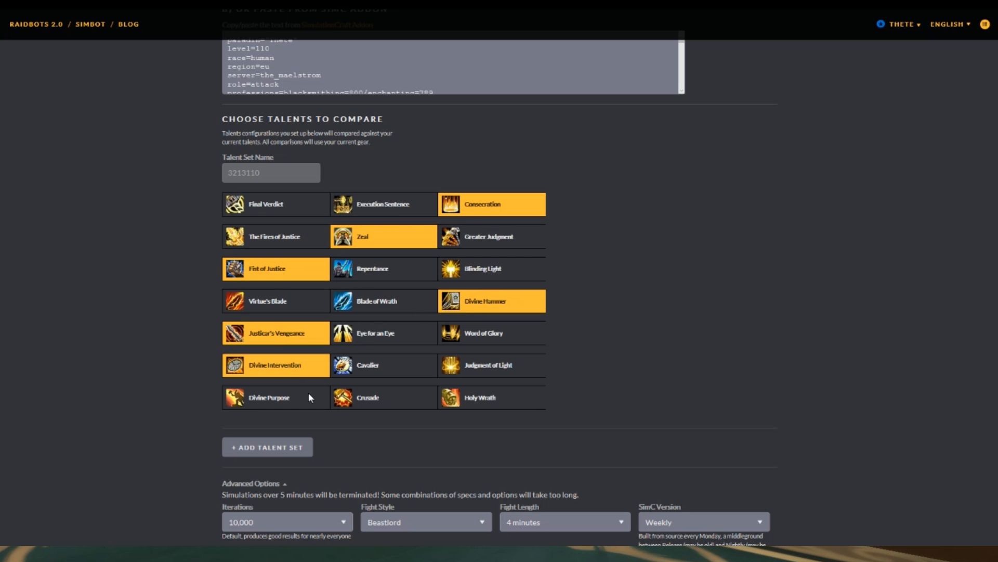
left_click(346, 398)
scroll(389, 457, "down", 6)
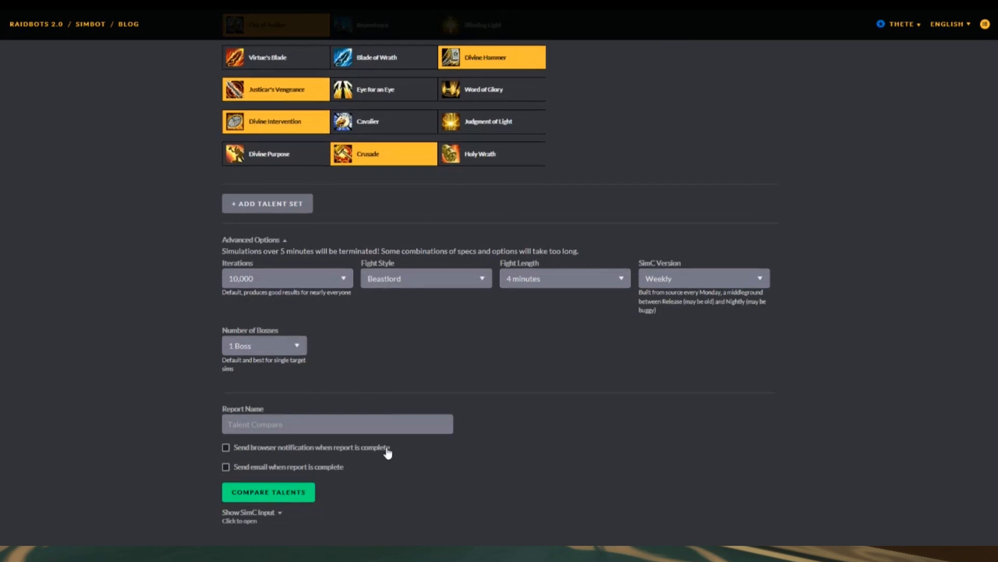
left_click(285, 413)
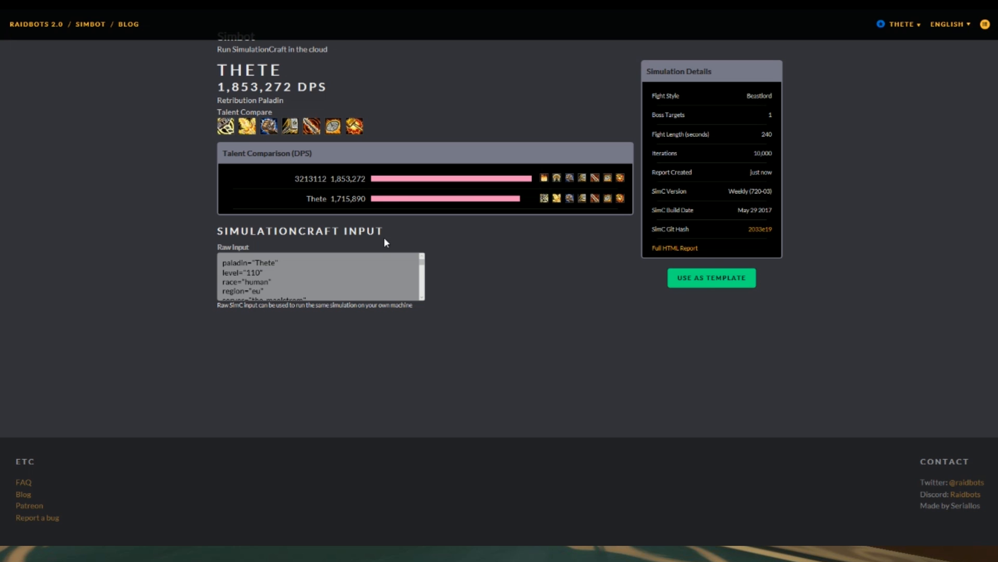
Open Talent Compare in Simbot again and set the fight style to Light Movement.
scroll(426, 260, "up", 1)
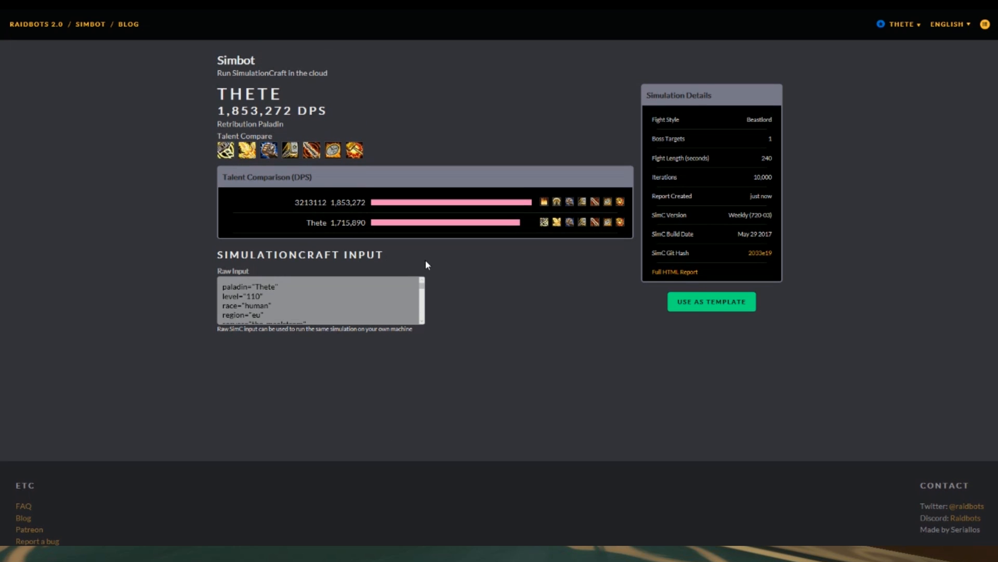
left_click(90, 25)
left_click(261, 258)
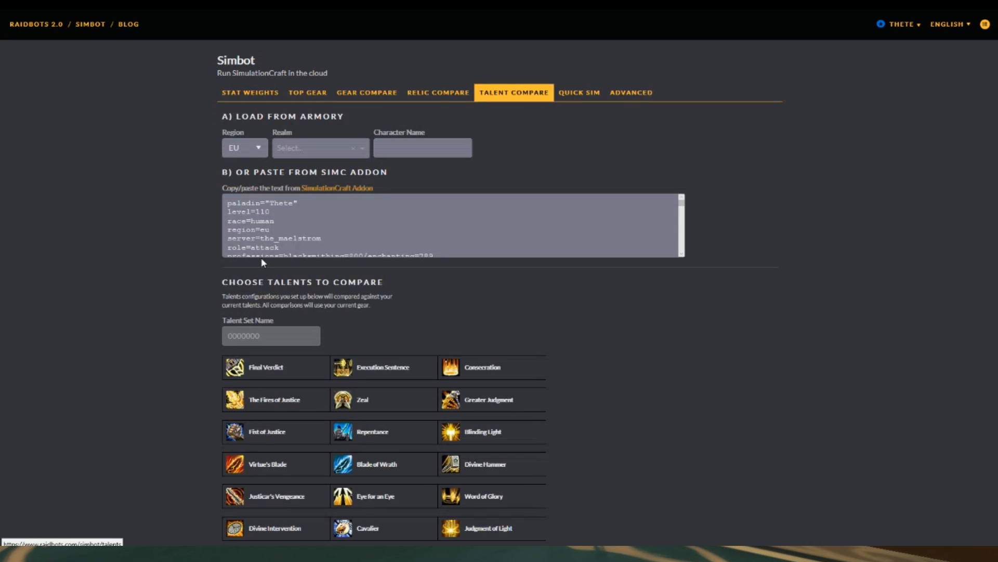
scroll(401, 309, "down", 8)
scroll(408, 319, "down", 1)
left_click(471, 198)
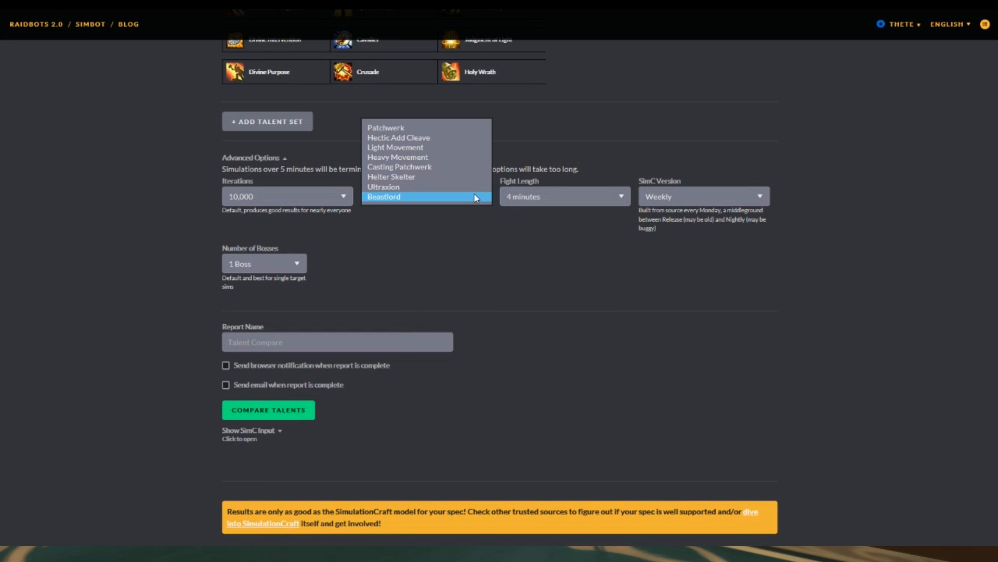
left_click(389, 148)
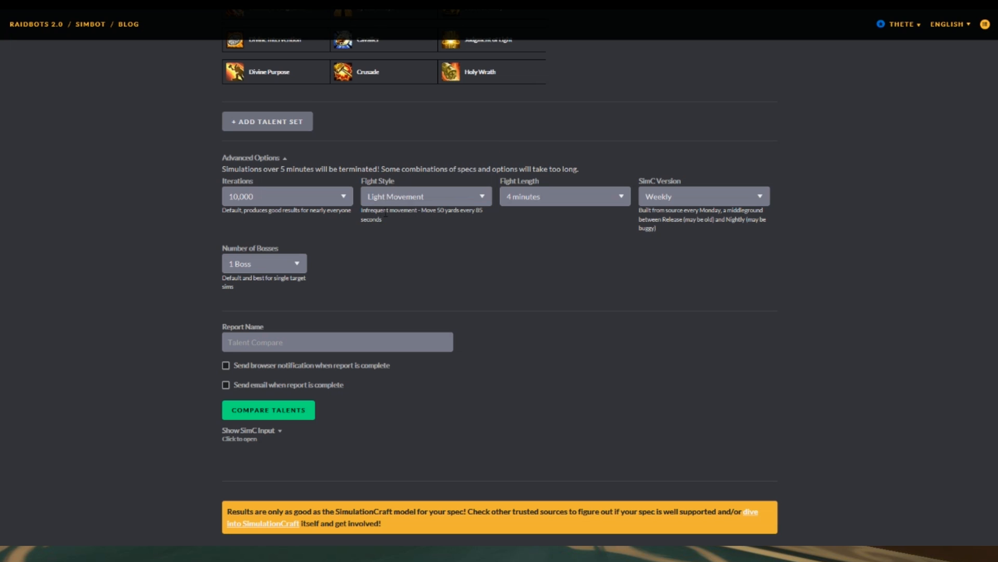
left_click(477, 195)
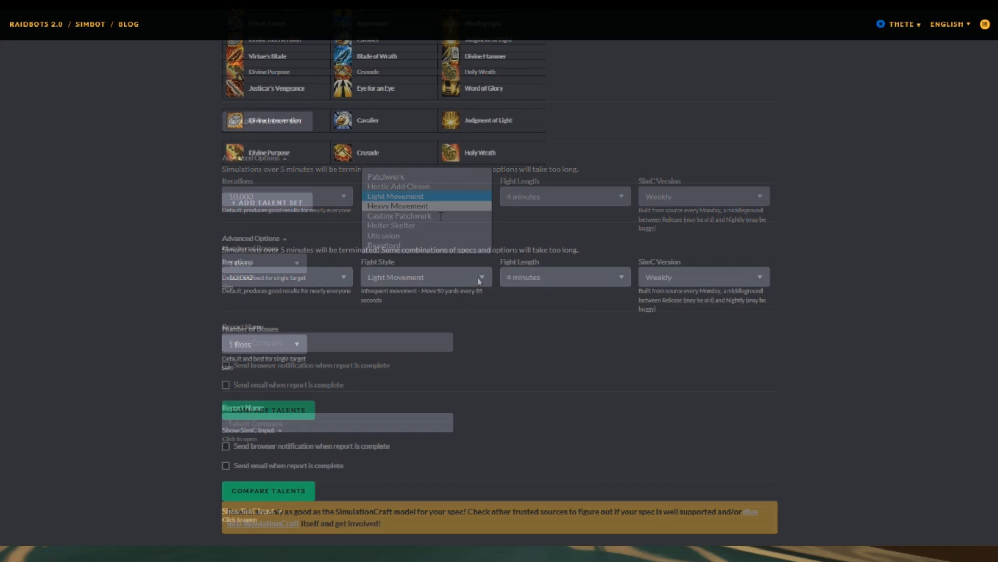
Compare a talent set of Consecration, Zeal, Fist of Justice, Divine Hammer, Justicar's Vengeance, Divine Intervention and Crusade against the current talents.
scroll(424, 327, "up", 6)
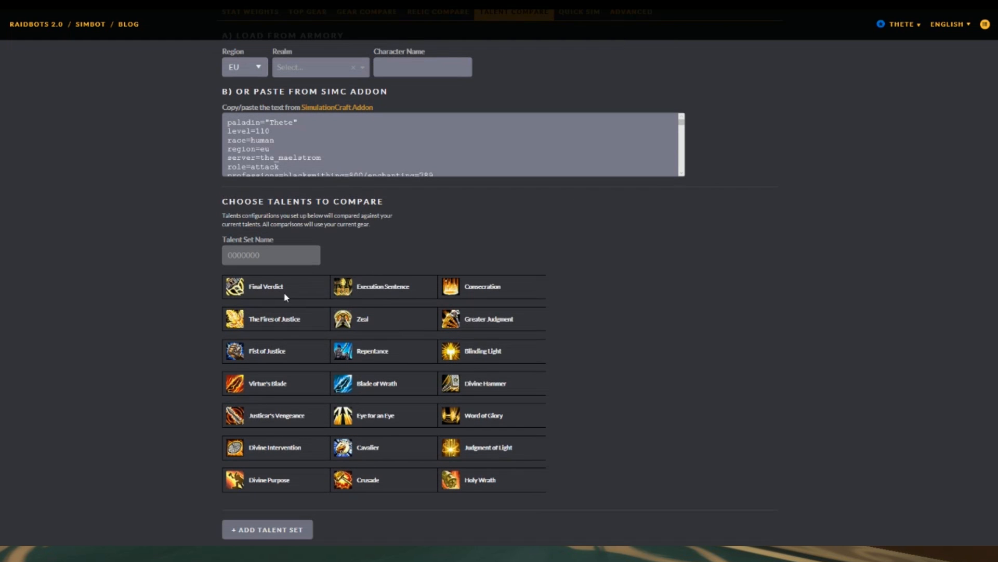
left_click(464, 288)
left_click(367, 319)
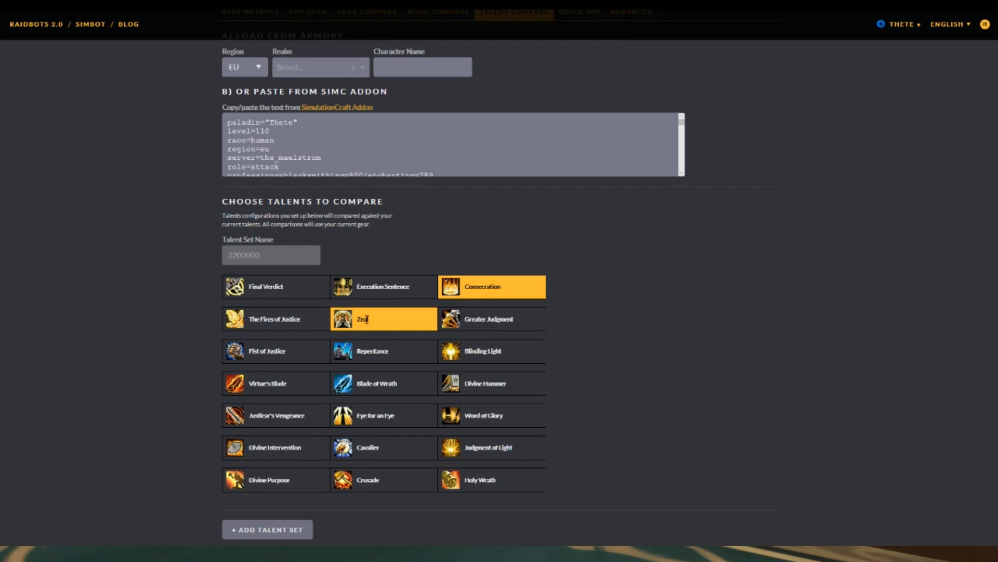
left_click(276, 352)
left_click(466, 385)
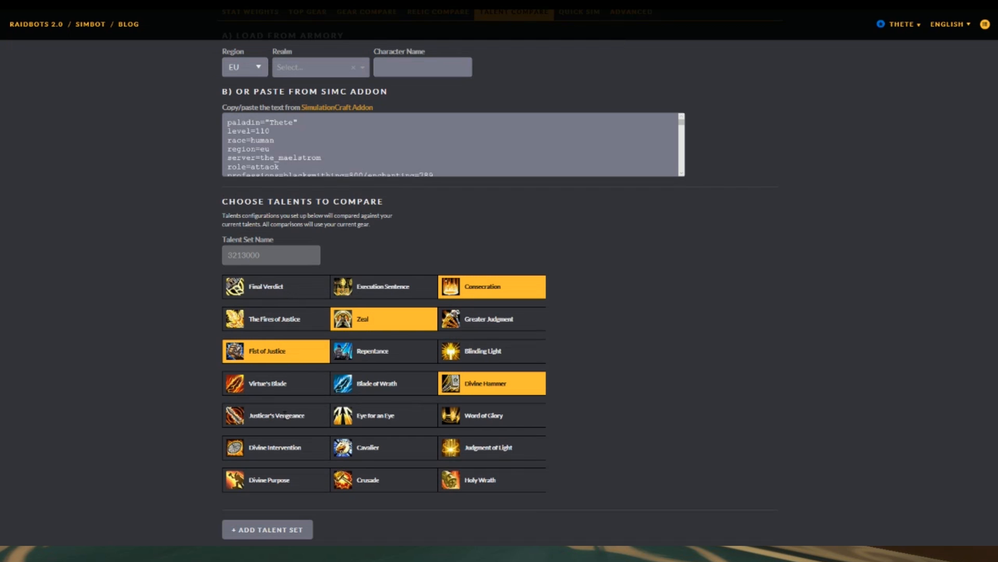
left_click(275, 415)
left_click(278, 444)
left_click(369, 479)
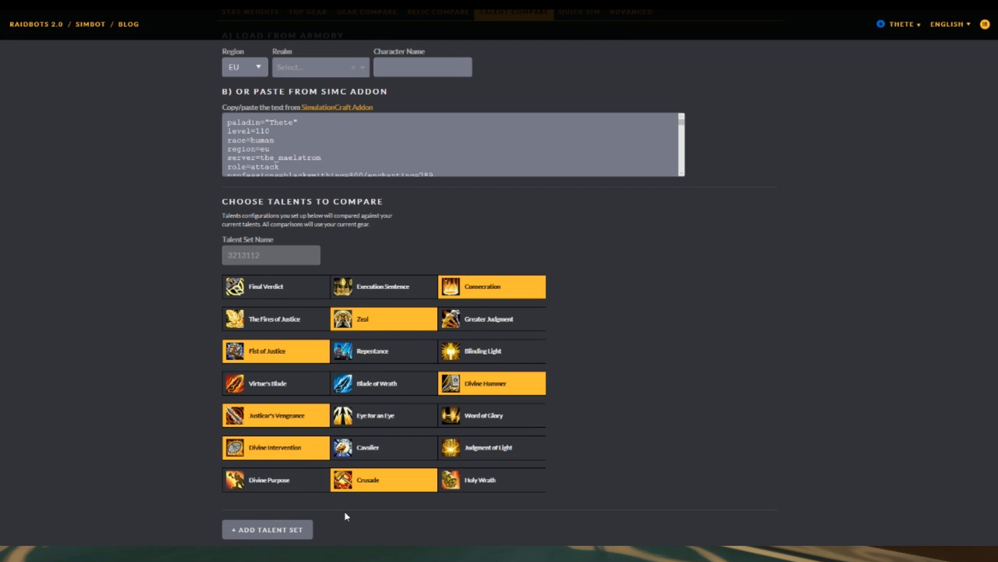
scroll(344, 516, "down", 5)
left_click(274, 496)
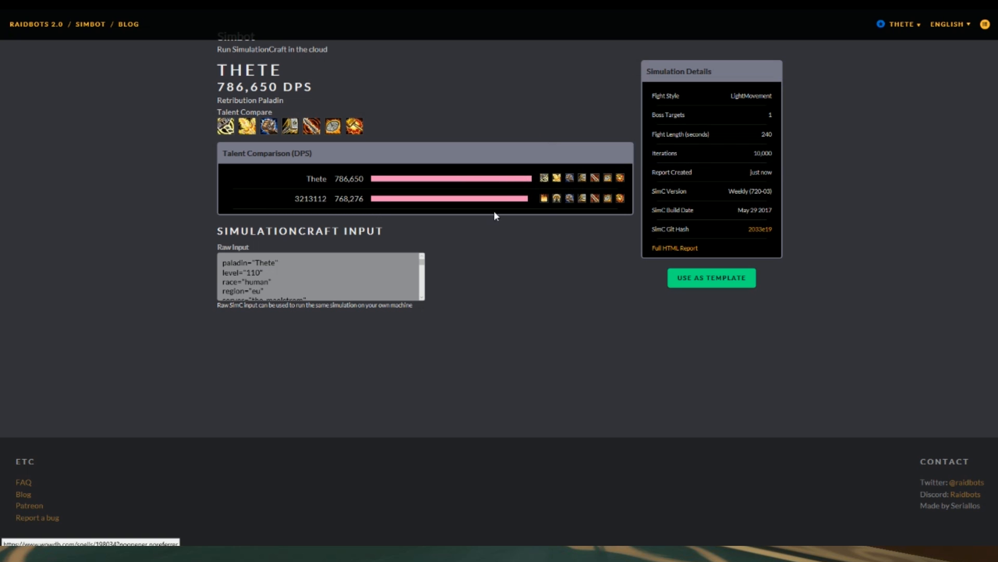
Open Quick Sim in Simbot and look over its options.
scroll(456, 307, "up", 1)
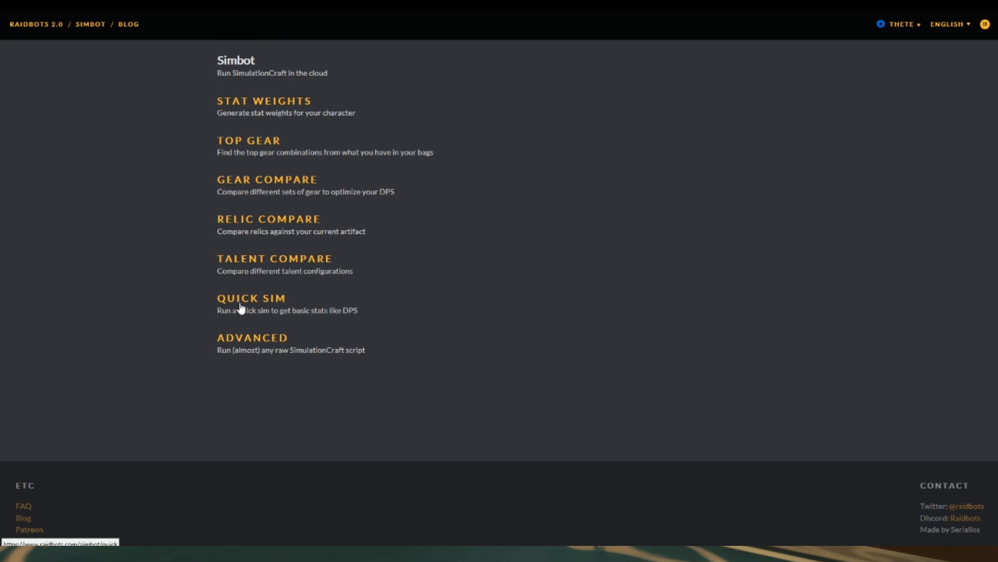
left_click(240, 307)
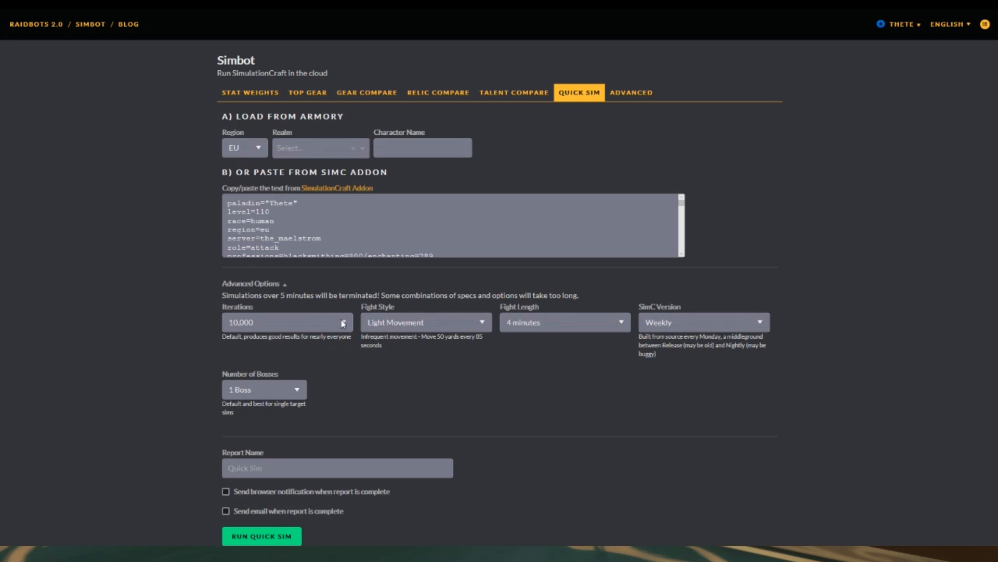
scroll(387, 390, "down", 5)
scroll(388, 393, "up", 5)
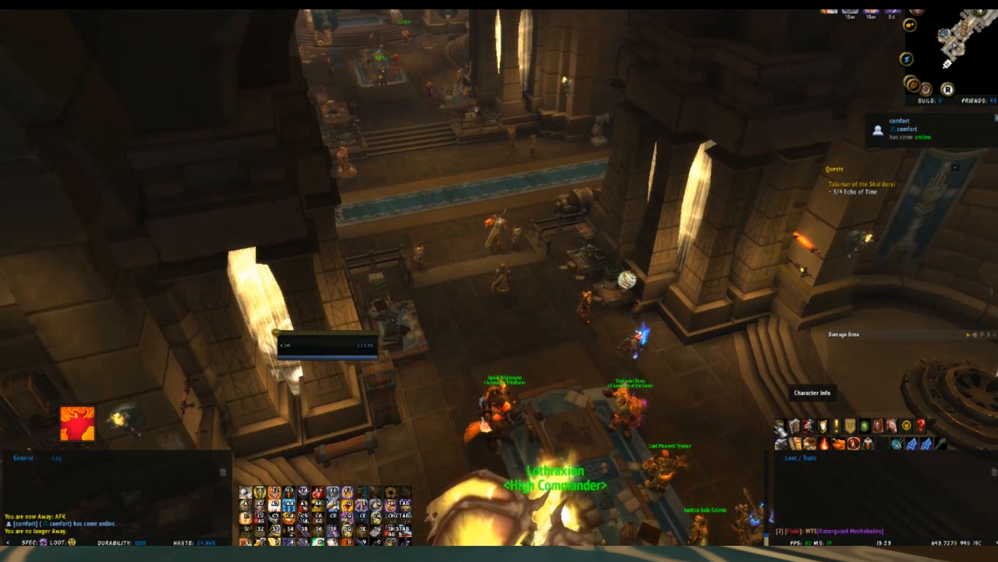
Switch to World of Warcraft and swap the paladin's equipped boots and bracers for alternatives from the bags.
left_click(779, 428)
left_click(279, 71)
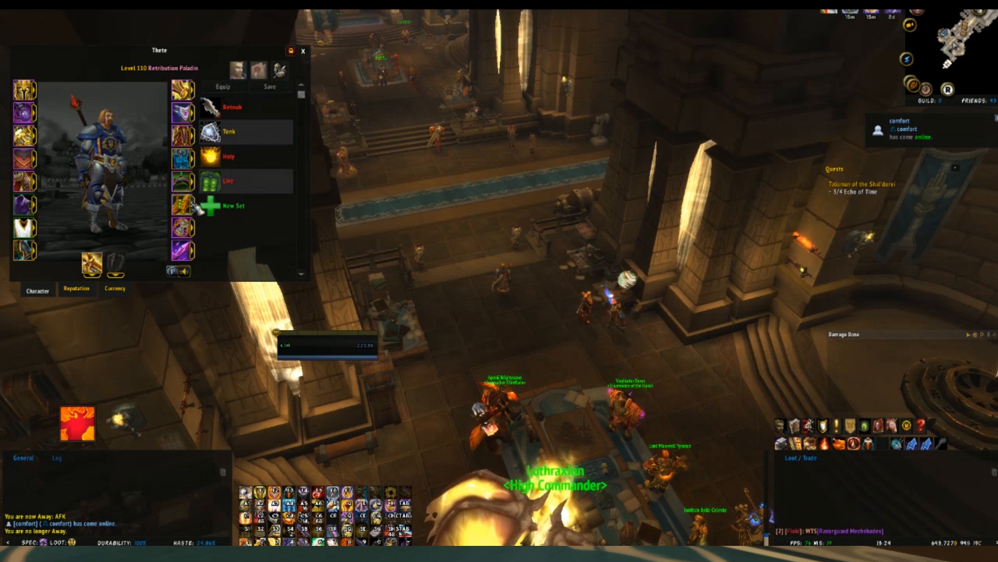
left_click(192, 159)
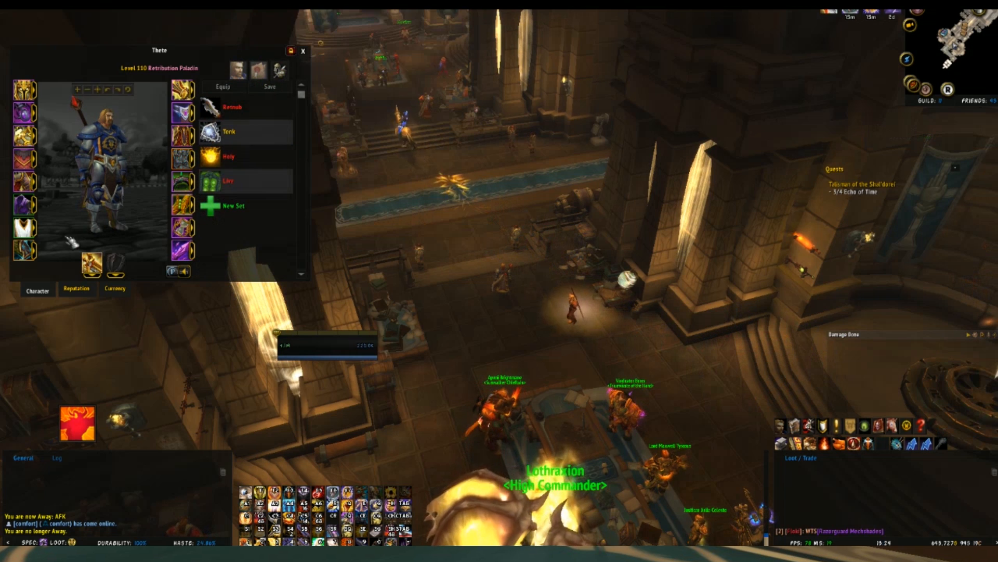
left_click(35, 250)
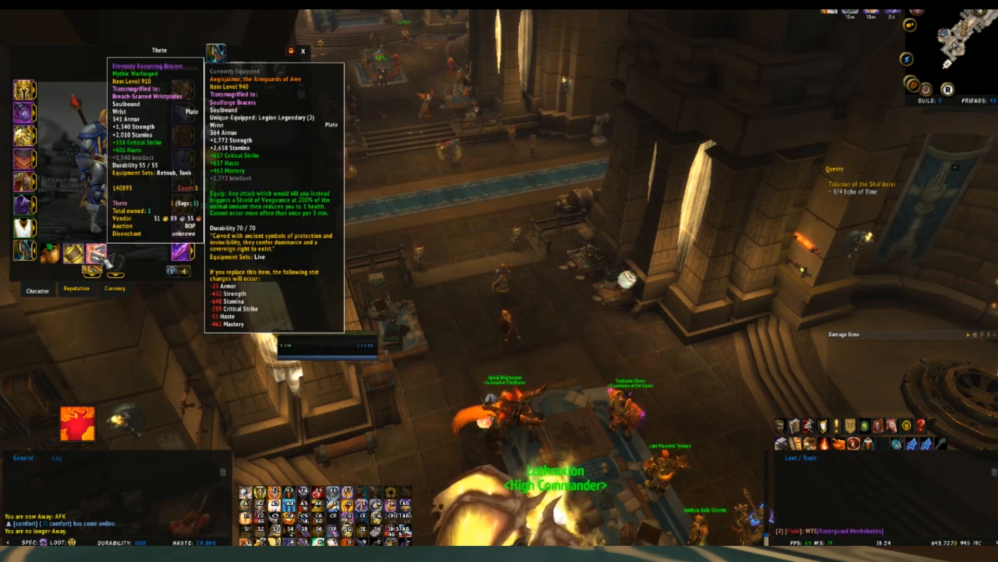
left_click(76, 258)
Equip a different belt and cloak on the paladin and close the character window.
left_click(194, 112)
left_click(227, 115)
left_click(35, 158)
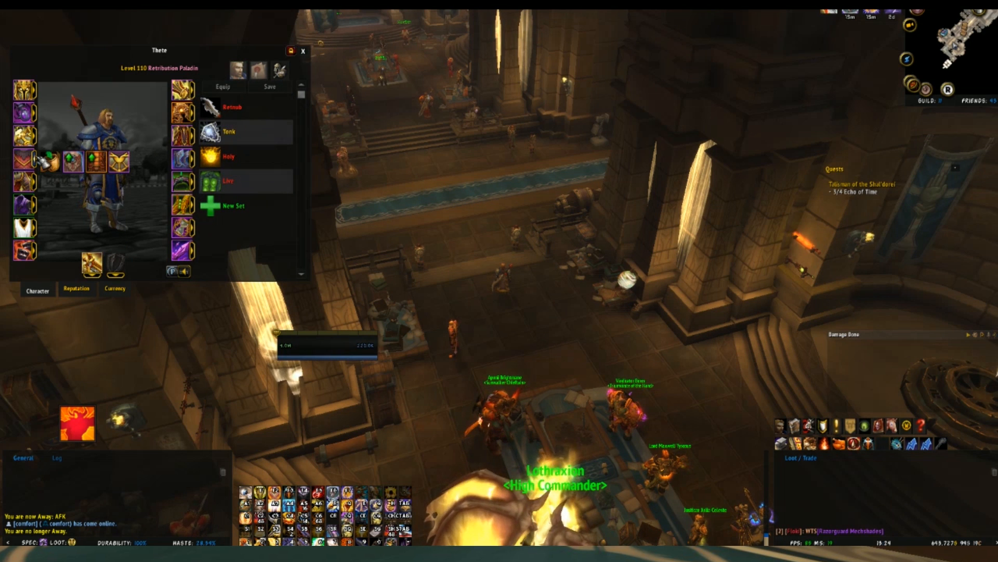
left_click(98, 162)
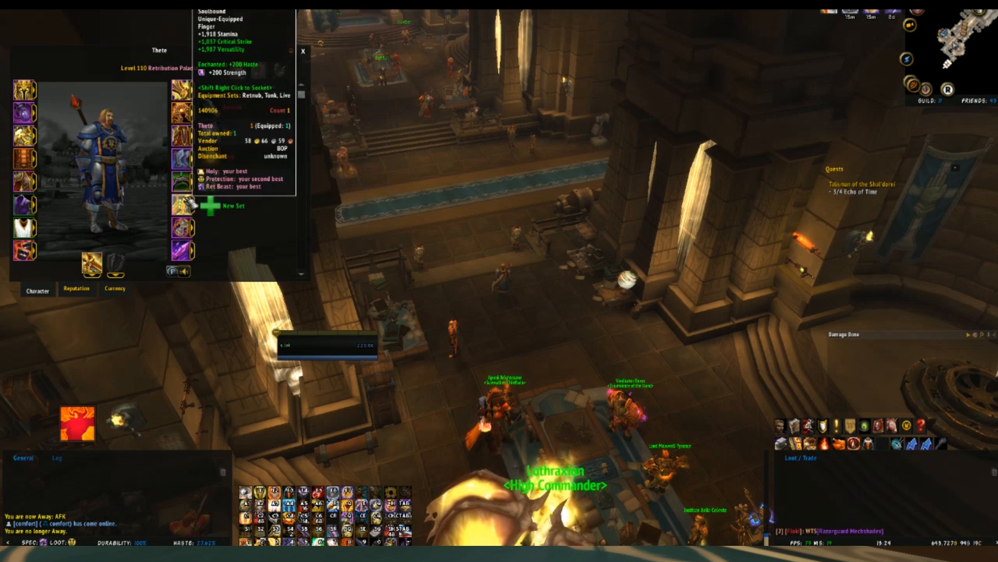
left_click(304, 51)
Export the paladin's new gear in-game and replace the SimC addon text in Raidbots Quick Sim with it.
mouse_move(978, 100)
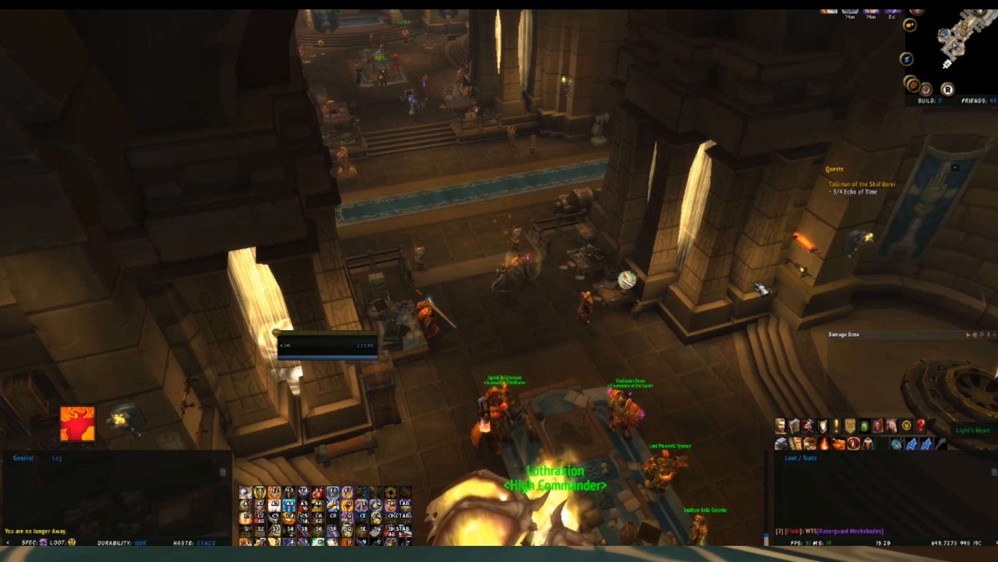
key("Return")
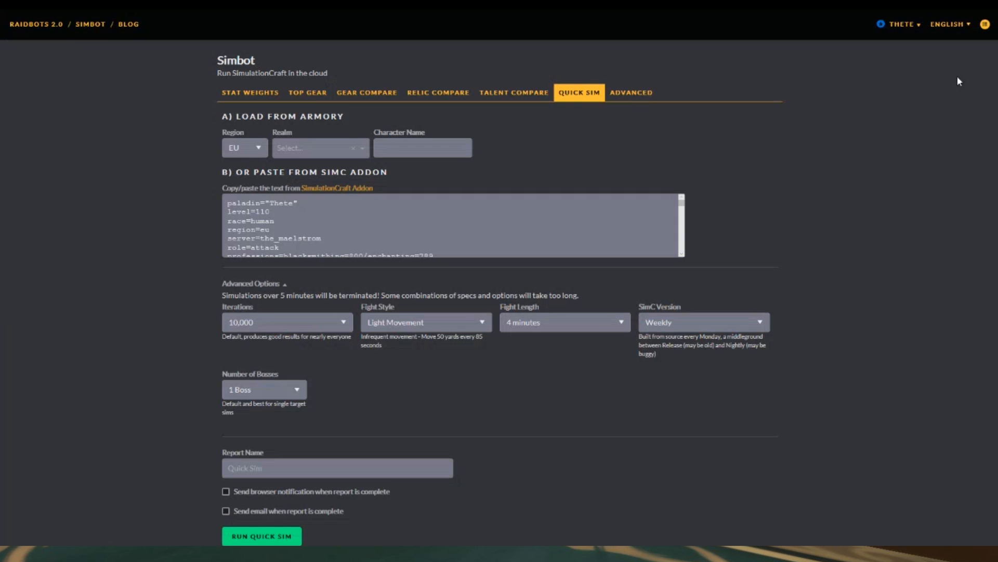
left_click_drag(226, 198, 567, 319)
key("BackSpace")
key("ctrl+v")
Run the Quick Sim with a fight length of 10 minutes and the Light Movement fight style.
left_click(583, 323)
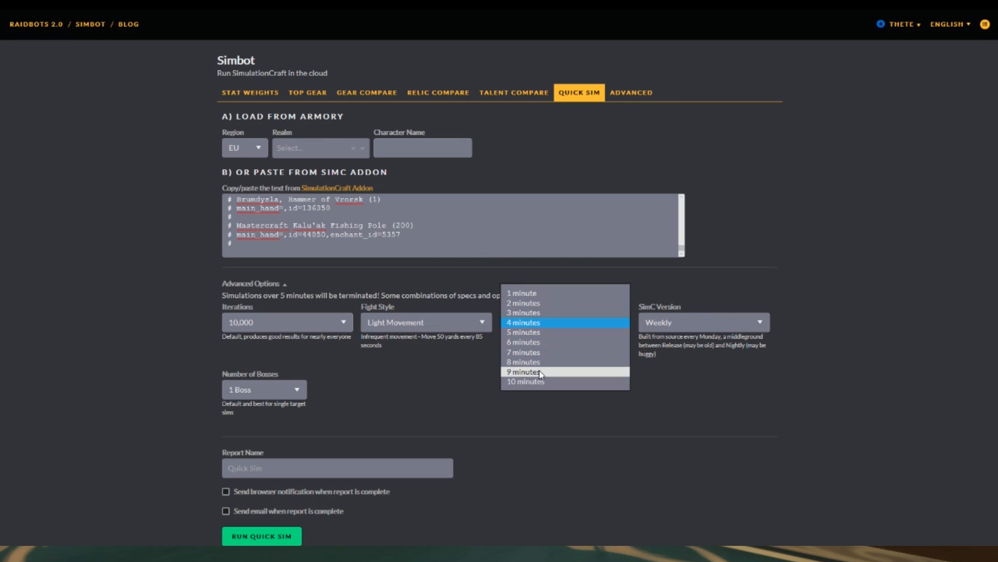
left_click(539, 382)
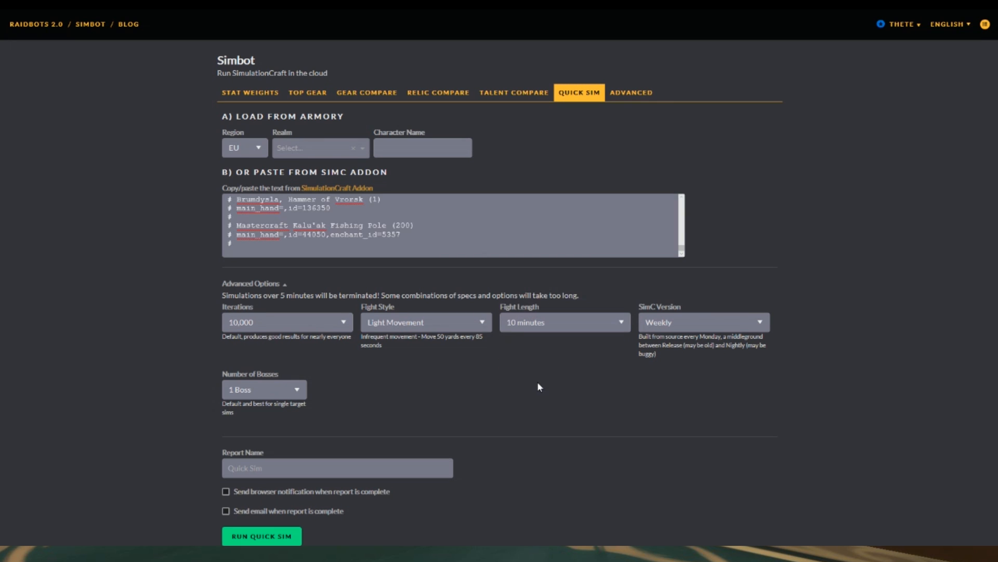
left_click(482, 325)
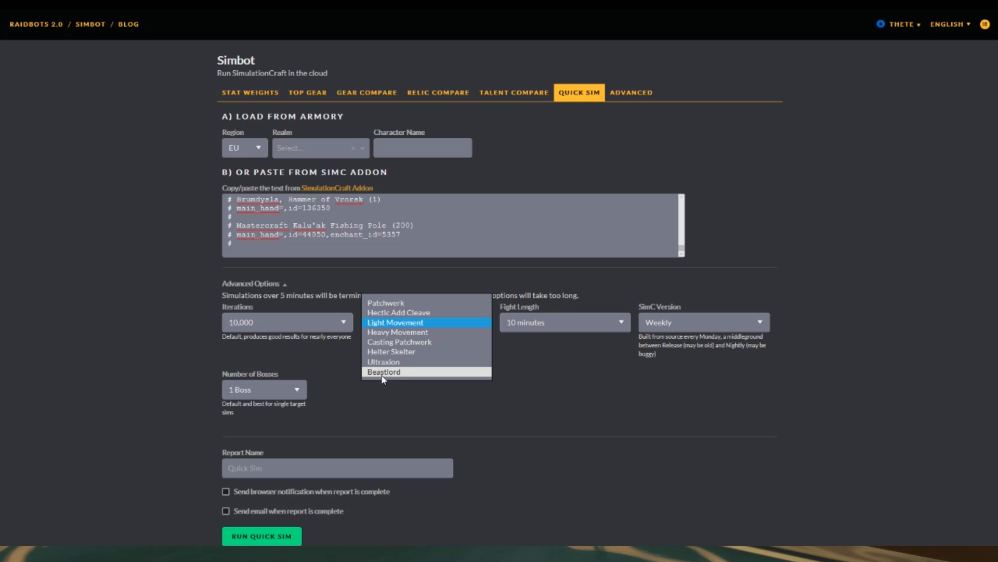
left_click(401, 326)
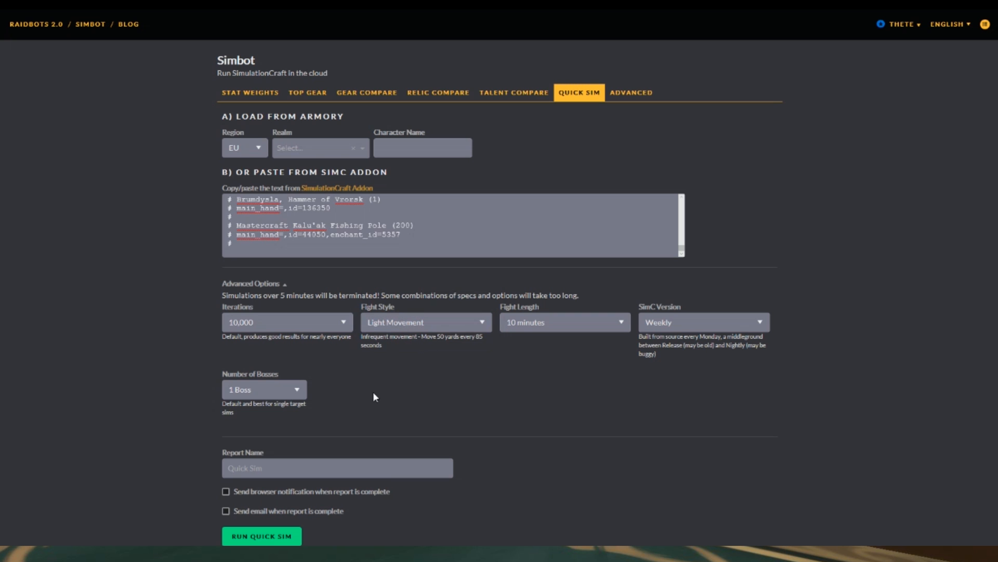
left_click(266, 537)
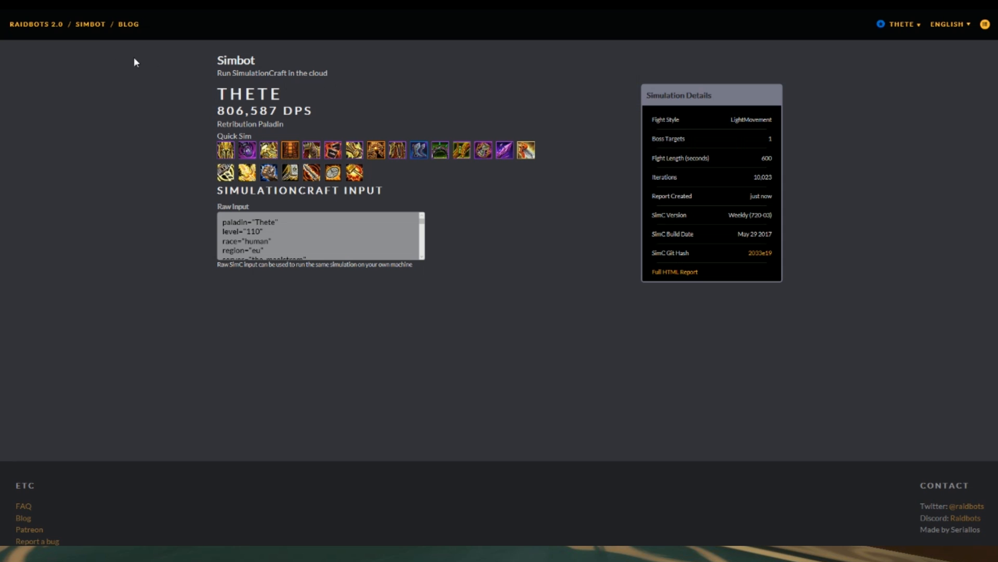
Run another Quick Sim with the SimC version set to Nightly.
left_click(89, 30)
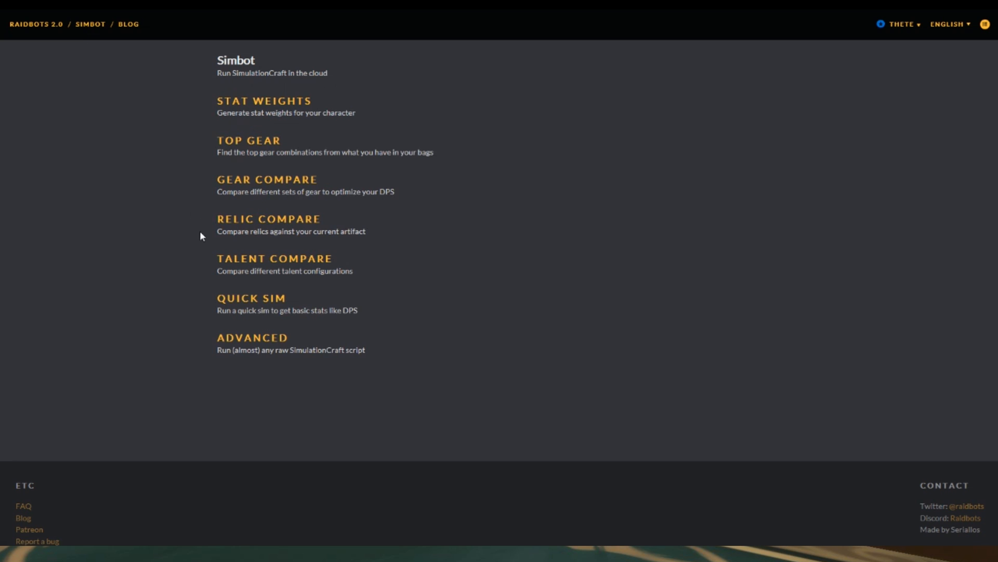
left_click(251, 313)
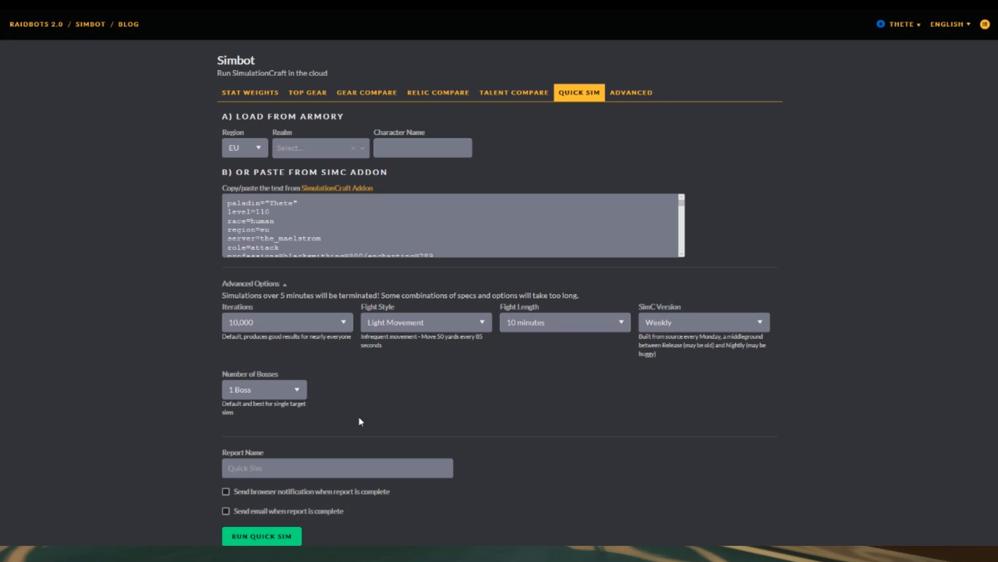
scroll(394, 406, "down", 2)
scroll(478, 361, "up", 2)
left_click(760, 324)
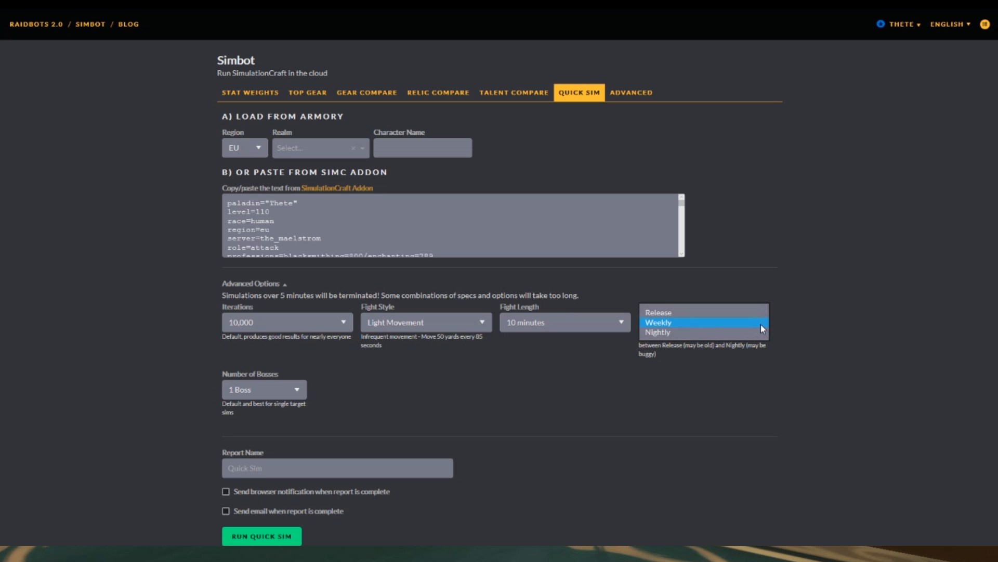
left_click(663, 332)
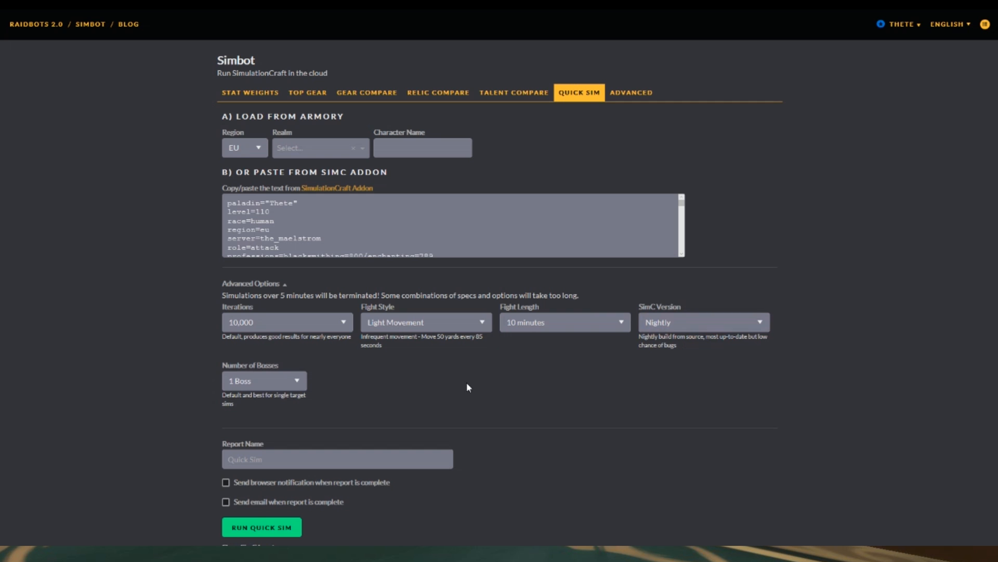
scroll(466, 387, "down", 3)
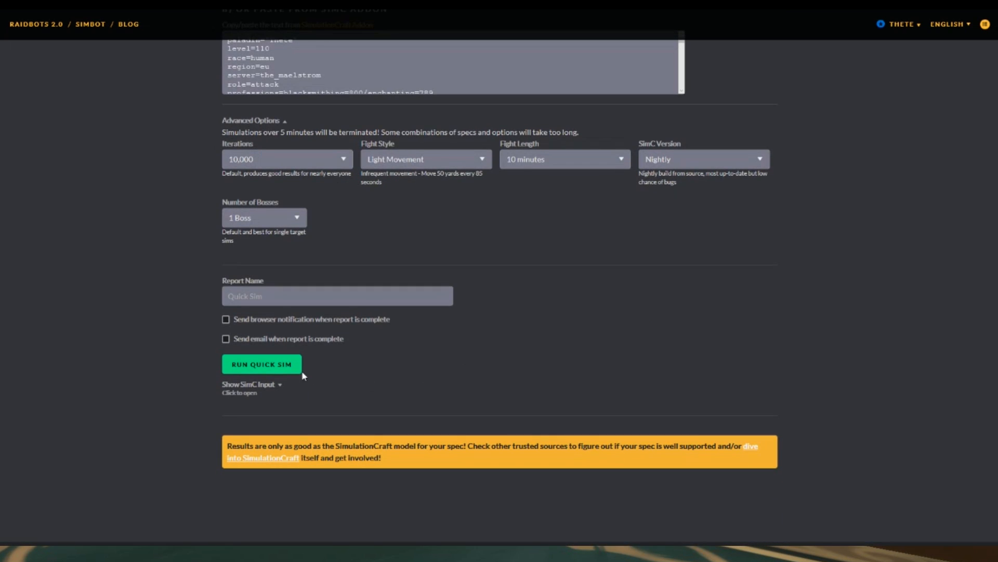
left_click(267, 369)
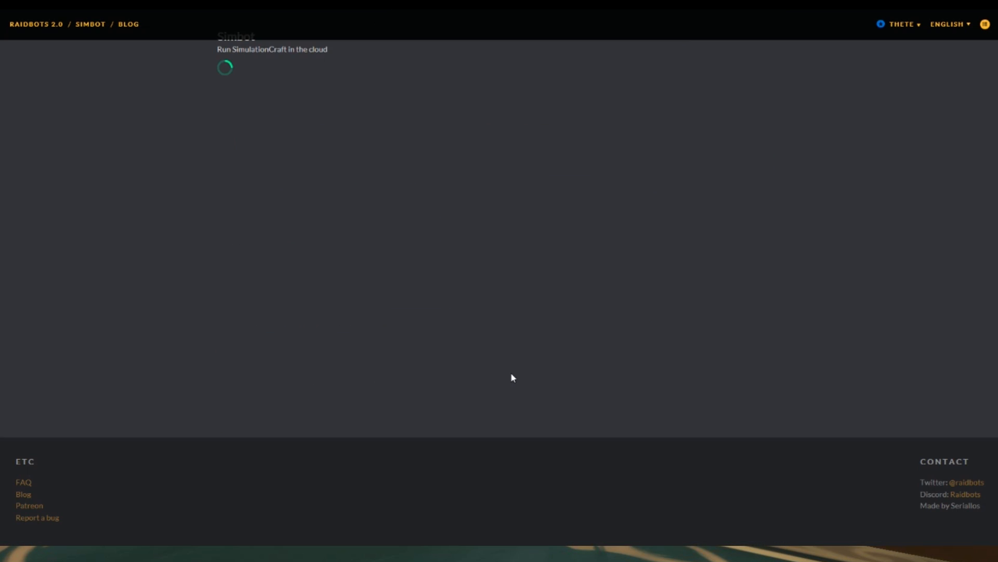